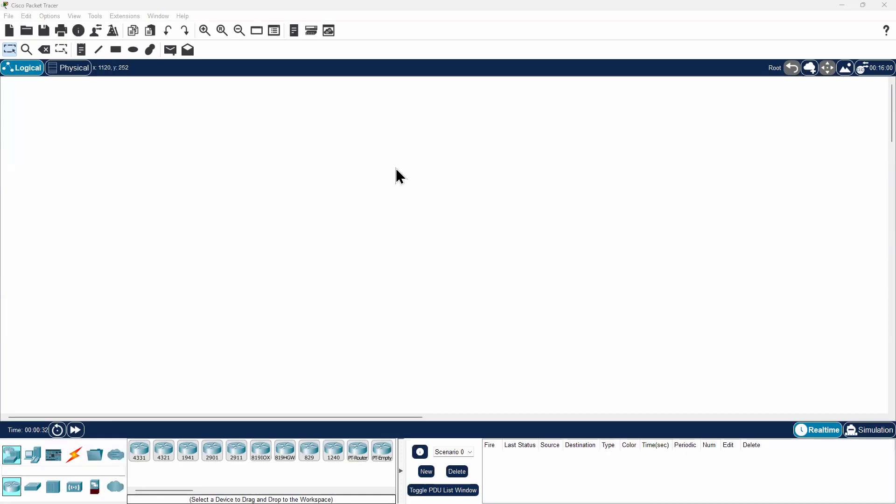
{"action": "left_click", "coordinate": [363, 173]}
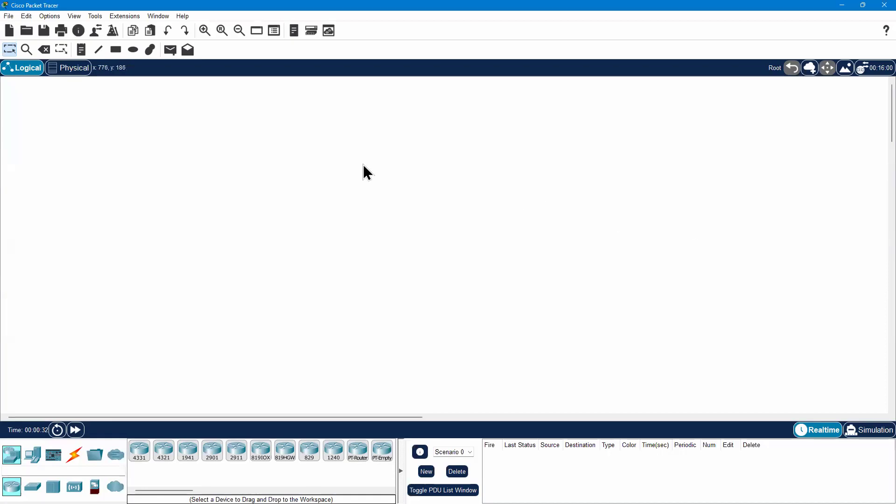
{"action": "double_click", "coordinate": [243, 8]}
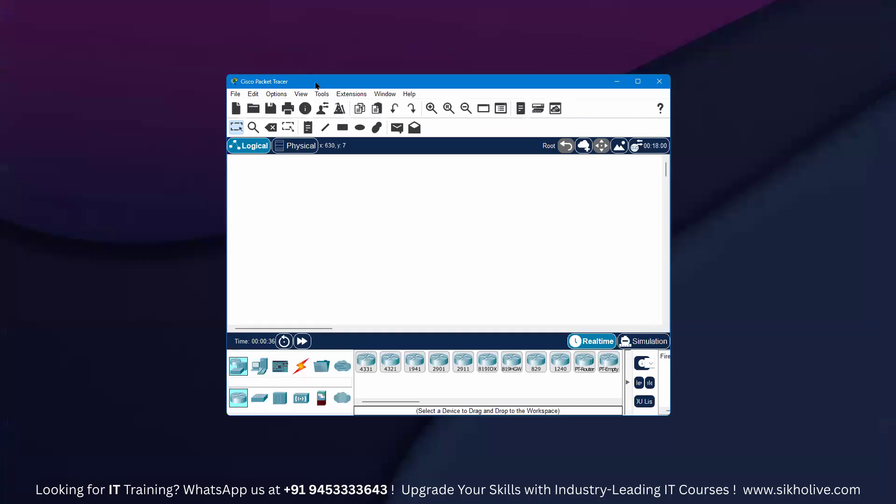
{"action": "left_click_drag", "start_coordinate": [315, 85], "coordinate": [121, 26]}
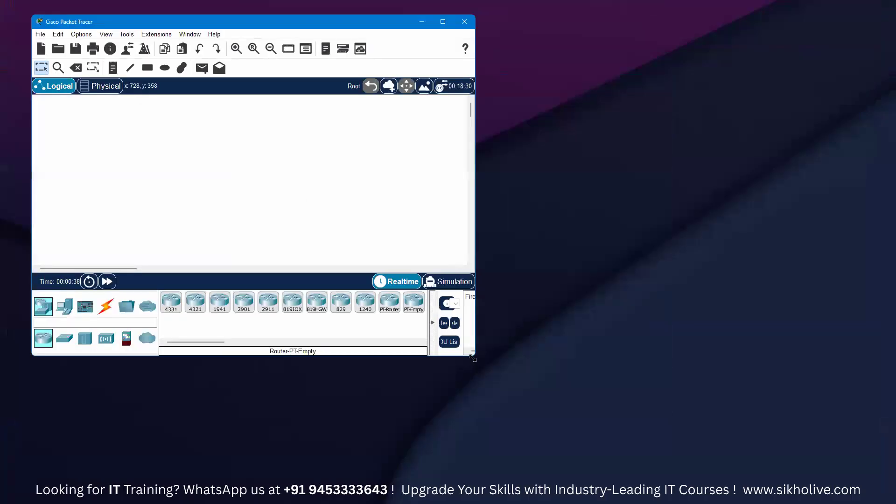
{"action": "left_click_drag", "start_coordinate": [472, 357], "coordinate": [842, 465]}
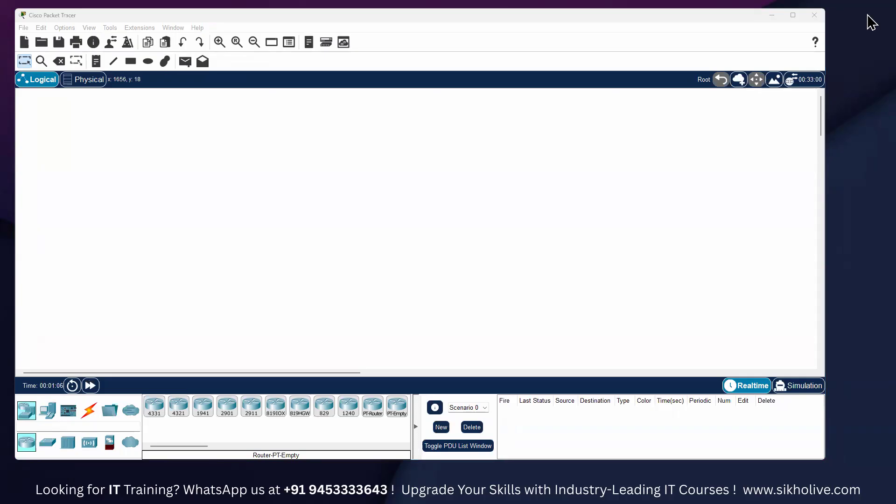
{"action": "left_click", "coordinate": [788, 17]}
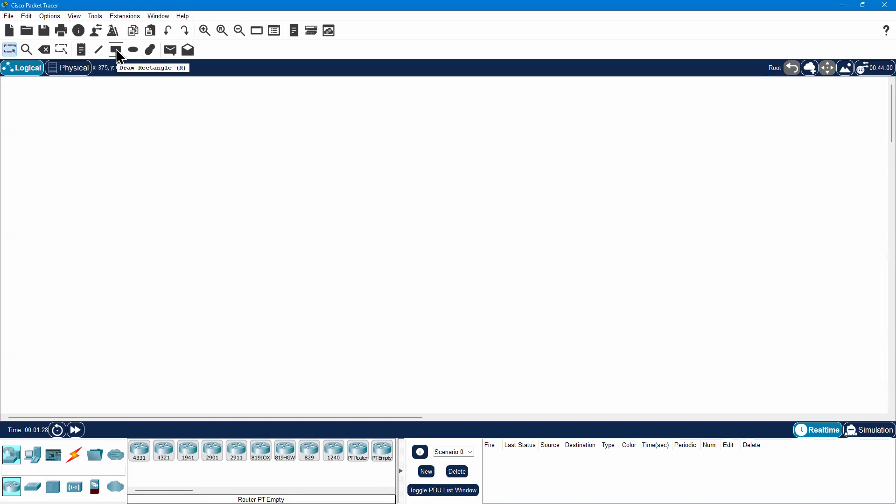
Place a text note in the upper corner of the empty workspace with the lines "Req:" and "sikholive.com"
{"action": "left_click", "coordinate": [81, 50]}
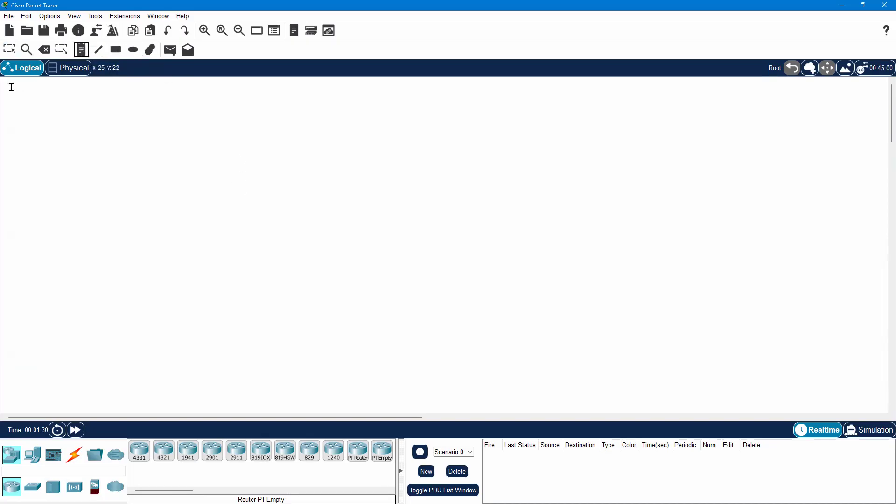
{"action": "left_click", "coordinate": [10, 86]}
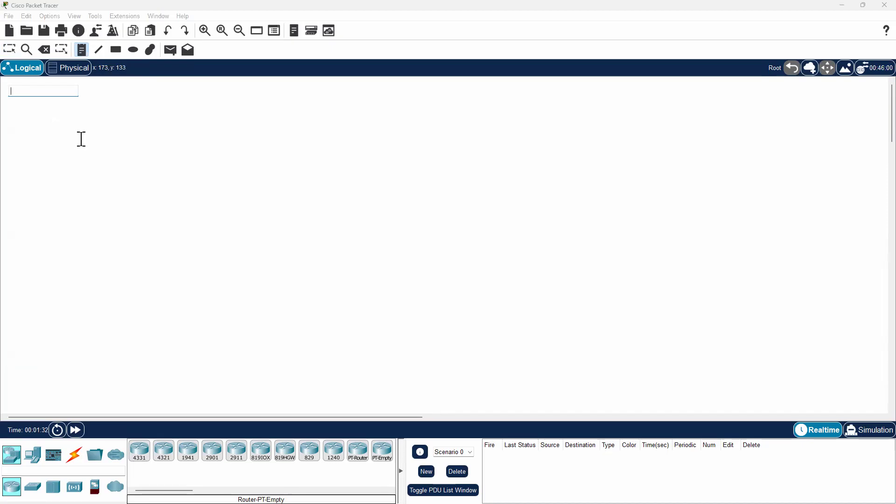
{"action": "type", "text": "Req:"}
{"action": "key", "text": "Return"}
{"action": "type", "text": "sikholive.o"}
{"action": "key", "text": "BackSpace"}
{"action": "type", "text": ".com"}
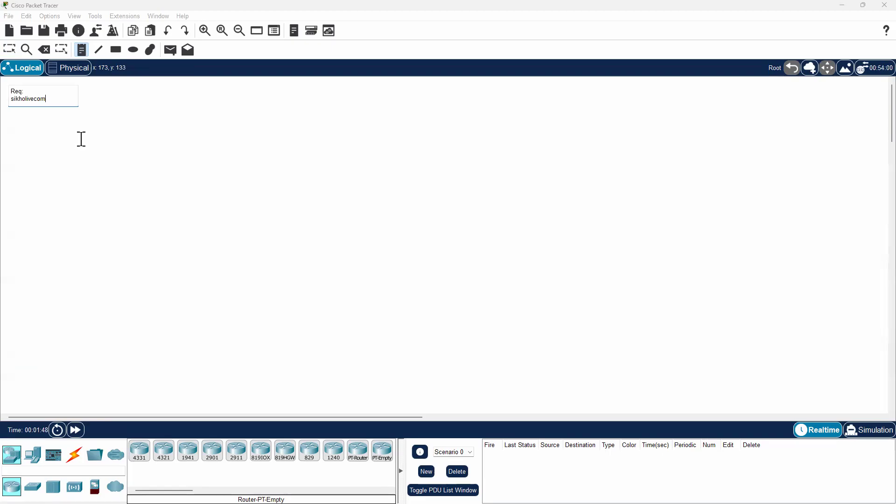
{"action": "key", "text": "Return"}
{"action": "key", "text": "BackSpace"}
{"action": "key", "text": "BackSpace"}
{"action": "key", "text": "BackSpace"}
{"action": "key", "text": "BackSpace"}
{"action": "key", "text": "BackSpace"}
{"action": "type", "text": ".com"}
{"action": "key", "text": "Return"}
Add the lines "4 Building", "B1", "B2", "B3" and "B4" to the requirements note and finish it
{"action": "key", "text": "Return"}
{"action": "key", "text": "BackSpace"}
{"action": "type", "text": "4 Building"}
{"action": "key", "text": "Return"}
{"action": "type", "text": "B1"}
{"action": "key", "text": "Return"}
{"action": "type", "text": "B2"}
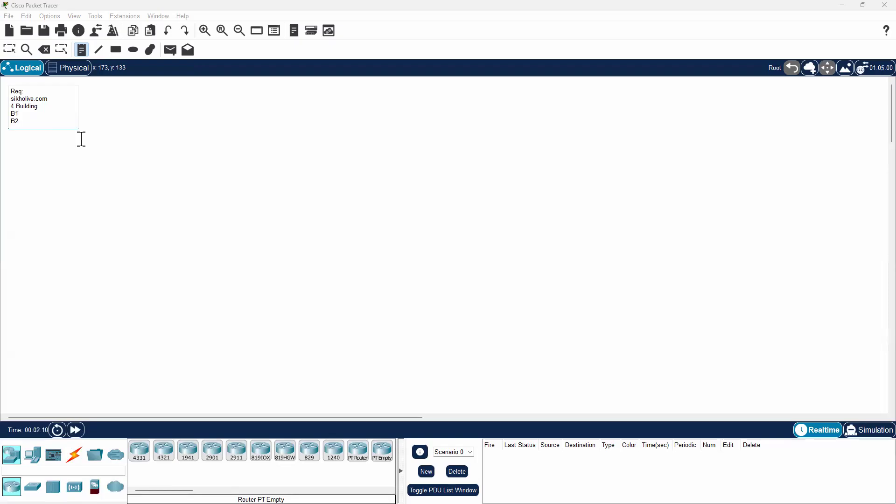
{"action": "key", "text": "Return"}
{"action": "type", "text": "B3"}
{"action": "key", "text": "Return"}
{"action": "type", "text": "B4"}
{"action": "left_click", "coordinate": [39, 127]}
{"action": "left_click", "coordinate": [115, 98]}
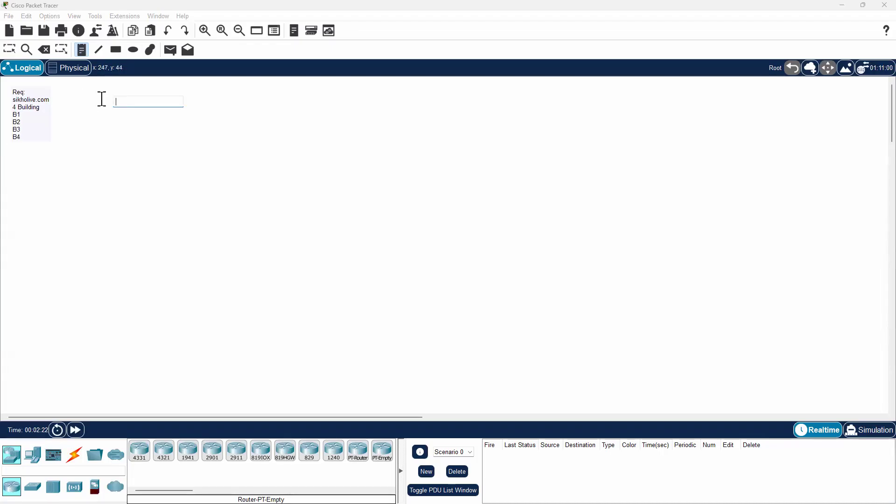
{"action": "key", "text": "Escape"}
Insert a blank line below "4 Building" in the requirements note and set the B1 line to "B1= 240"
{"action": "left_click", "coordinate": [31, 108]}
{"action": "left_click", "coordinate": [42, 105]}
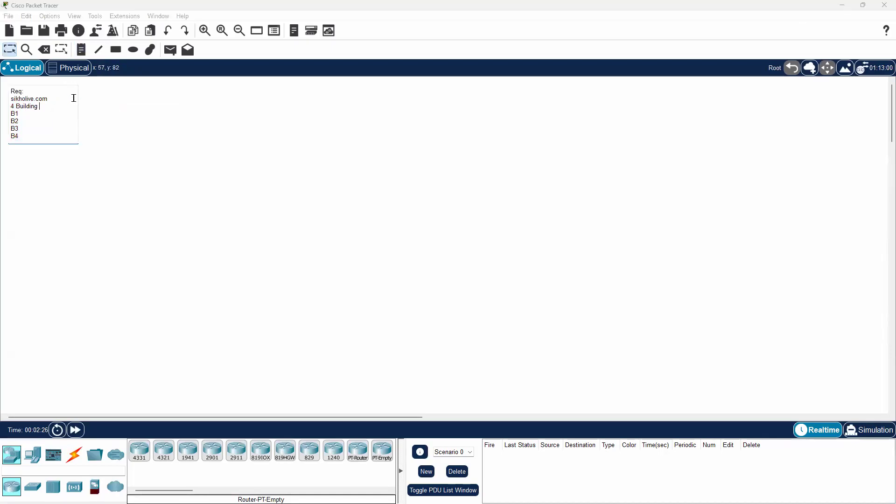
{"action": "key", "text": "Return"}
{"action": "type", "text": "250"}
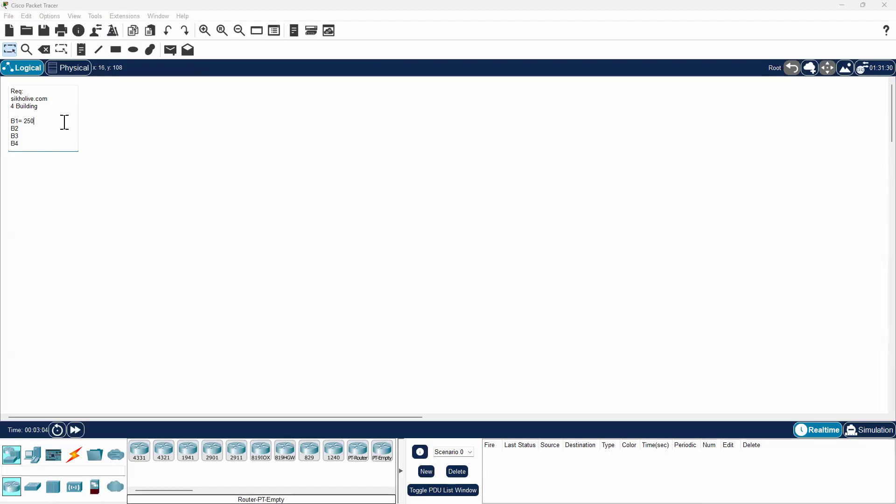
{"action": "key", "text": "BackSpace"}
{"action": "key", "text": "BackSpace"}
{"action": "key", "text": "BackSpace"}
{"action": "type", "text": "240"}
Complete the remaining building lines in the requirements note as "B2= 120", "B3=60" and "B4=30"
{"action": "type", "text": "= "}
{"action": "type", "text": "120"}
{"action": "type", "text": "60 "}
{"action": "type", "text": "B4="}
{"action": "type", "text": "30"}
{"action": "type", "text": " ho"}
{"action": "left_click", "coordinate": [8, 50]}
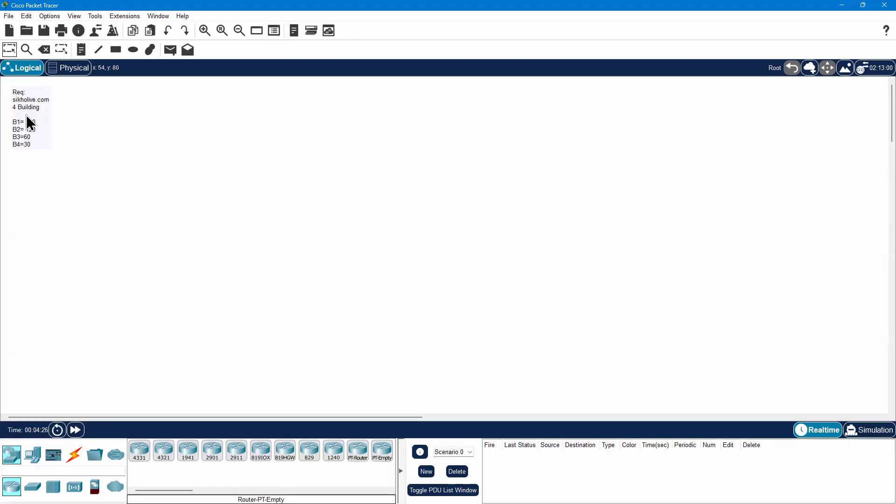
Create a second note beside the requirements with the networks "192.168.1.0/24" and "192.168.2.0/24" on separate lines
{"action": "left_click", "coordinate": [77, 51]}
{"action": "left_click", "coordinate": [79, 94]}
{"action": "type", "text": "192."}
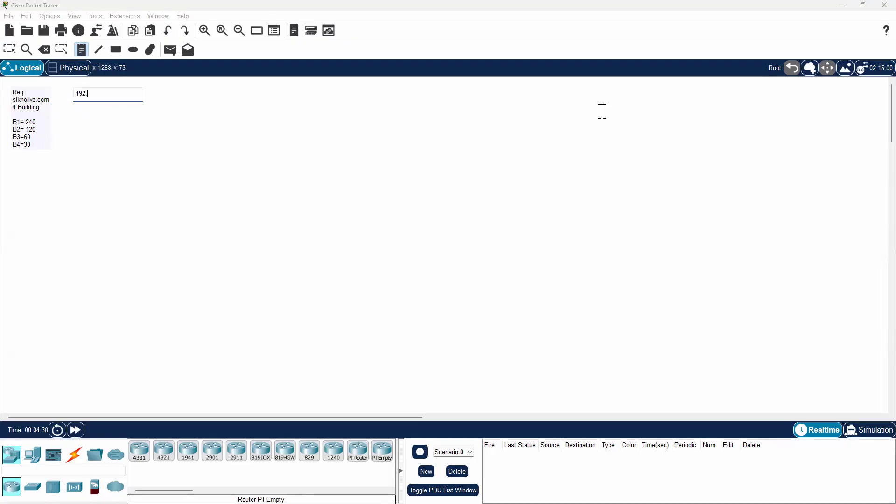
{"action": "key", "text": "BackSpace"}
{"action": "key", "text": "BackSpace"}
{"action": "key", "text": "BackSpace"}
{"action": "type", "text": "2"}
{"action": "key", "text": "BackSpace"}
{"action": "type", "text": "192.168.1.0/24"}
{"action": "key", "text": "Return"}
{"action": "type", "text": "192.168.2."}
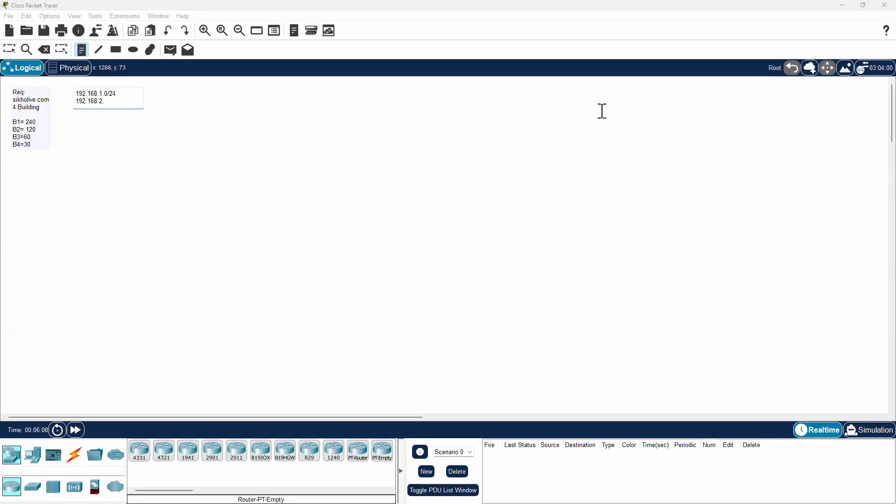
{"action": "type", "text": "0/24"}
{"action": "left_click", "coordinate": [84, 174]}
Move the network address note close beside the requirements note and align their first lines
{"action": "left_click", "coordinate": [14, 50]}
{"action": "left_click_drag", "start_coordinate": [101, 94], "coordinate": [87, 97]}
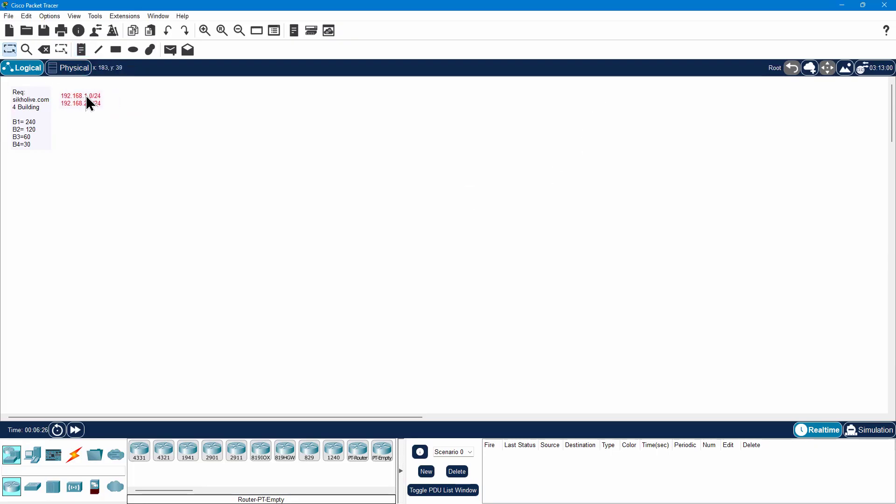
{"action": "left_click", "coordinate": [94, 123]}
{"action": "left_click_drag", "start_coordinate": [81, 98], "coordinate": [74, 96]}
{"action": "left_click", "coordinate": [111, 123]}
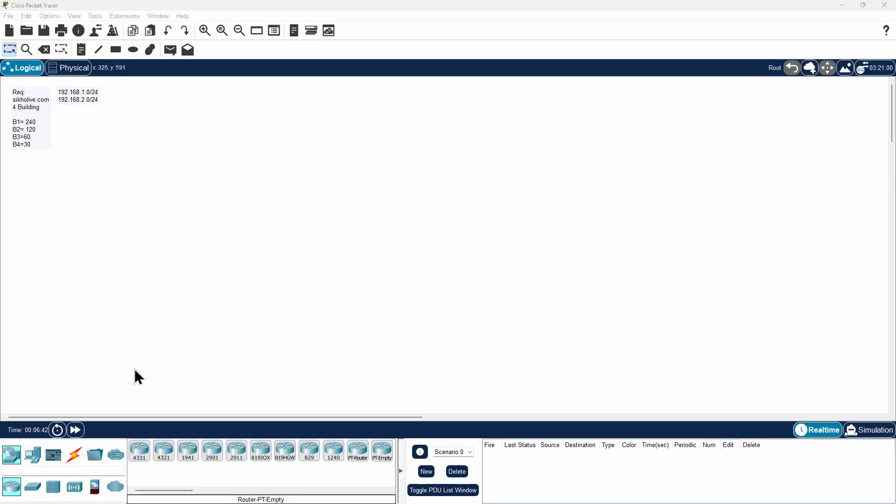
Place two custom-made 2621XM routers with NM-2FE2W and WIC-2T modules side by side in the middle of the workspace
{"action": "left_click", "coordinate": [94, 455]}
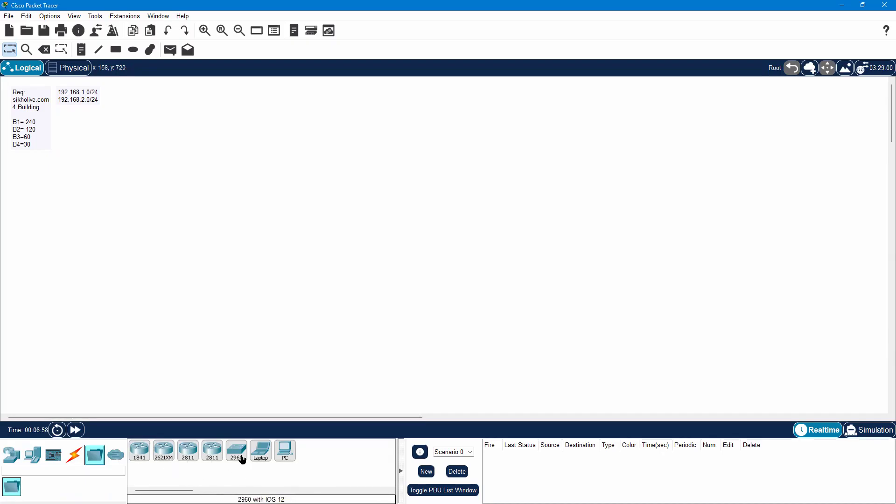
{"action": "left_click", "coordinate": [166, 453]}
{"action": "left_click", "coordinate": [304, 218]}
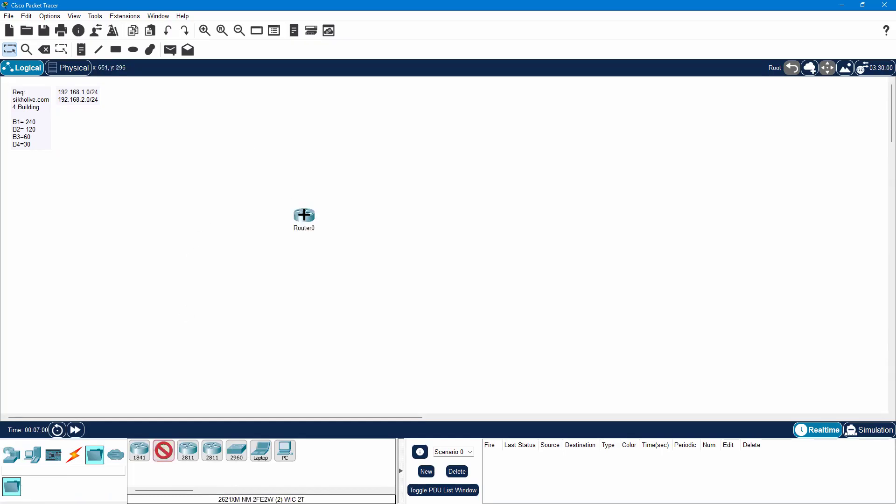
{"action": "left_click", "coordinate": [436, 212]}
{"action": "left_click", "coordinate": [10, 49]}
{"action": "left_click_drag", "start_coordinate": [436, 217], "coordinate": [444, 218]}
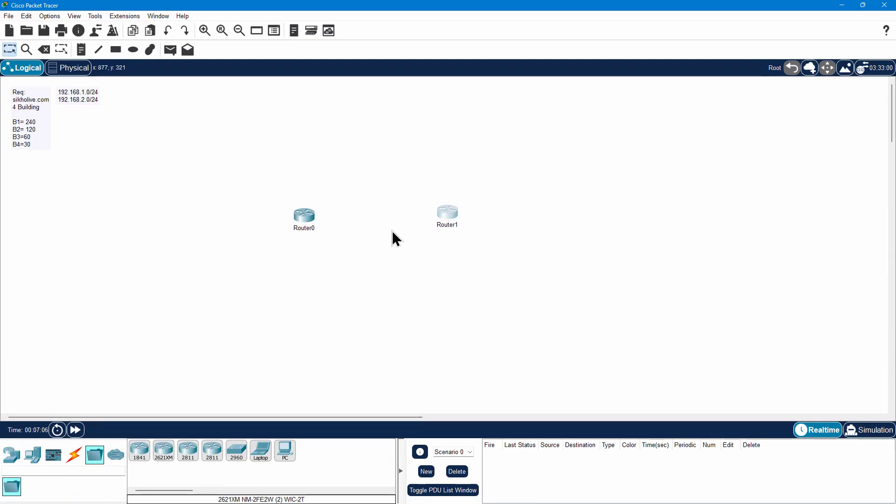
{"action": "left_click_drag", "start_coordinate": [311, 223], "coordinate": [304, 221]}
{"action": "left_click_drag", "start_coordinate": [447, 216], "coordinate": [441, 214]}
{"action": "left_click", "coordinate": [364, 235]}
{"action": "left_click_drag", "start_coordinate": [226, 187], "coordinate": [379, 275]}
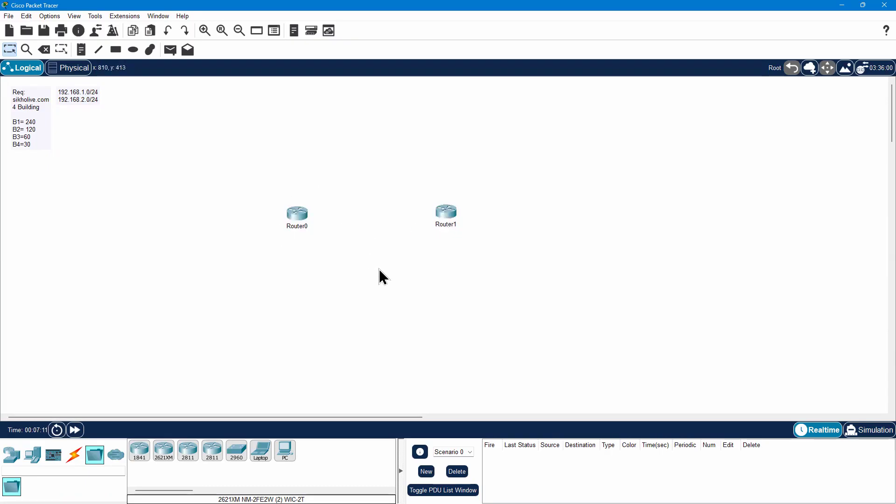
Connect Router0 to Router1 using the automatically chosen connection type
{"action": "left_click", "coordinate": [73, 457]}
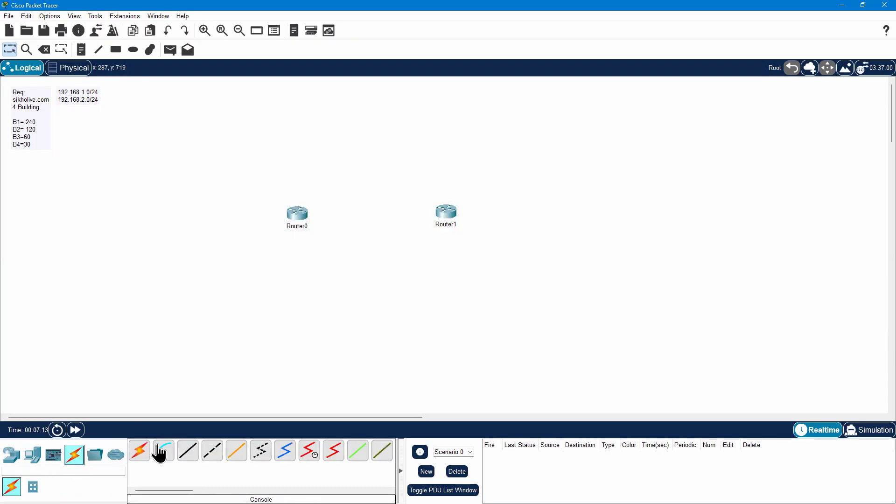
{"action": "left_click", "coordinate": [139, 451]}
{"action": "left_click", "coordinate": [299, 217]}
{"action": "left_click", "coordinate": [446, 212]}
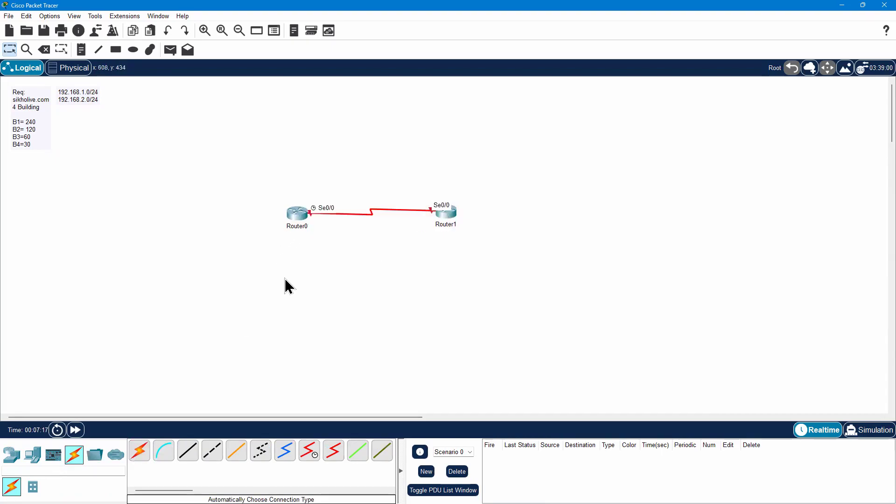
{"action": "left_click_drag", "start_coordinate": [273, 190], "coordinate": [314, 235]}
{"action": "left_click_drag", "start_coordinate": [282, 199], "coordinate": [311, 233]}
Place four 2960 switches around the routers, one above and one below on each outer side
{"action": "left_click", "coordinate": [11, 454]}
{"action": "left_click", "coordinate": [33, 486]}
{"action": "left_click", "coordinate": [139, 452]}
{"action": "left_click", "coordinate": [195, 142]}
{"action": "left_click", "coordinate": [184, 286]}
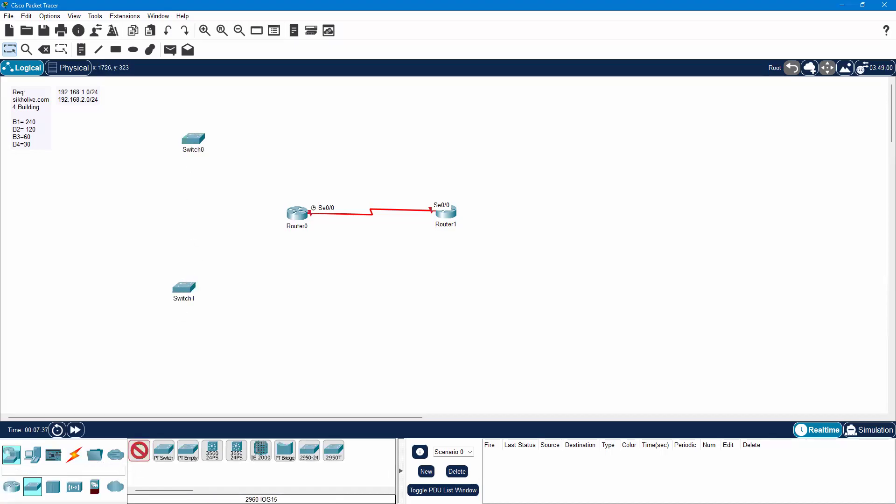
{"action": "left_click", "coordinate": [566, 126]}
{"action": "left_click", "coordinate": [572, 278]}
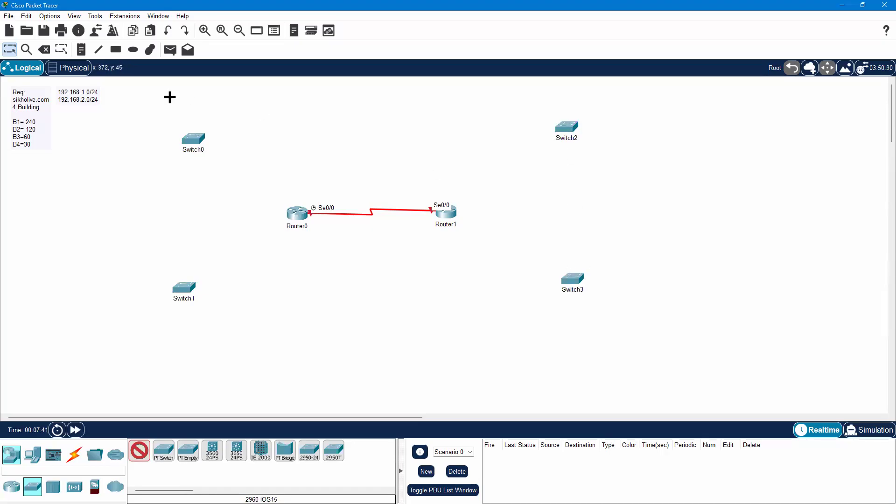
Reposition the four switches so that they sit roughly symmetrically above and below the two routers
{"action": "left_click", "coordinate": [17, 49]}
{"action": "left_click_drag", "start_coordinate": [196, 146], "coordinate": [182, 148]}
{"action": "left_click", "coordinate": [185, 294]}
{"action": "left_click_drag", "start_coordinate": [567, 138], "coordinate": [569, 141]}
{"action": "left_click_drag", "start_coordinate": [575, 281], "coordinate": [573, 292]}
{"action": "left_click", "coordinate": [434, 320]}
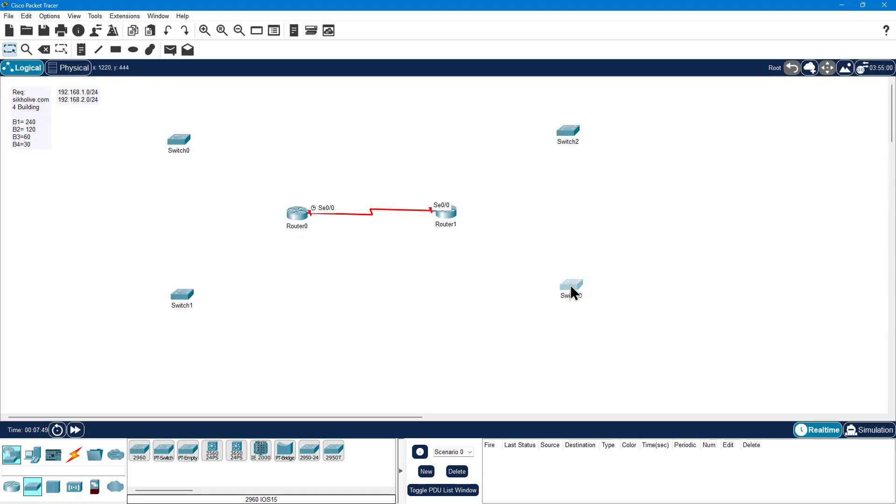
{"action": "left_click", "coordinate": [567, 135]}
{"action": "left_click_drag", "start_coordinate": [567, 135], "coordinate": [567, 130]}
{"action": "left_click", "coordinate": [574, 290]}
{"action": "left_click_drag", "start_coordinate": [568, 124], "coordinate": [563, 133]}
{"action": "left_click_drag", "start_coordinate": [570, 285], "coordinate": [569, 291]}
{"action": "left_click_drag", "start_coordinate": [576, 130], "coordinate": [573, 146]}
{"action": "left_click", "coordinate": [567, 289]}
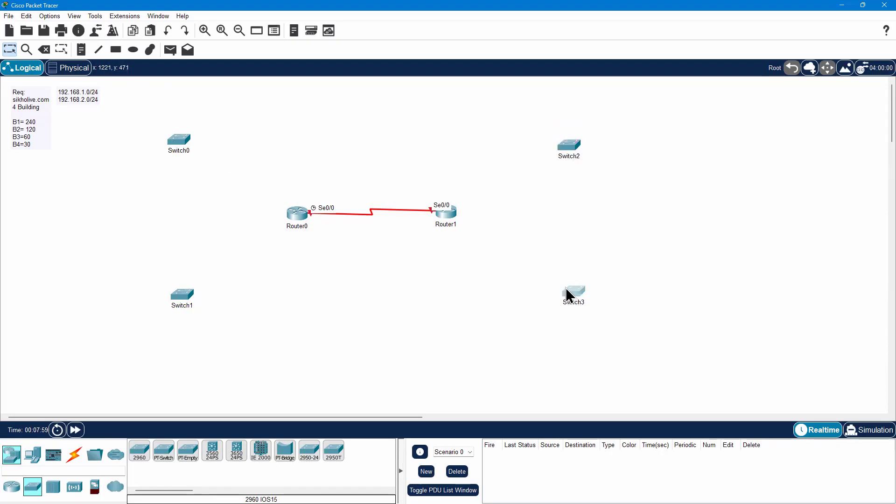
{"action": "left_click_drag", "start_coordinate": [161, 137], "coordinate": [172, 144]}
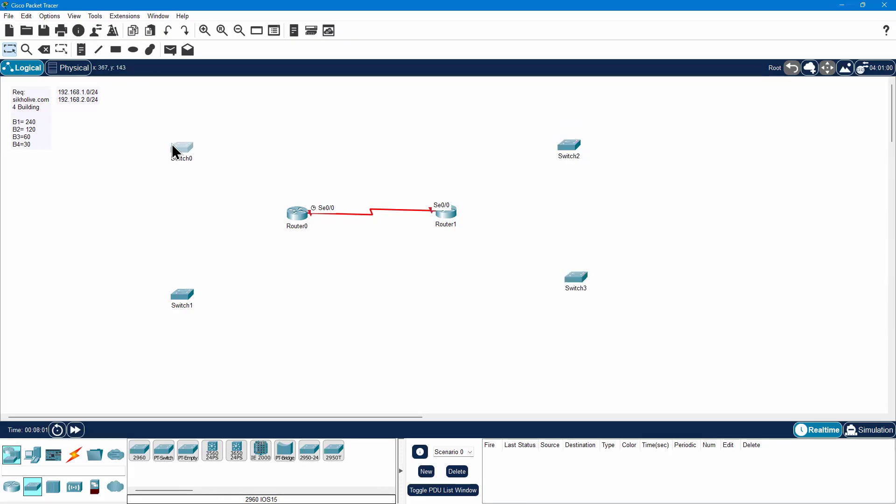
{"action": "left_click_drag", "start_coordinate": [186, 292], "coordinate": [181, 282]}
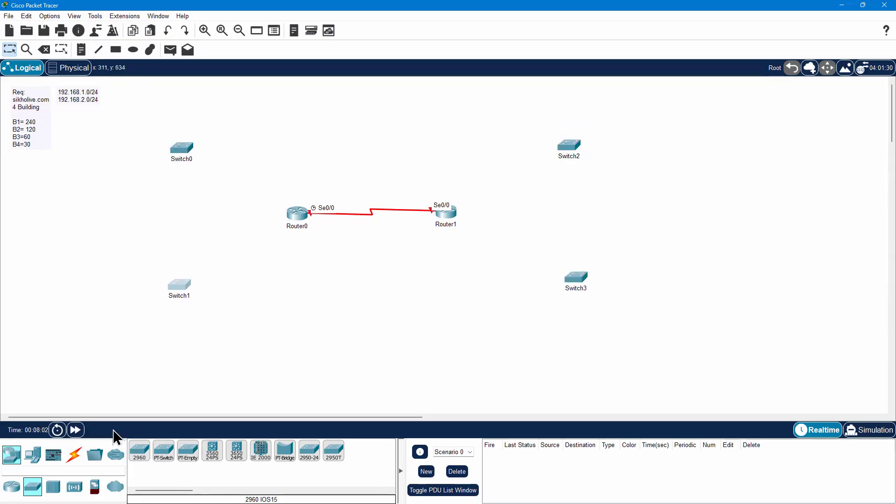
Connect Switch0 and Switch1 to Router0 using the automatically chosen connection type
{"action": "left_click", "coordinate": [73, 454]}
{"action": "left_click", "coordinate": [139, 451]}
{"action": "left_click", "coordinate": [181, 147]}
{"action": "left_click", "coordinate": [297, 214]}
{"action": "left_click", "coordinate": [294, 215]}
{"action": "left_click", "coordinate": [180, 284]}
Connect Router1 to Switch2 and Switch3 with automatically chosen cables
{"action": "left_click", "coordinate": [445, 213]}
{"action": "left_click", "coordinate": [571, 144]}
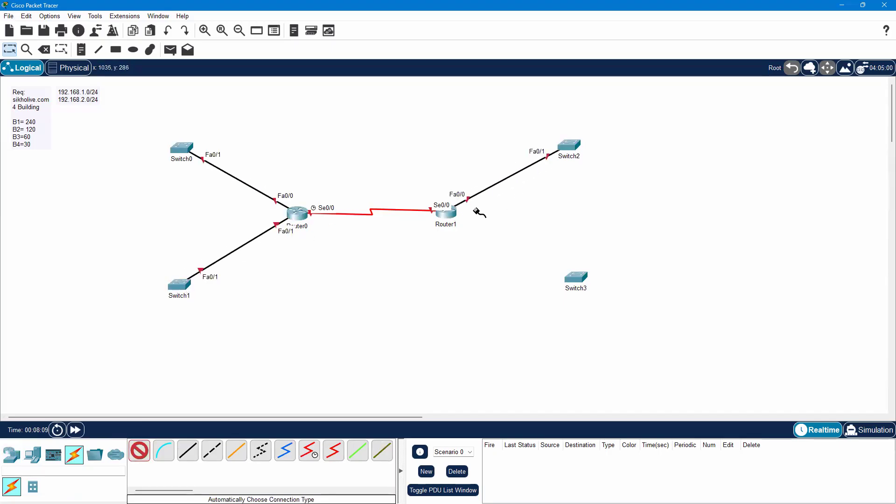
{"action": "left_click", "coordinate": [448, 213]}
{"action": "left_click", "coordinate": [559, 277]}
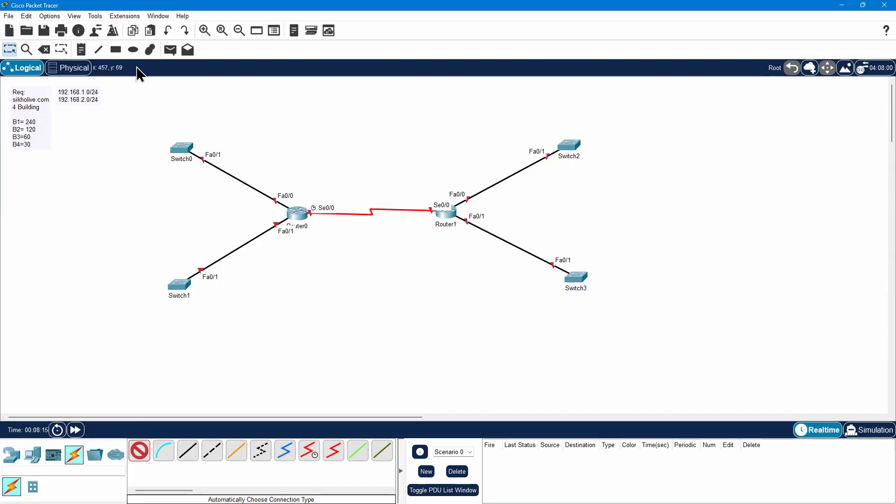
{"action": "left_click", "coordinate": [13, 55]}
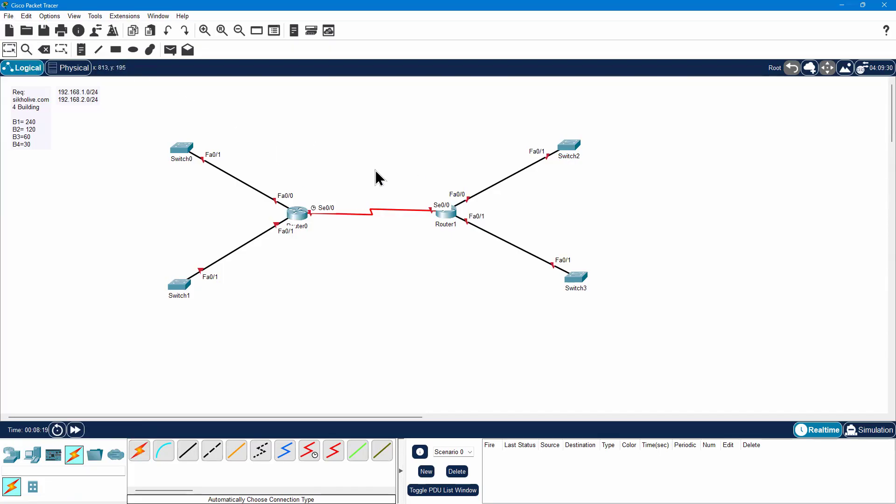
Select all routers and switches and move the whole topology away from the notes to make room for end devices
{"action": "left_click_drag", "start_coordinate": [179, 159], "coordinate": [173, 158]}
{"action": "left_click_drag", "start_coordinate": [260, 150], "coordinate": [448, 251]}
{"action": "left_click_drag", "start_coordinate": [136, 130], "coordinate": [599, 299]}
{"action": "left_click_drag", "start_coordinate": [572, 152], "coordinate": [615, 191]}
{"action": "left_click", "coordinate": [670, 206]}
Place four PCs on the outer side of Router0's switches, two beside Switch0 and two beside Switch1
{"action": "left_click", "coordinate": [33, 455]}
{"action": "left_click", "coordinate": [139, 459], "text": "ctrl"}
{"action": "left_click", "coordinate": [157, 161]}
{"action": "left_click", "coordinate": [154, 217]}
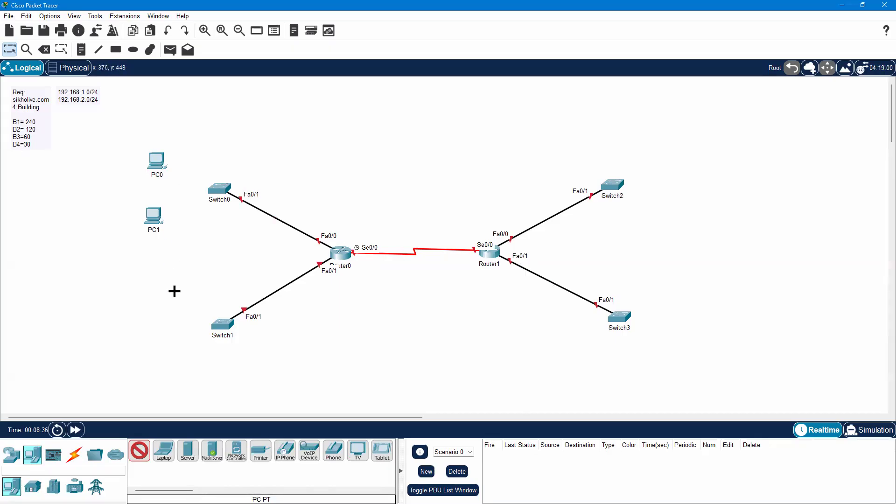
{"action": "left_click", "coordinate": [158, 306]}
{"action": "left_click", "coordinate": [150, 371]}
Place four more PCs on the outer side of Router1's switches, two beside Switch2 and two beside Switch3
{"action": "left_click", "coordinate": [678, 143]}
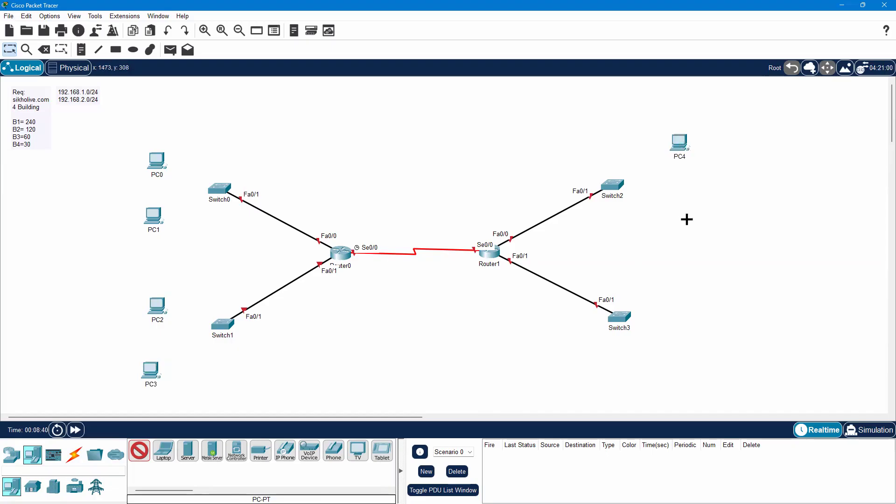
{"action": "left_click", "coordinate": [680, 215]}
{"action": "left_click", "coordinate": [695, 308]}
{"action": "left_click", "coordinate": [698, 366]}
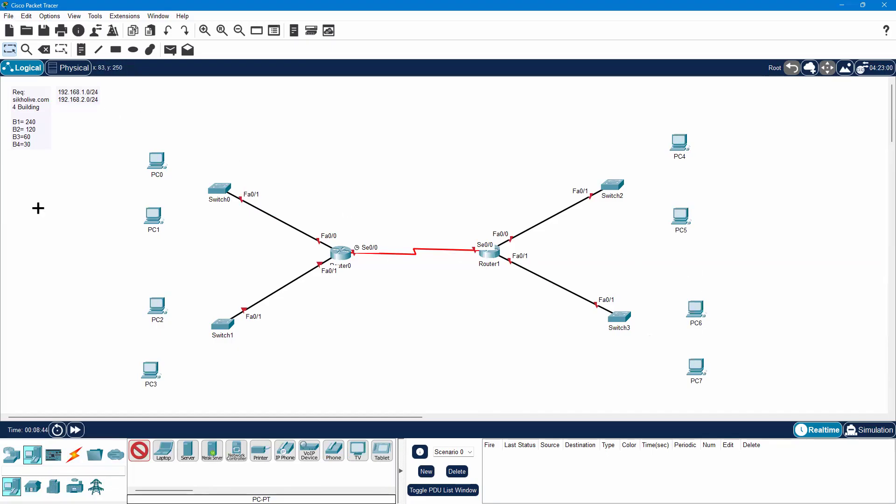
Connect PC0 and PC1 to Switch0 with automatically chosen cables
{"action": "left_click", "coordinate": [74, 454]}
{"action": "left_click", "coordinate": [139, 450]}
{"action": "left_click", "coordinate": [157, 162]}
{"action": "left_click", "coordinate": [219, 195]}
{"action": "left_click", "coordinate": [153, 216]}
{"action": "left_click", "coordinate": [217, 189]}
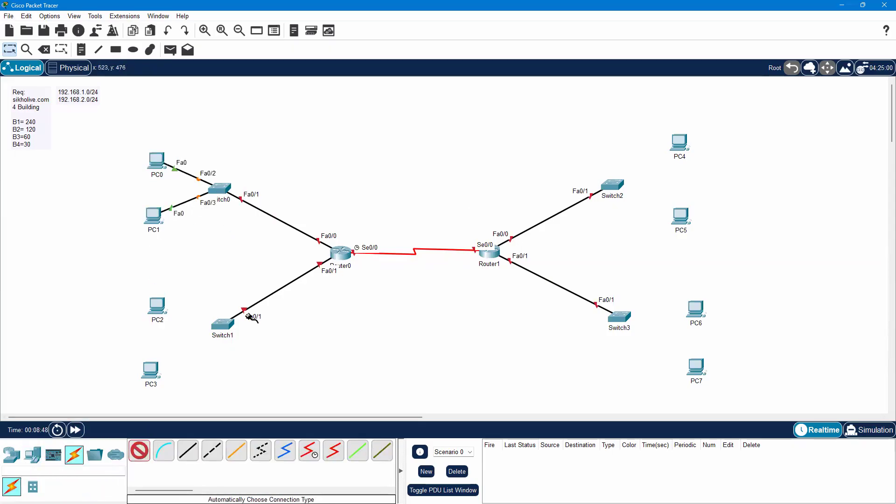
Connect PC2 and PC3 to Switch1 with automatically chosen cables and return to the selection tool
{"action": "left_click", "coordinate": [219, 326]}
{"action": "left_click", "coordinate": [157, 306]}
{"action": "left_click", "coordinate": [222, 325]}
{"action": "left_click", "coordinate": [150, 369]}
{"action": "left_click", "coordinate": [13, 51]}
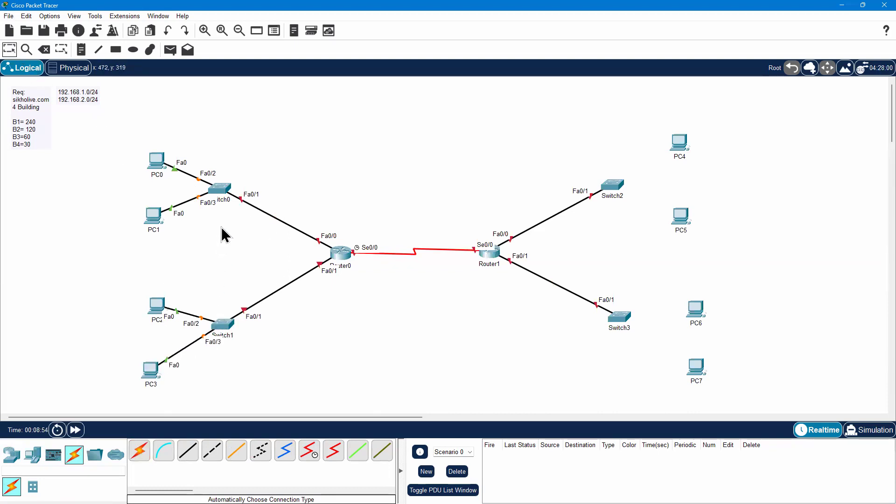
Move PC0 and PC1 slightly farther away from Switch0
{"action": "mouse_move", "coordinate": [127, 136]}
{"action": "left_mouse_down"}
{"action": "mouse_move", "coordinate": [152, 168]}
{"action": "mouse_move", "coordinate": [252, 239]}
{"action": "mouse_move", "coordinate": [120, 120]}
{"action": "left_mouse_up"}
{"action": "left_click", "coordinate": [140, 145]}
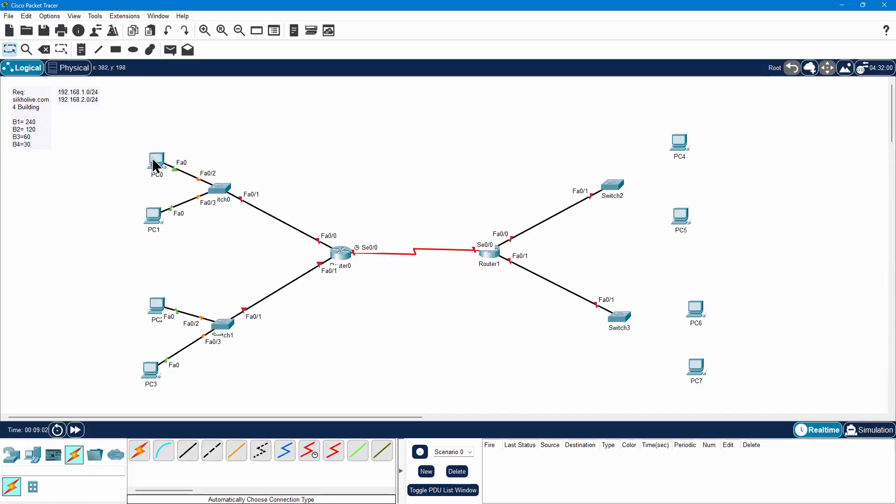
{"action": "left_click_drag", "start_coordinate": [152, 161], "coordinate": [141, 157]}
{"action": "left_click_drag", "start_coordinate": [148, 217], "coordinate": [141, 217]}
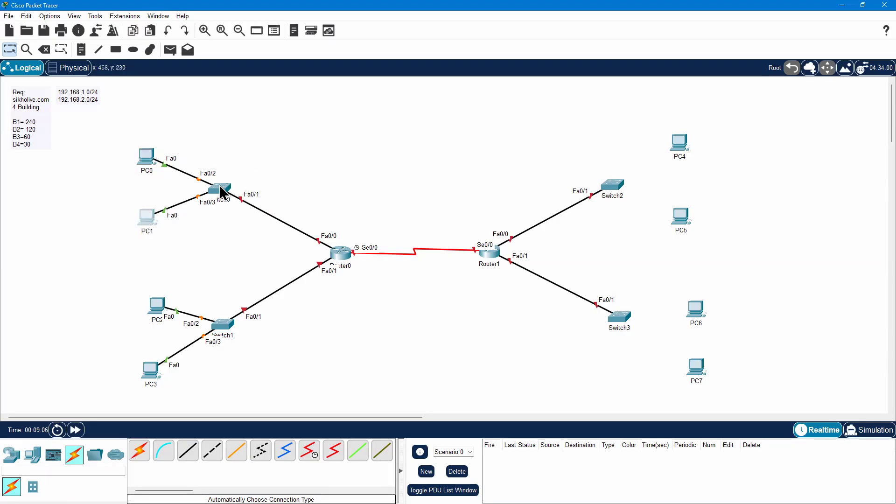
{"action": "mouse_move", "coordinate": [219, 185]}
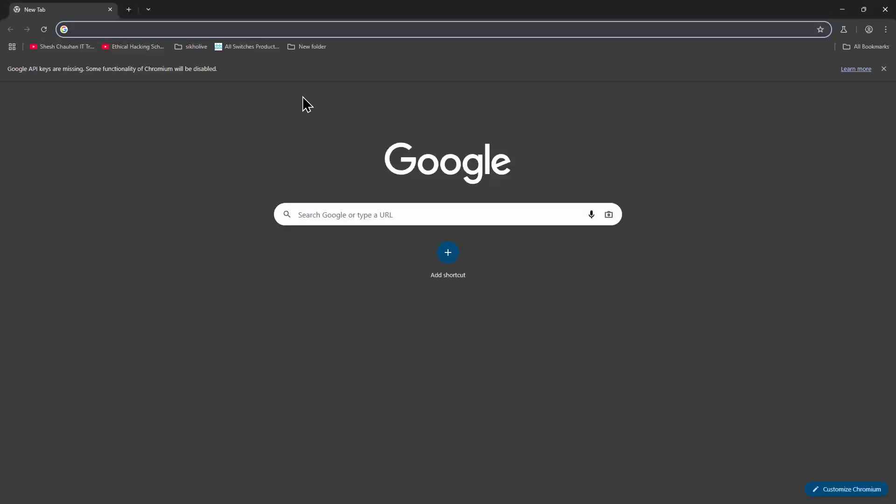
Switch to the Chromium browser, make its window smaller, and search Google for "switch stacking"
{"action": "double_click", "coordinate": [306, 10]}
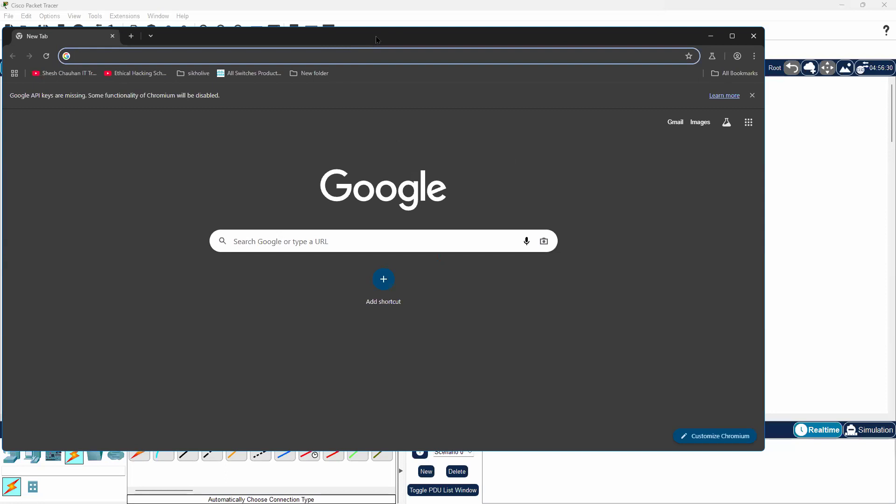
{"action": "left_click_drag", "start_coordinate": [376, 36], "coordinate": [377, 26]}
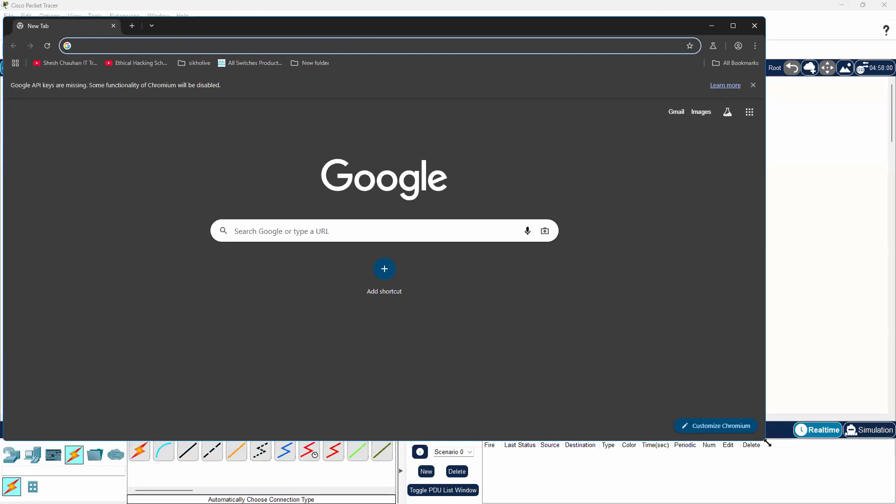
{"action": "left_click_drag", "start_coordinate": [764, 441], "coordinate": [765, 459]}
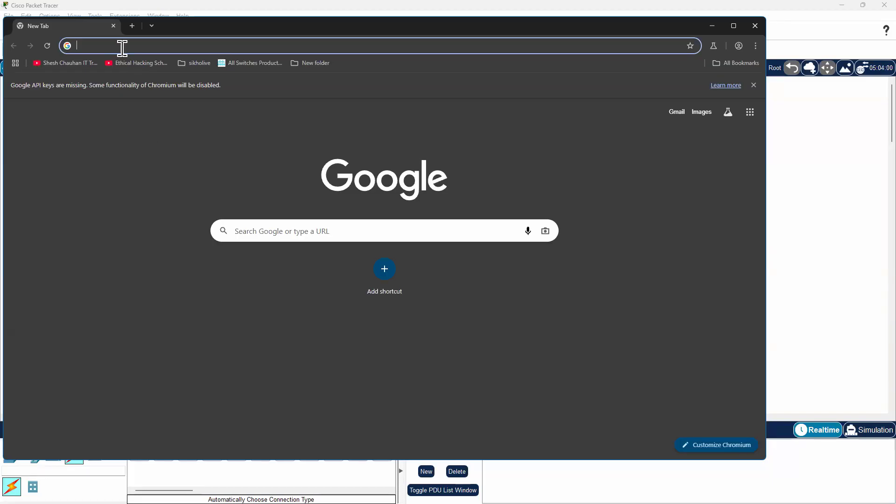
{"action": "left_click", "coordinate": [134, 173]}
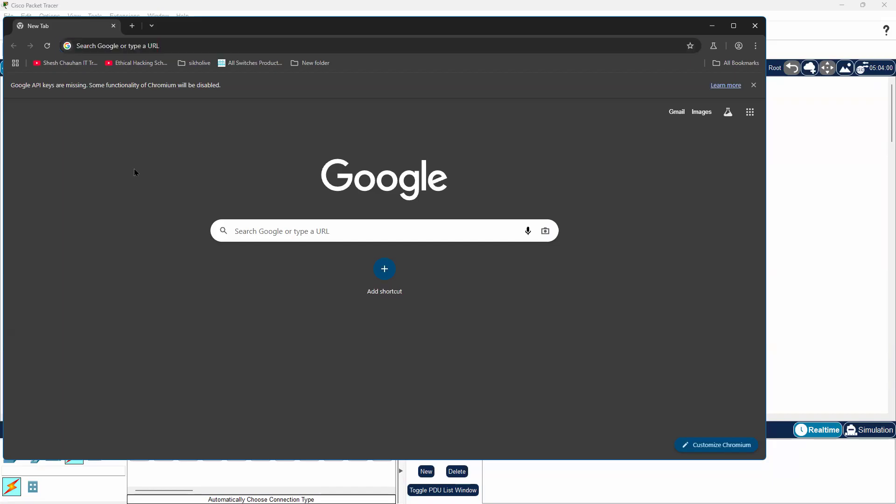
{"action": "left_click", "coordinate": [119, 48]}
{"action": "type", "text": "switch sta"}
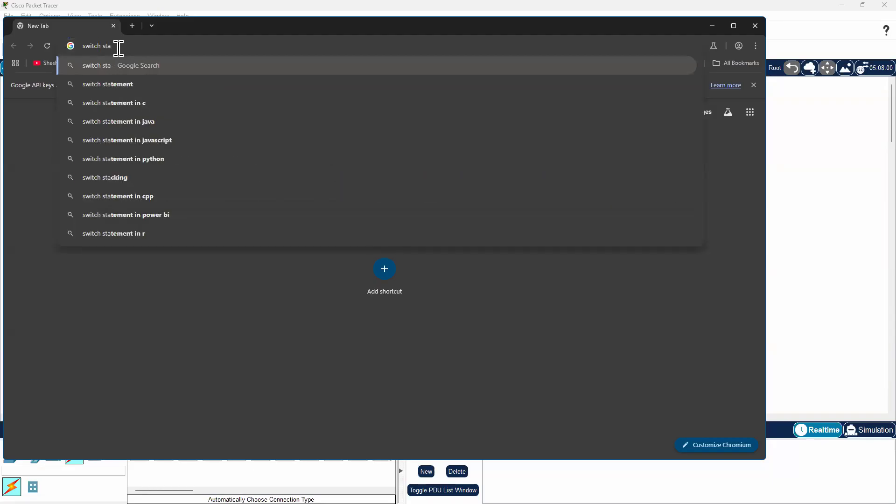
{"action": "left_click", "coordinate": [107, 182]}
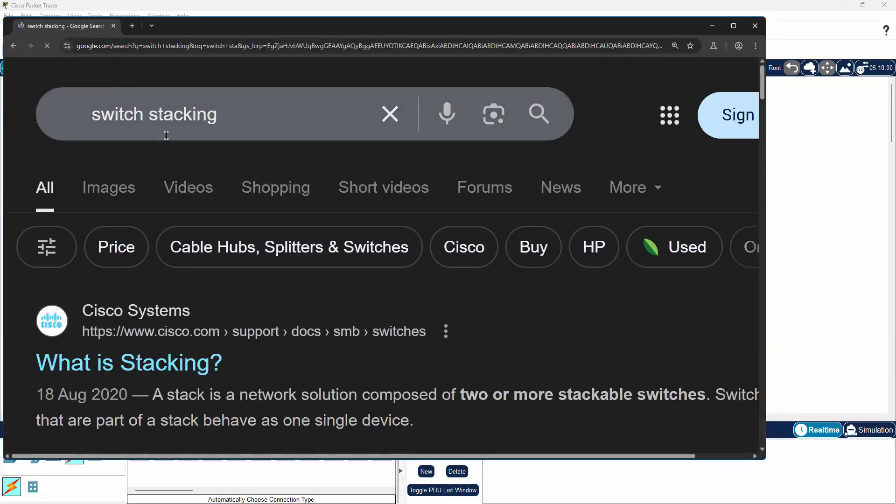
{"action": "key", "text": "ctrl+minus"}
{"action": "key", "text": "ctrl+minus"}
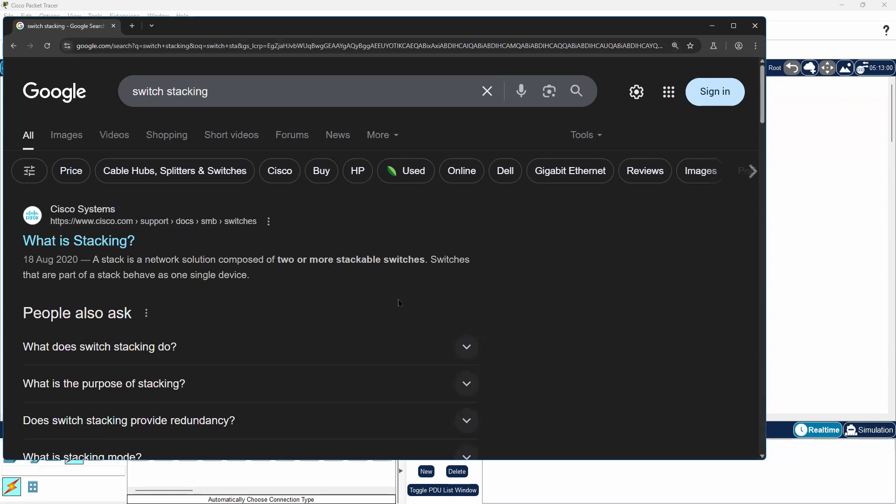
Open the Cisco search result "What is Stacking?" in a new tab and bring that tab forward
{"action": "scroll", "coordinate": [398, 296], "scroll_direction": "down", "scroll_amount": 2}
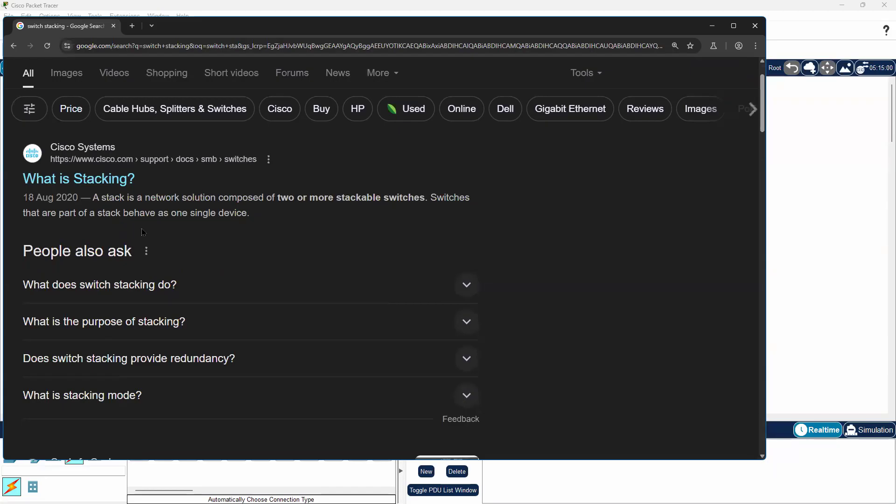
{"action": "right_click", "coordinate": [81, 181]}
{"action": "left_click", "coordinate": [110, 191]}
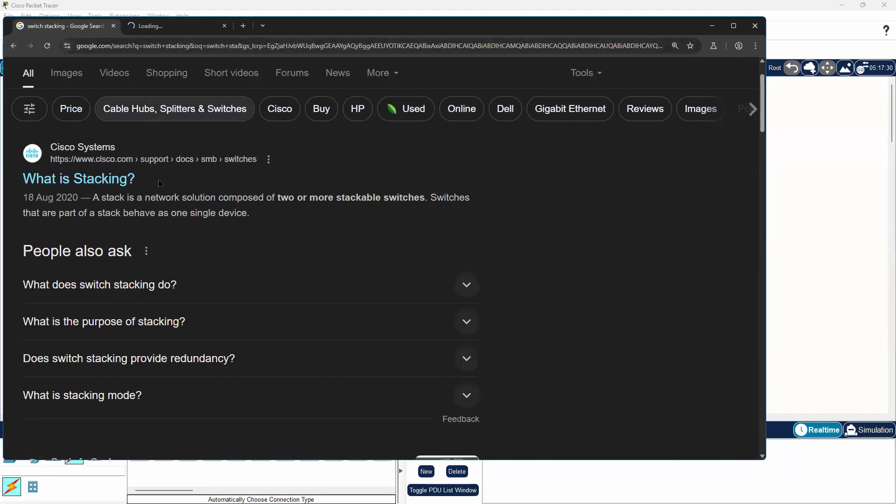
{"action": "left_click", "coordinate": [168, 25]}
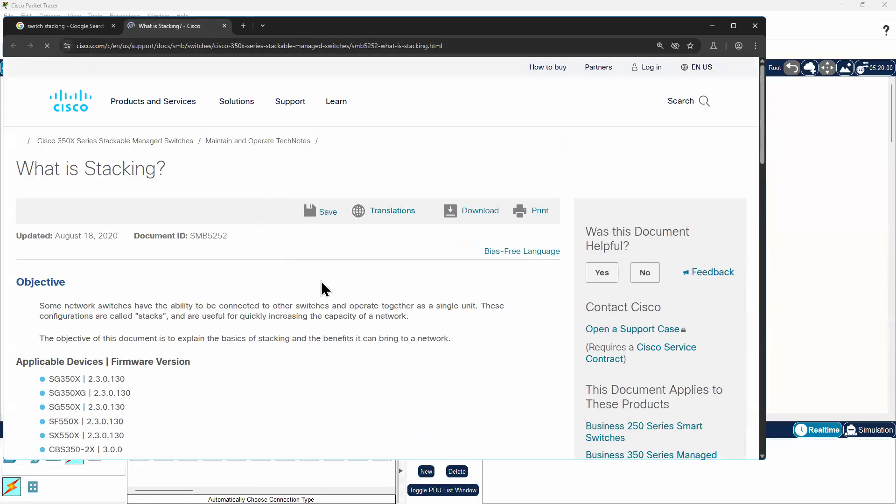
Enlarge the stacking article and highlight the Objective sentence about connected switches operating together as a single unit
{"action": "key", "text": "ctrl+plus"}
{"action": "key", "text": "ctrl+plus"}
{"action": "key", "text": "ctrl+plus"}
{"action": "key", "text": "ctrl+plus"}
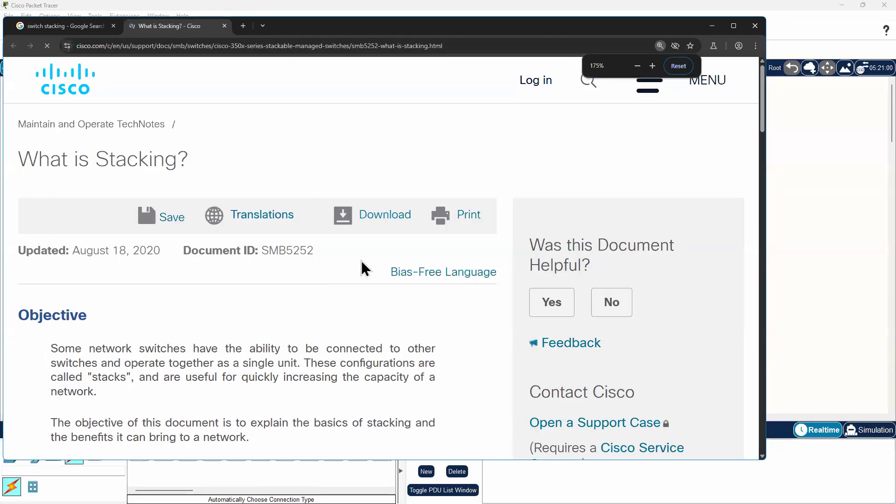
{"action": "left_click", "coordinate": [731, 26]}
{"action": "scroll", "coordinate": [345, 378], "scroll_direction": "down", "scroll_amount": 3}
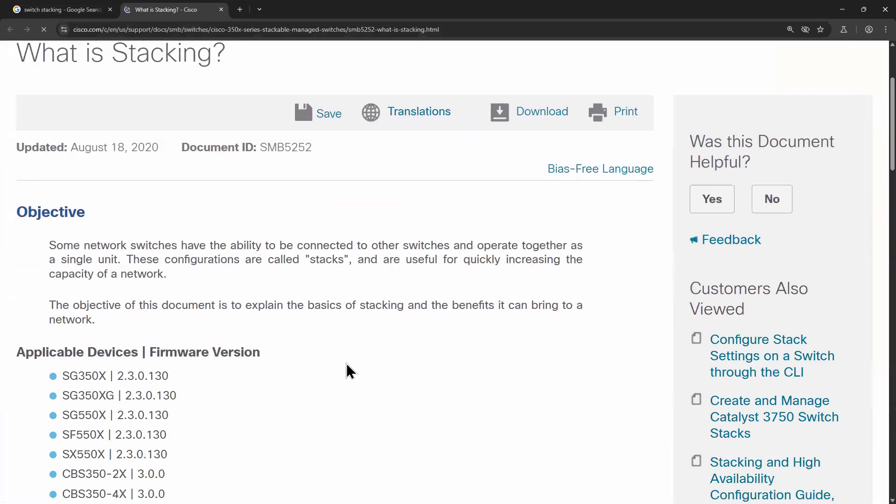
{"action": "scroll", "coordinate": [255, 268], "scroll_direction": "down", "scroll_amount": 1}
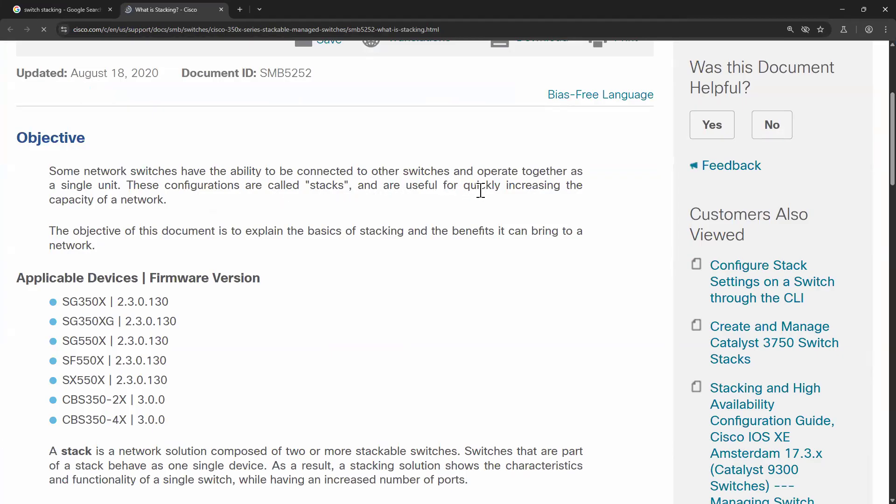
{"action": "left_click_drag", "start_coordinate": [120, 185], "coordinate": [47, 172]}
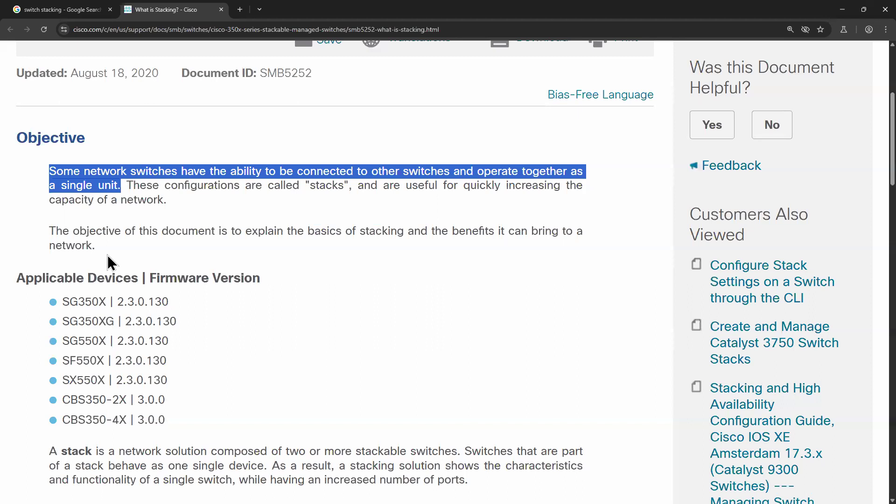
{"action": "left_click_drag", "start_coordinate": [56, 450], "coordinate": [96, 451]}
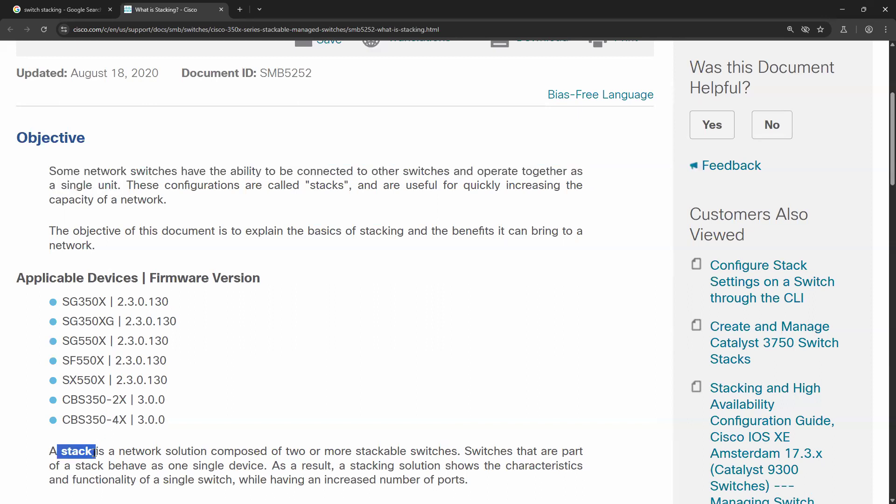
{"action": "left_click_drag", "start_coordinate": [50, 172], "coordinate": [564, 182]}
{"action": "left_click_drag", "start_coordinate": [49, 186], "coordinate": [117, 188]}
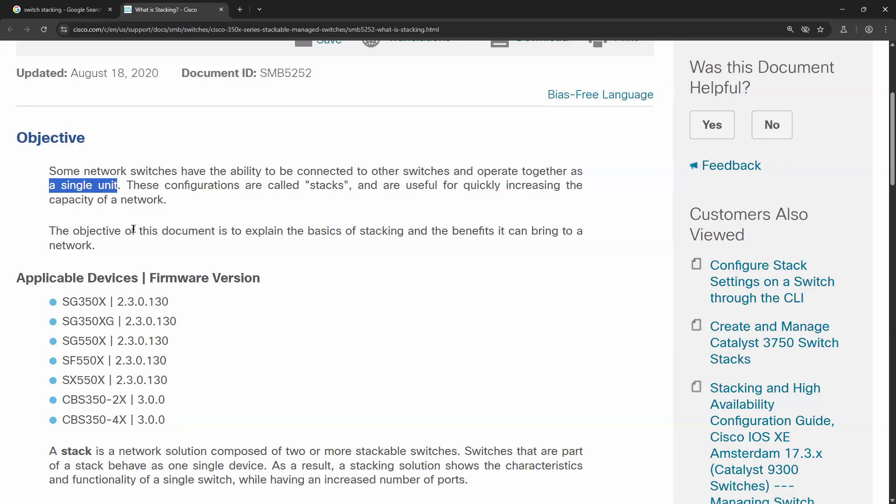
Highlight the article's list of applicable devices and the phrase defining a stack as composed of two or more stackable switches
{"action": "scroll", "coordinate": [136, 239], "scroll_direction": "down", "scroll_amount": 1}
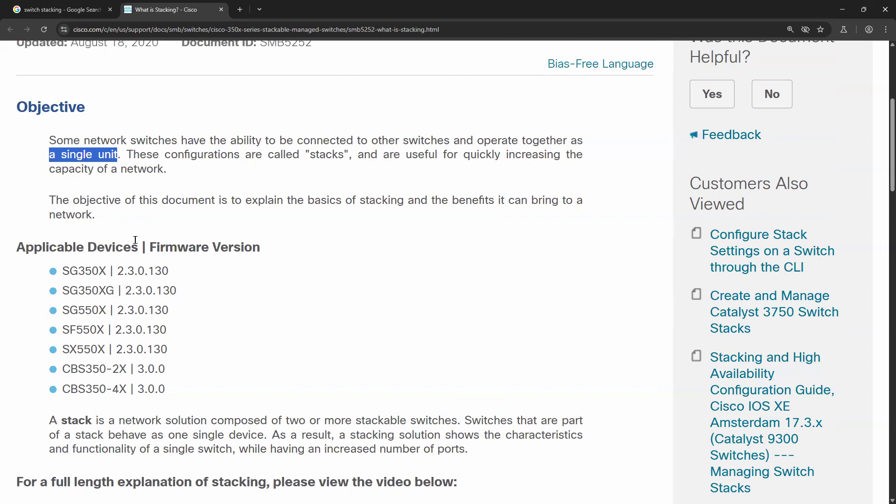
{"action": "left_click_drag", "start_coordinate": [62, 270], "coordinate": [164, 390]}
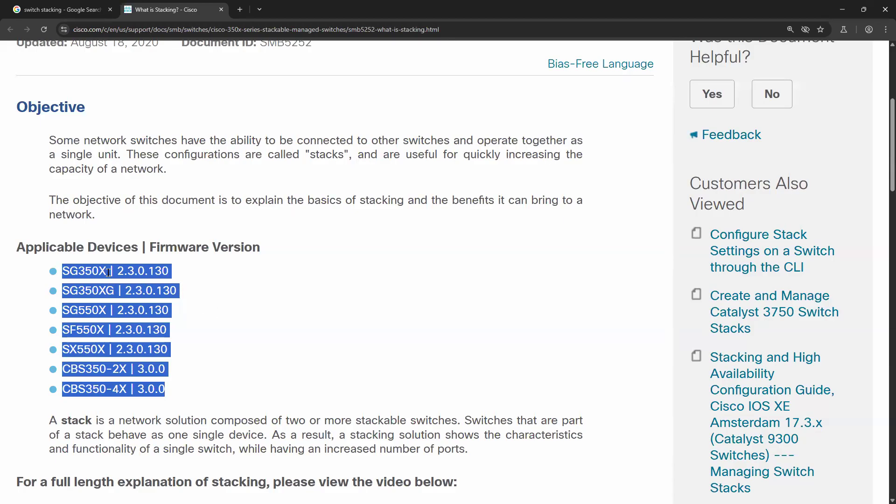
{"action": "scroll", "coordinate": [226, 365], "scroll_direction": "down", "scroll_amount": 1}
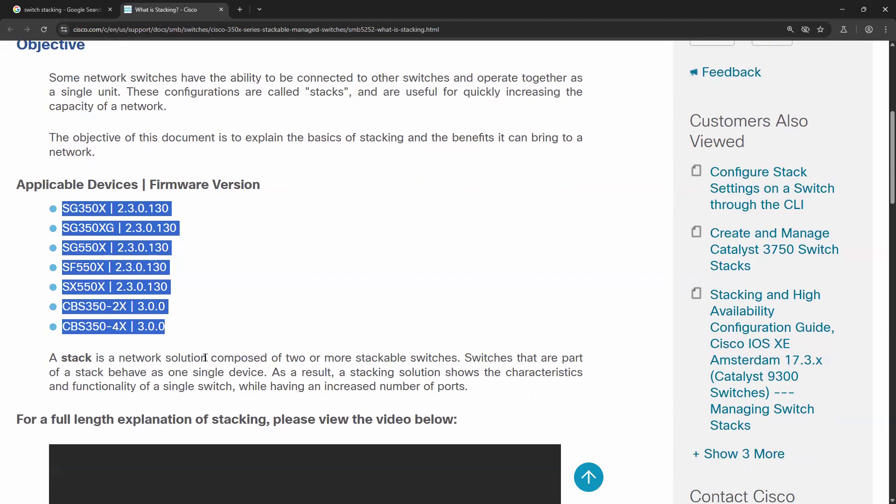
{"action": "scroll", "coordinate": [190, 344], "scroll_direction": "down", "scroll_amount": 1}
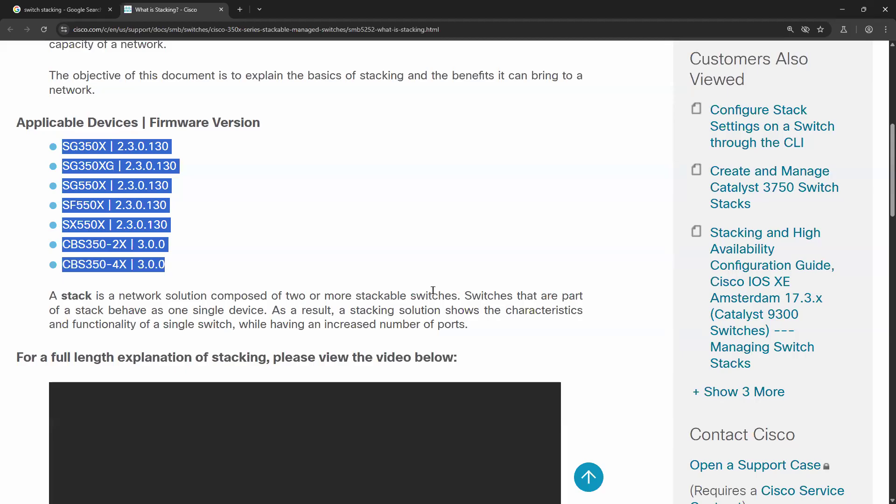
{"action": "left_click_drag", "start_coordinate": [457, 295], "coordinate": [203, 298]}
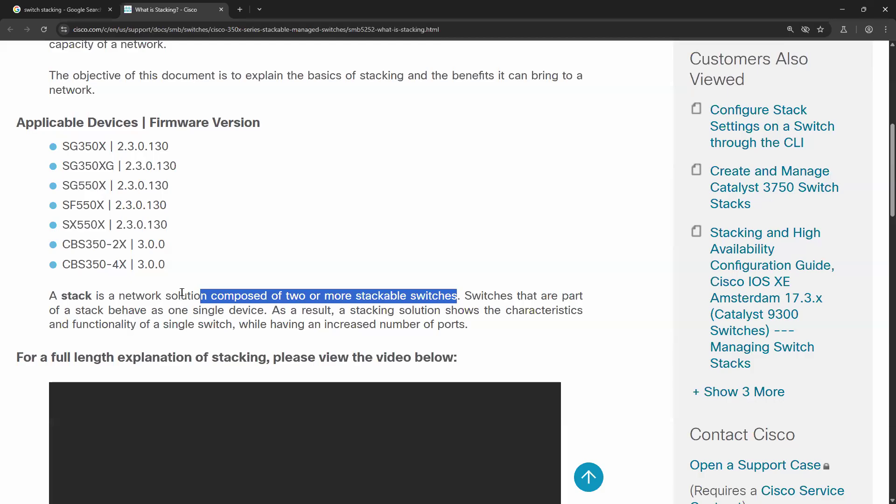
Skim the rest of the stacking article, return to its beginning, and close the browser to go back to Packet Tracer
{"action": "scroll", "coordinate": [182, 293], "scroll_direction": "down", "scroll_amount": 8}
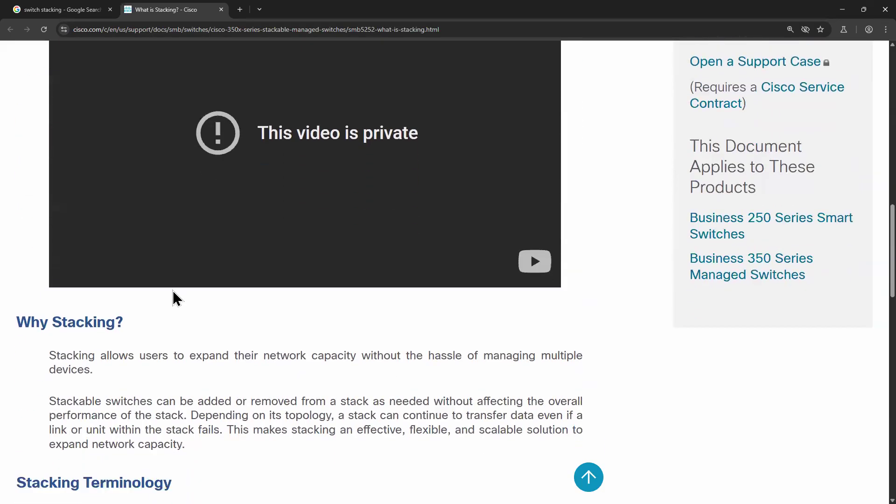
{"action": "scroll", "coordinate": [172, 291], "scroll_direction": "down", "scroll_amount": 9}
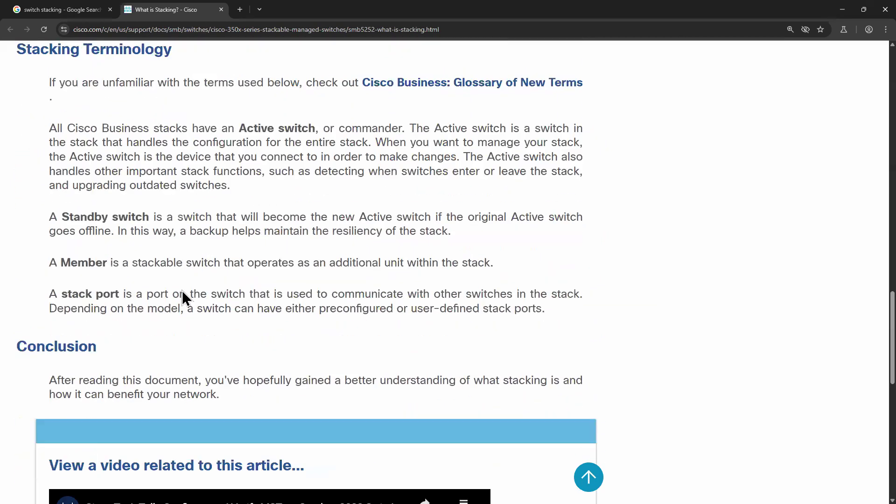
{"action": "scroll", "coordinate": [182, 292], "scroll_direction": "down", "scroll_amount": 12}
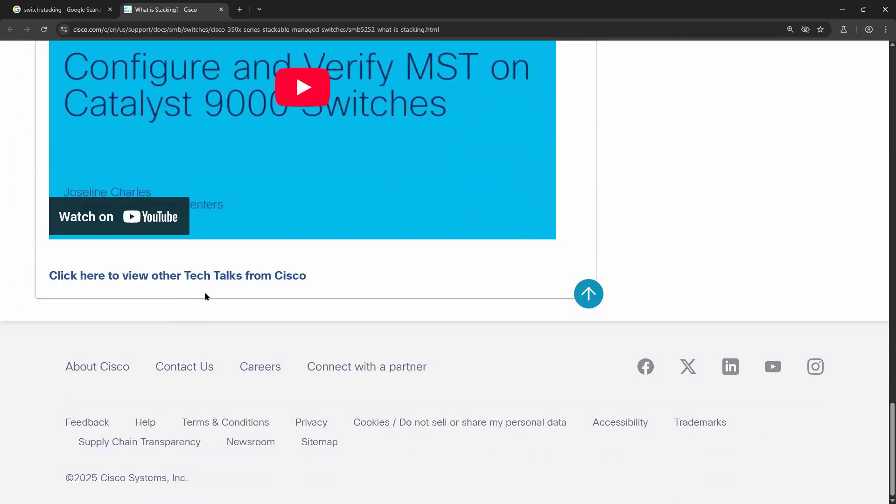
{"action": "scroll", "coordinate": [325, 292], "scroll_direction": "up", "scroll_amount": 20}
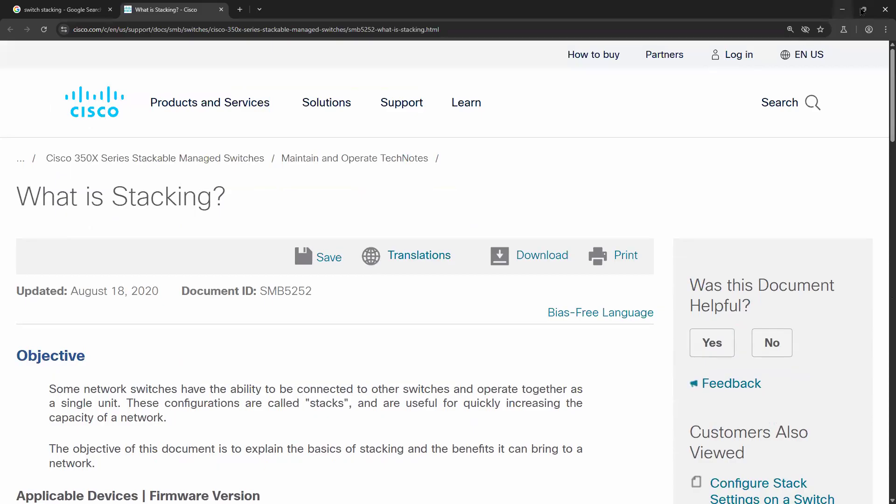
{"action": "left_click", "coordinate": [885, 10]}
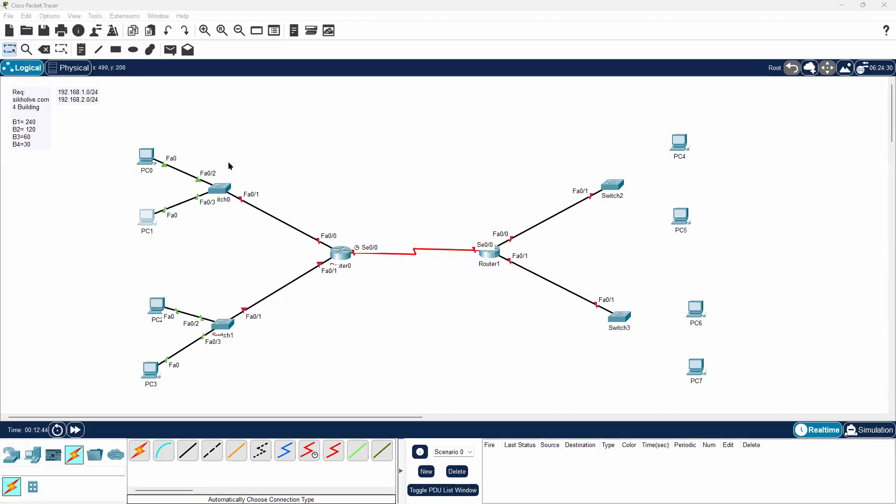
{"action": "left_click_drag", "start_coordinate": [192, 148], "coordinate": [254, 222]}
{"action": "left_click_drag", "start_coordinate": [200, 152], "coordinate": [256, 229]}
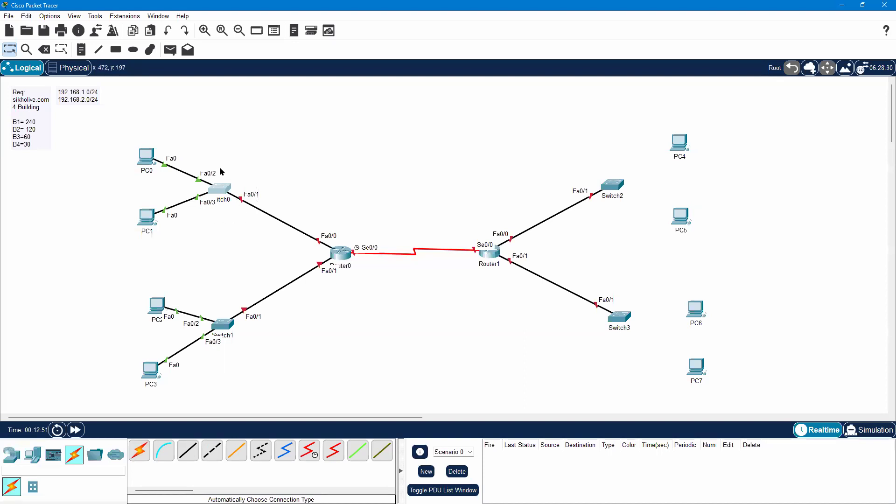
{"action": "left_click_drag", "start_coordinate": [207, 161], "coordinate": [237, 215]}
{"action": "left_click_drag", "start_coordinate": [246, 222], "coordinate": [205, 156]}
{"action": "left_click", "coordinate": [272, 131]}
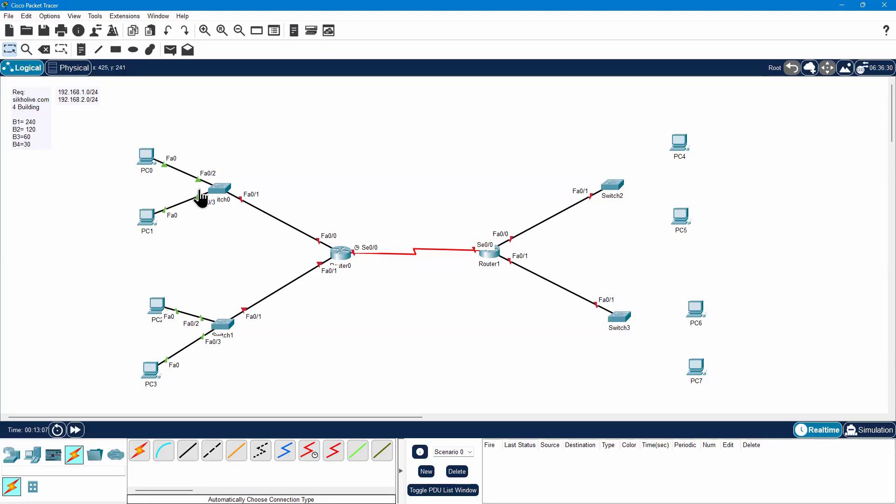
Place a note reading BRANCH-1 above Switch0 and shift it slightly higher on the canvas
{"action": "left_click", "coordinate": [81, 49]}
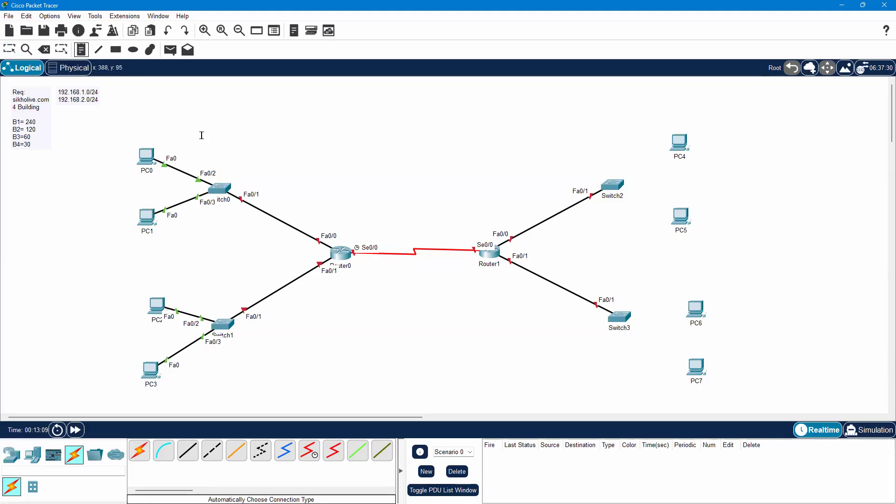
{"action": "left_click", "coordinate": [199, 124]}
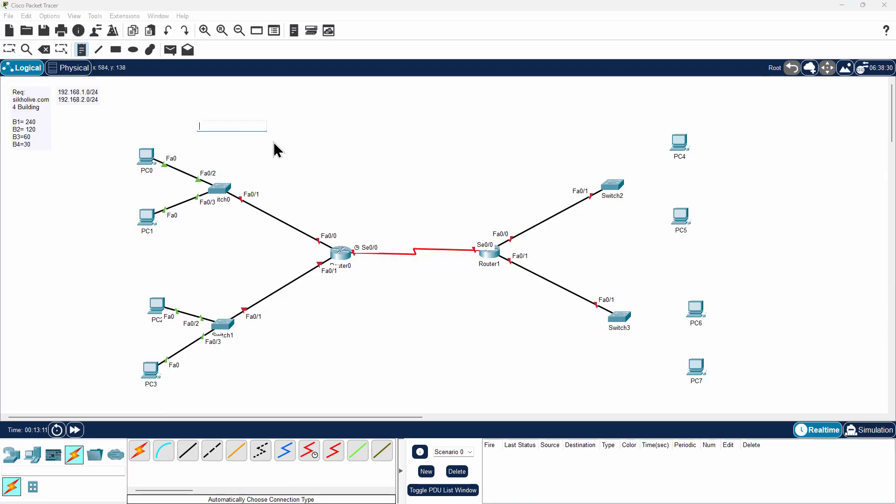
{"action": "type", "text": "BRANCH-1"}
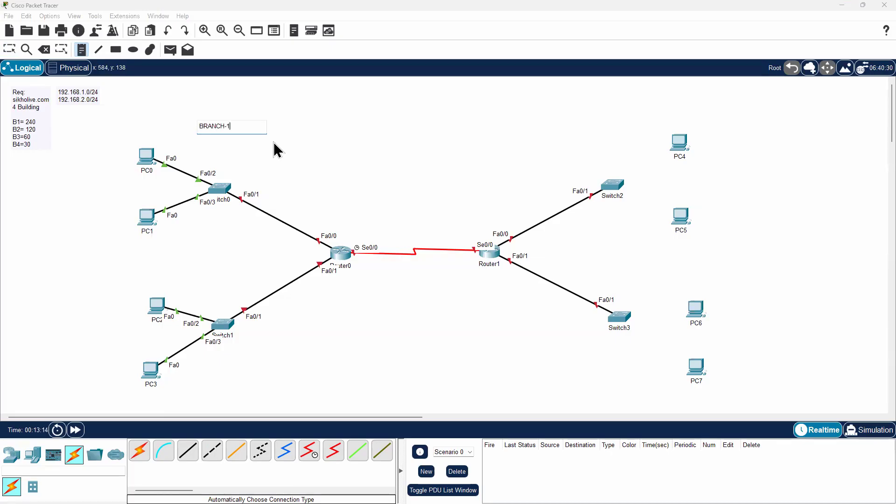
{"action": "left_click", "coordinate": [9, 50]}
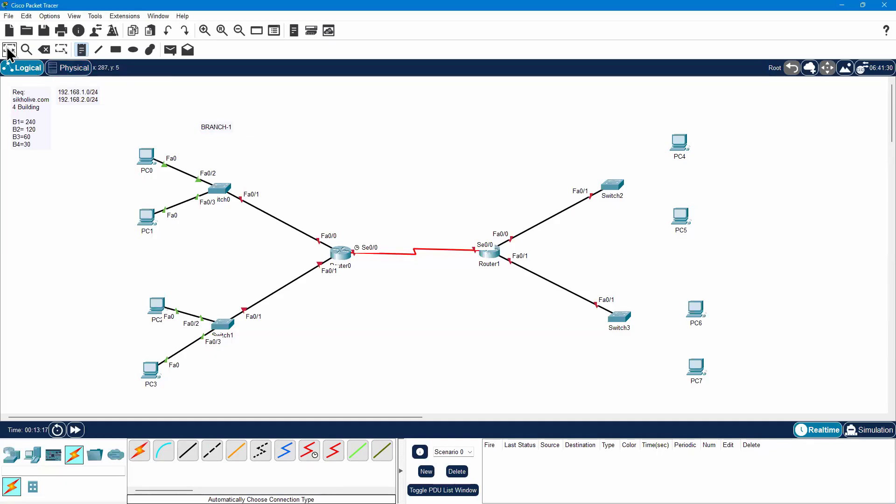
{"action": "left_click_drag", "start_coordinate": [210, 127], "coordinate": [202, 111]}
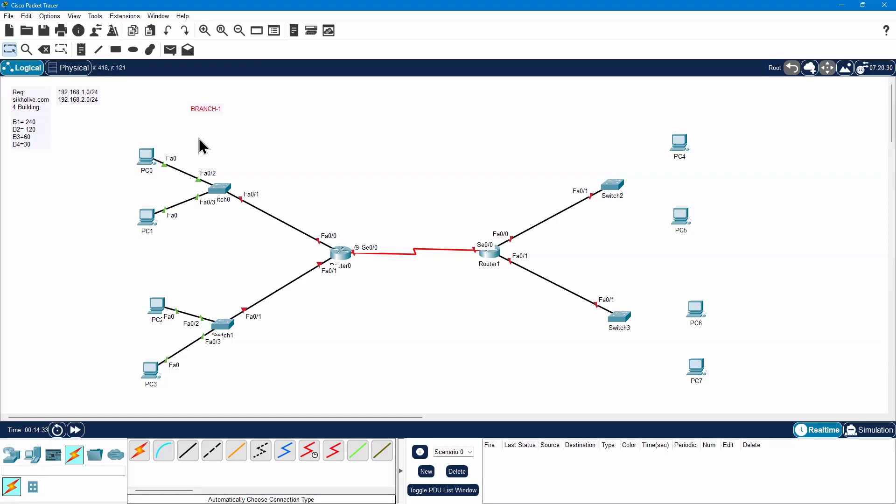
Extend the BRANCH-1 note with separate lines for 192.168.1.0/24 and 192.168.1.1
{"action": "double_click", "coordinate": [218, 110]}
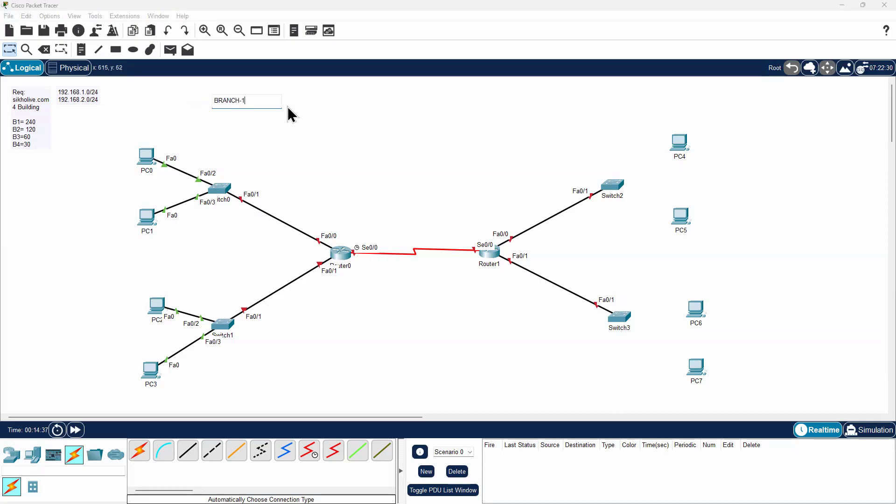
{"action": "key", "text": "Return"}
{"action": "type", "text": "192.168.1.0/24"}
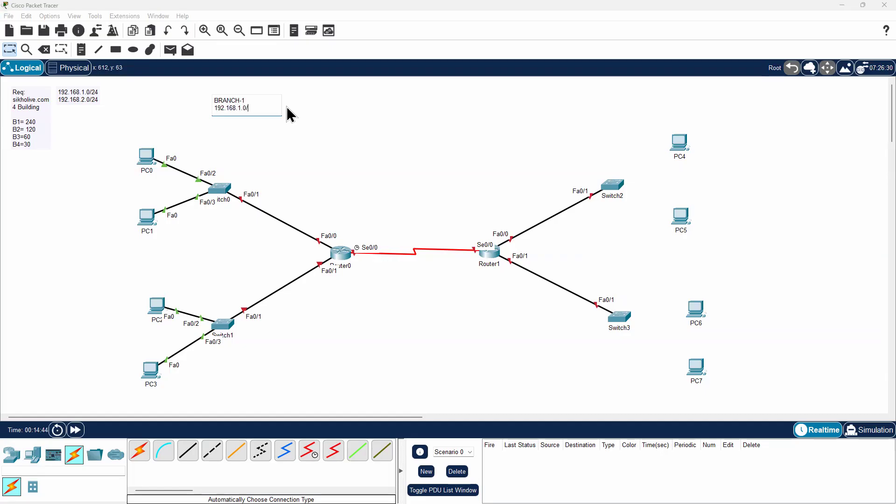
{"action": "key", "text": "Return"}
{"action": "type", "text": "Start"}
{"action": "key", "text": "BackSpace"}
{"action": "key", "text": "BackSpace"}
{"action": "key", "text": "BackSpace"}
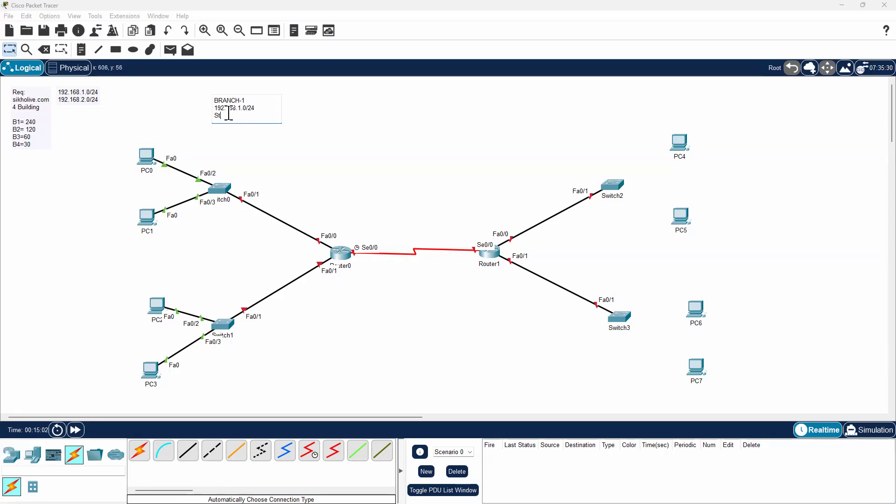
{"action": "key", "text": "BackSpace"}
{"action": "key", "text": "BackSpace"}
{"action": "type", "text": "192.168"}
{"action": "key", "text": "Return"}
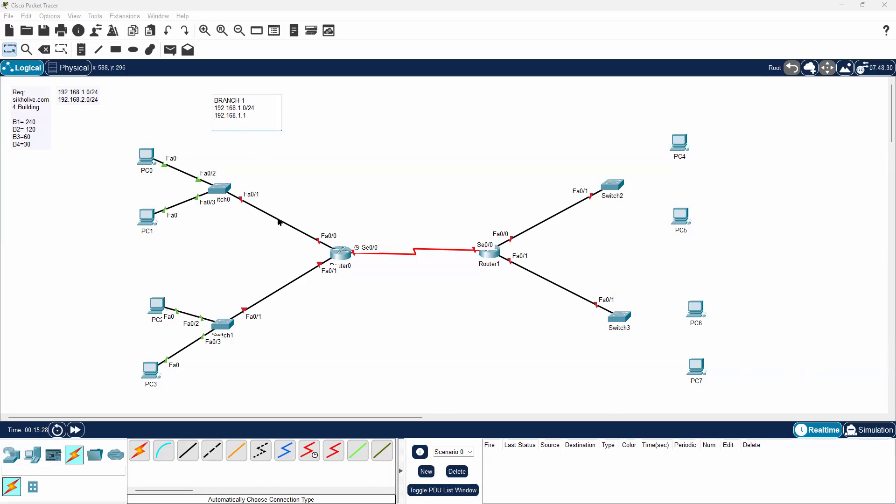
Add lines for 255.255.255.0, 192.168.1.1-192.168.1.254 and 192.168.1.255 to the BRANCH-1 note
{"action": "type", "text": "255.255.255"}
{"action": "type", "text": ".0"}
{"action": "key", "text": "Return"}
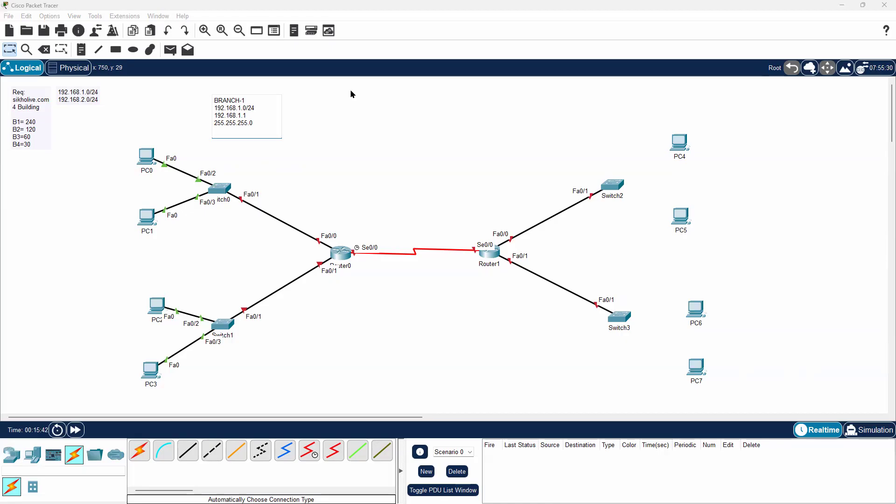
{"action": "type", "text": "192.168.1.1-192.168.1.254"}
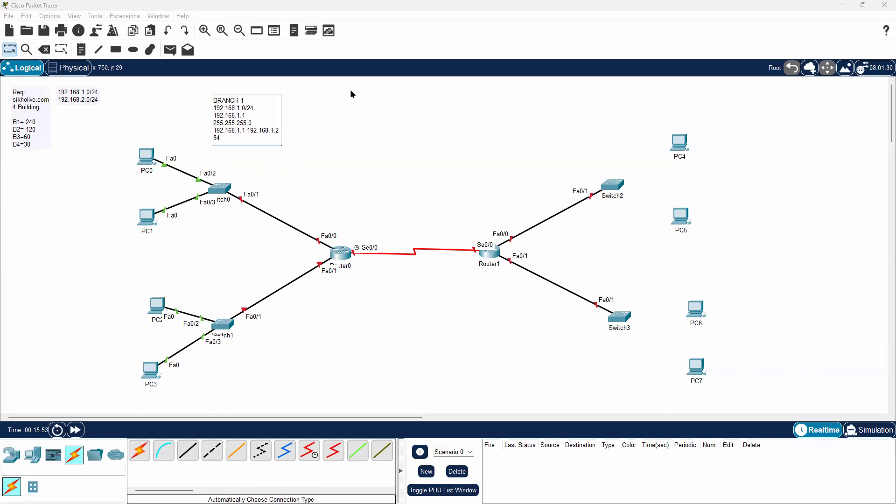
{"action": "key", "text": "Return"}
{"action": "type", "text": "192.168.1.255"}
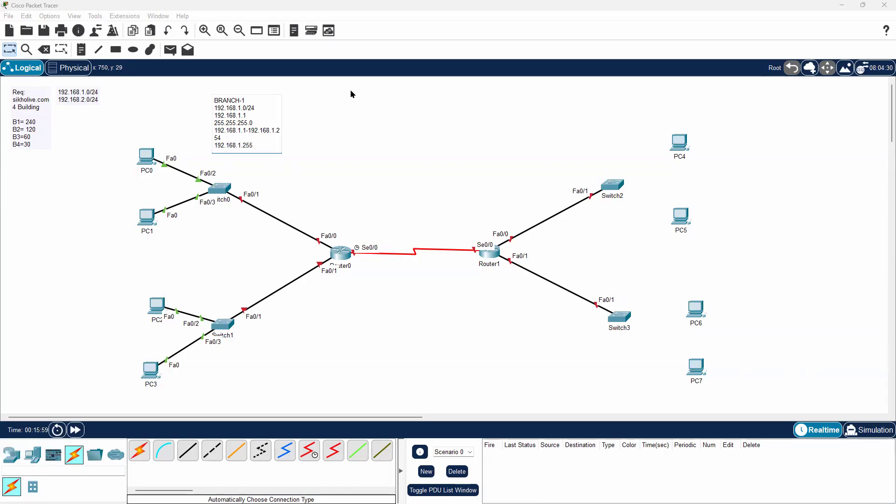
Label the BRANCH-1 note's lines Network Id, GW, mask, range and BR Id, and reposition the note slightly
{"action": "type", "text": " BR Id"}
{"action": "left_click", "coordinate": [260, 131]}
{"action": "left_click", "coordinate": [233, 137]}
{"action": "type", "text": "range "}
{"action": "type", "text": "sk"}
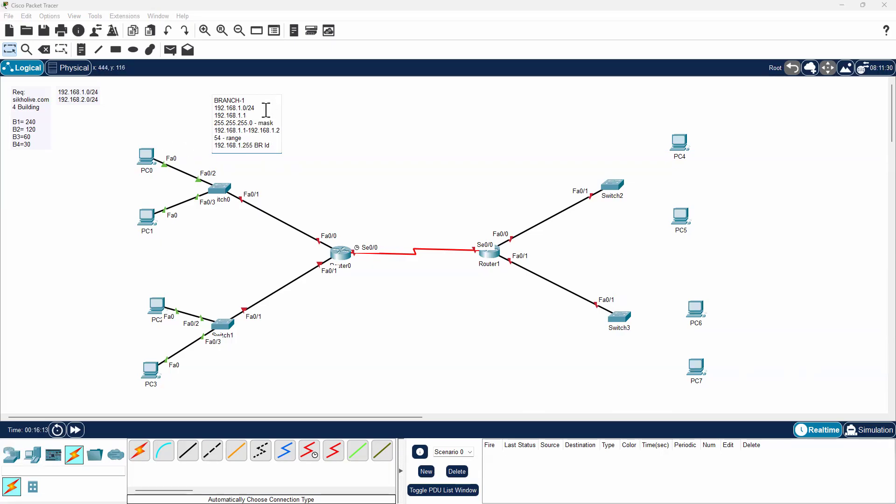
{"action": "type", "text": " - GW"}
{"action": "left_click", "coordinate": [269, 107]}
{"action": "type", "text": "Network Id"}
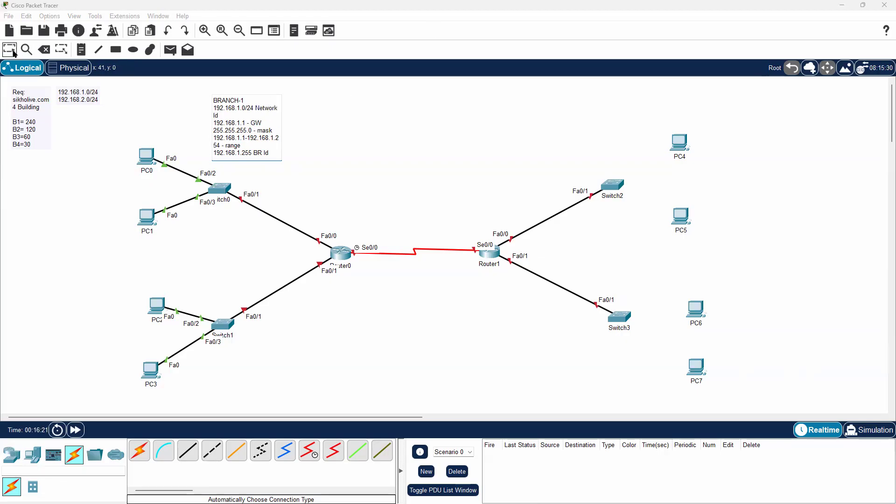
{"action": "left_click", "coordinate": [260, 138]}
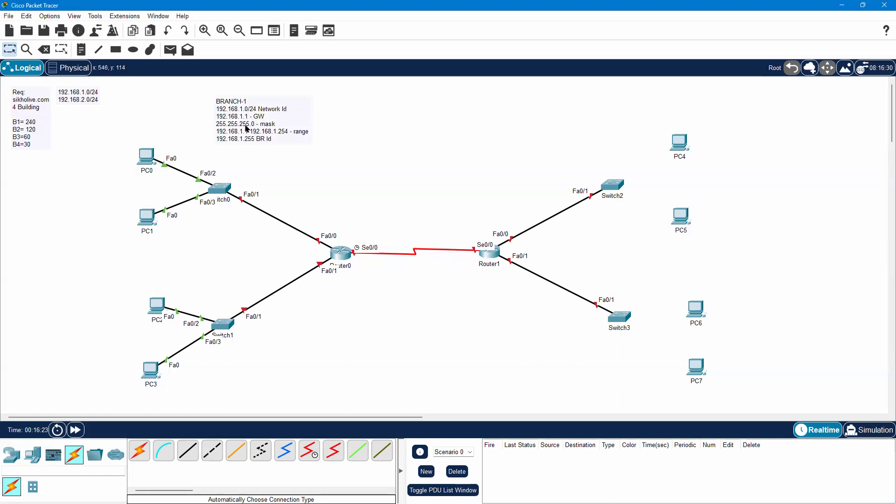
{"action": "left_click", "coordinate": [251, 136]}
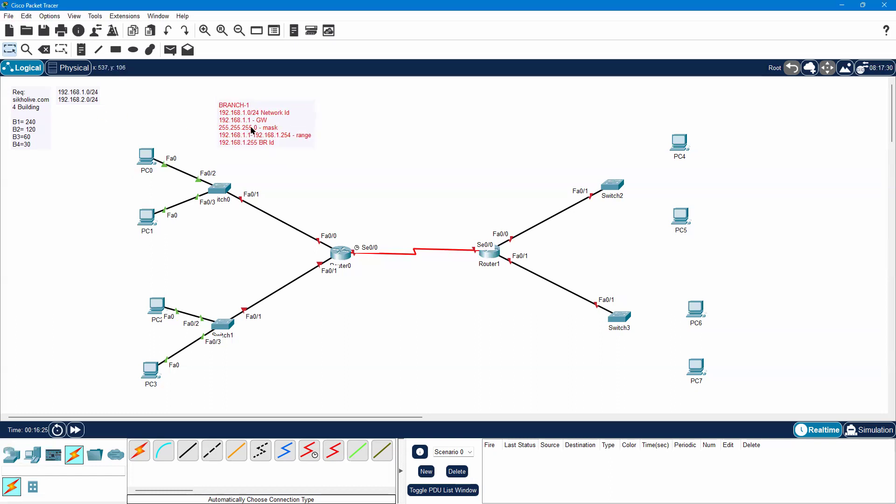
Place a note reading 192.168.1.2 beside PC0
{"action": "left_click", "coordinate": [80, 49]}
{"action": "left_click", "coordinate": [81, 150]}
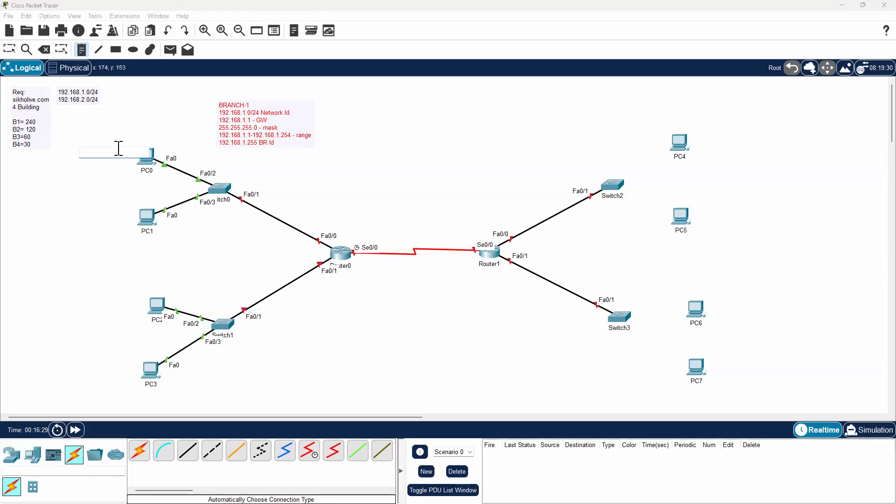
{"action": "type", "text": "192.168.1."}
{"action": "left_click", "coordinate": [9, 49]}
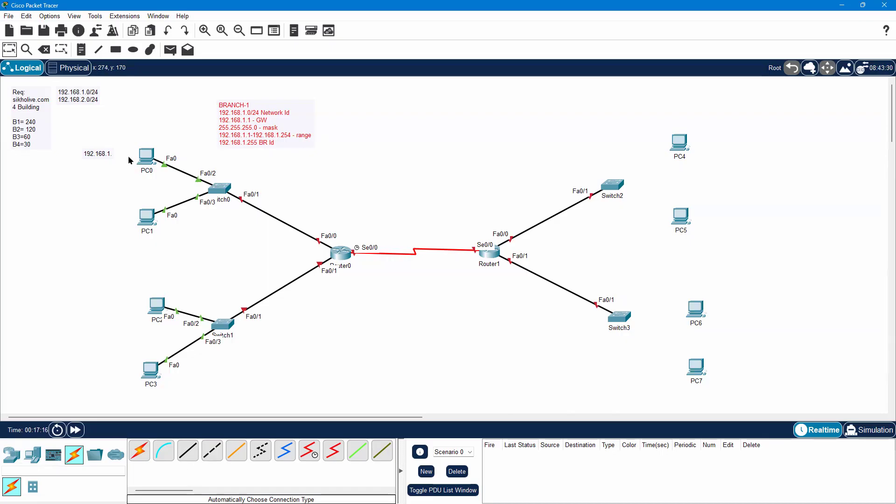
{"action": "left_click", "coordinate": [81, 50]}
{"action": "left_click", "coordinate": [9, 54]}
{"action": "double_click", "coordinate": [103, 155]}
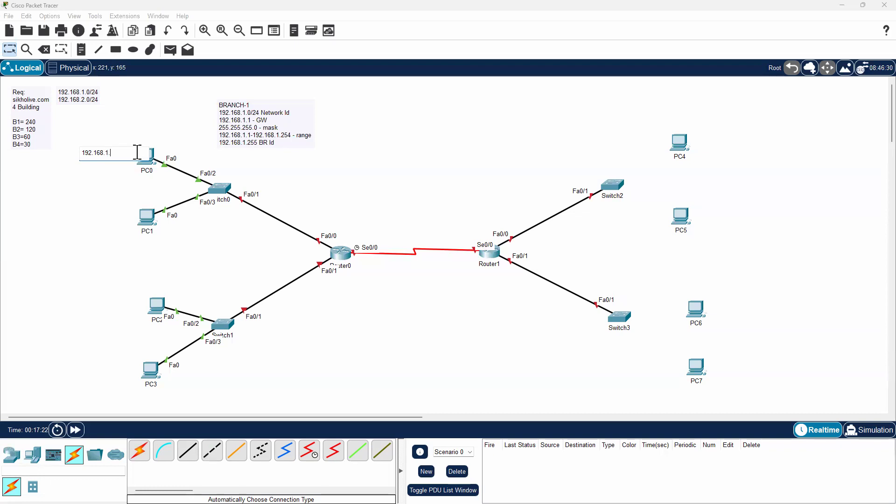
{"action": "left_click_drag", "start_coordinate": [286, 191], "coordinate": [326, 249]}
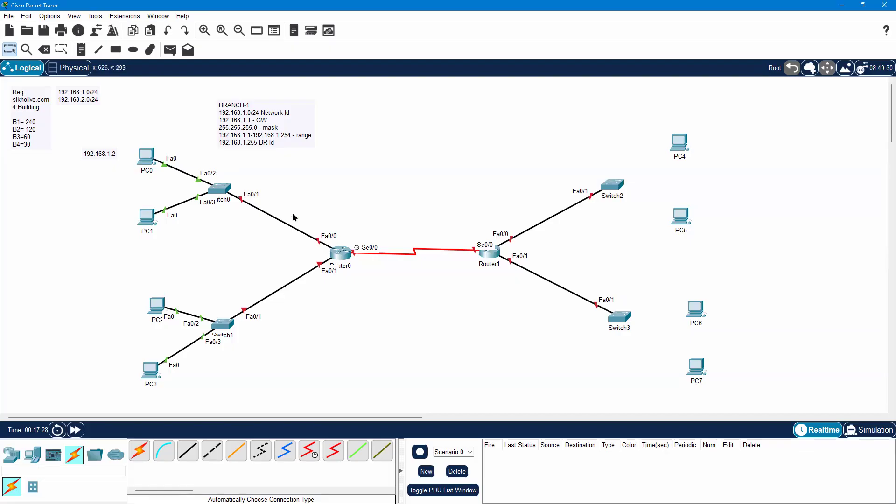
{"action": "left_click_drag", "start_coordinate": [75, 126], "coordinate": [209, 239]}
{"action": "left_click_drag", "start_coordinate": [288, 215], "coordinate": [326, 252]}
{"action": "left_click", "coordinate": [81, 50]}
{"action": "left_click", "coordinate": [9, 49]}
{"action": "left_click_drag", "start_coordinate": [297, 216], "coordinate": [339, 233]}
{"action": "left_click_drag", "start_coordinate": [253, 208], "coordinate": [338, 245]}
Place a 192.168.1.1/24 note on the Switch0–Router0 link and move the 192.168.1.2 note closer to PC0
{"action": "left_click", "coordinate": [81, 49]}
{"action": "left_click", "coordinate": [296, 219]}
{"action": "type", "text": "192.168.1.1/24"}
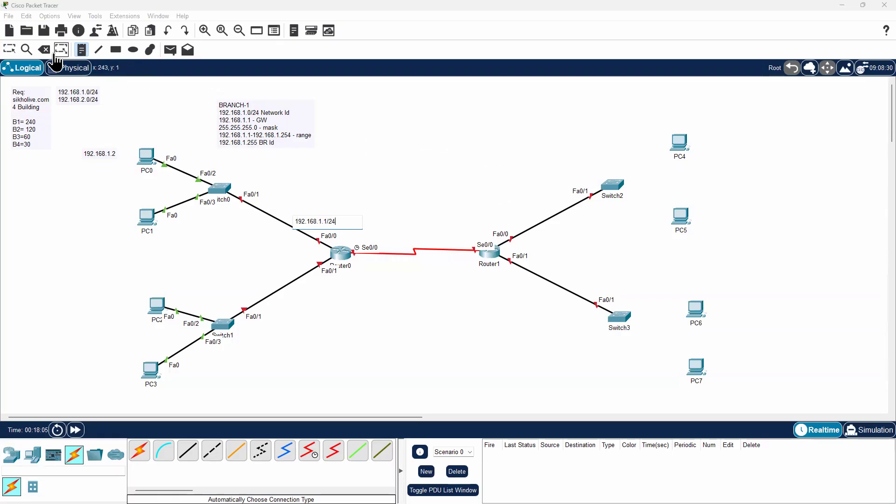
{"action": "left_click", "coordinate": [9, 49]}
{"action": "left_click_drag", "start_coordinate": [326, 219], "coordinate": [305, 217]}
{"action": "left_click_drag", "start_coordinate": [104, 155], "coordinate": [118, 153]}
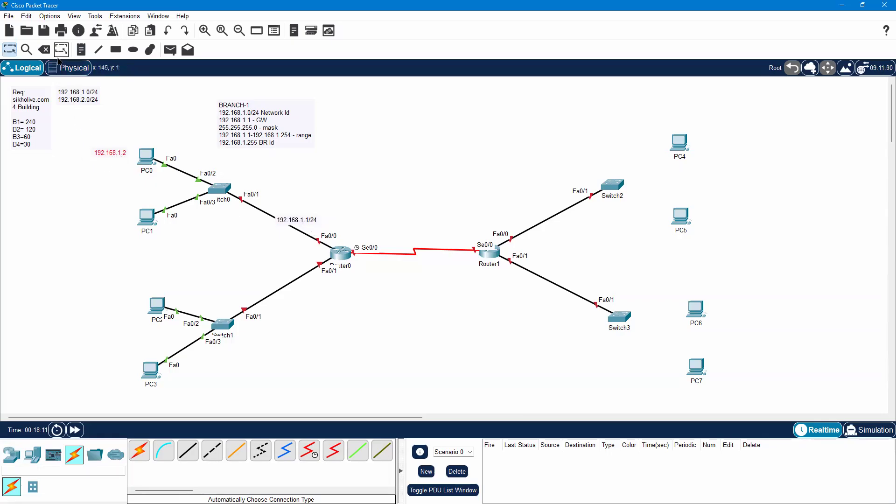
Place a note reading 192.168.1.241 beside PC1 and shift it slightly lower
{"action": "left_click", "coordinate": [81, 49]}
{"action": "left_click", "coordinate": [96, 210]}
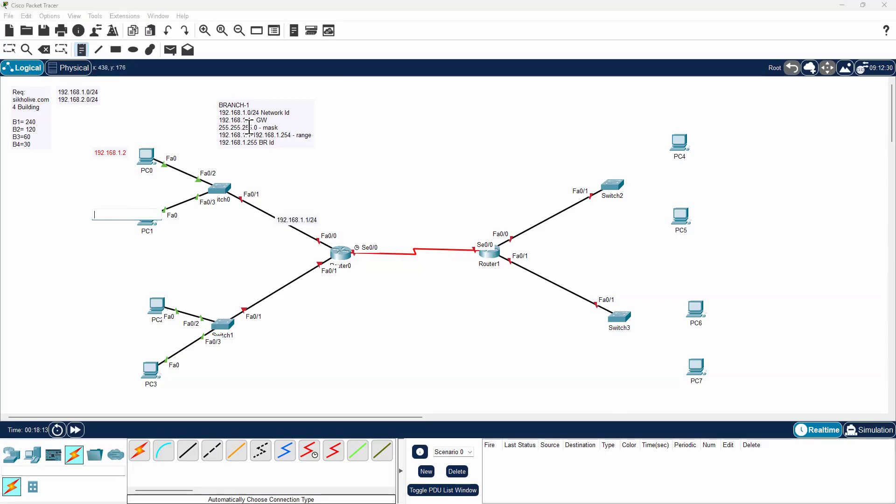
{"action": "type", "text": "192.168.1.241"}
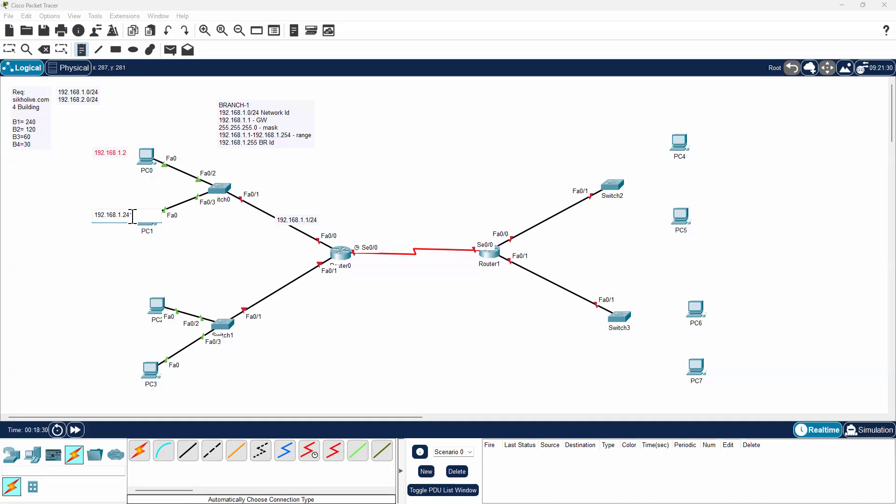
{"action": "left_click", "coordinate": [9, 49]}
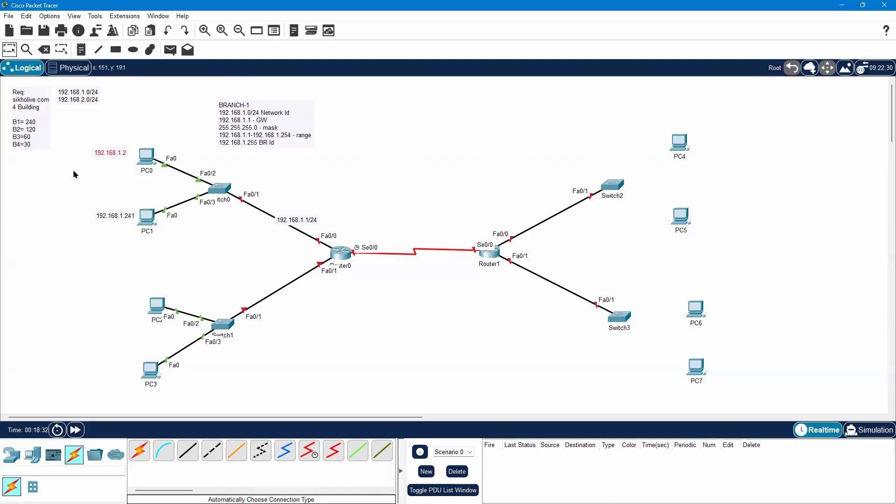
{"action": "left_click_drag", "start_coordinate": [126, 219], "coordinate": [123, 223]}
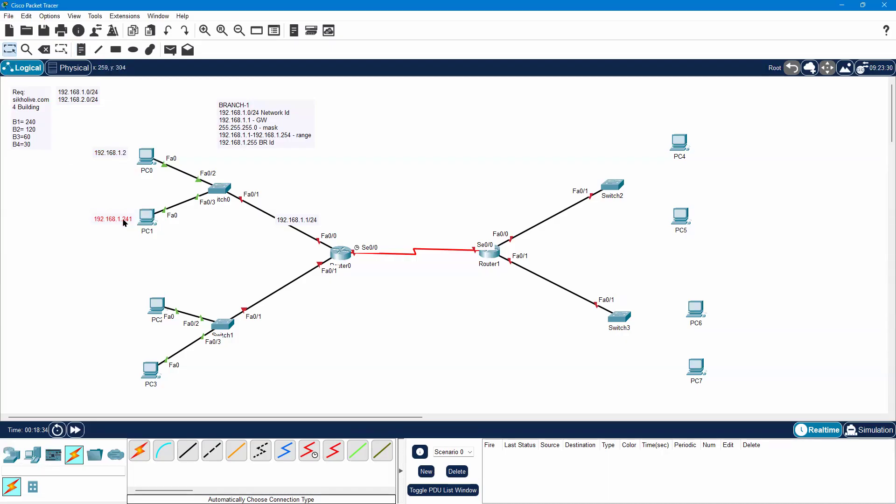
Change the note beside PC1 to 192.168.1.3 and fine-tune the positions of the PC0 and PC1 address notes
{"action": "double_click", "coordinate": [125, 222]}
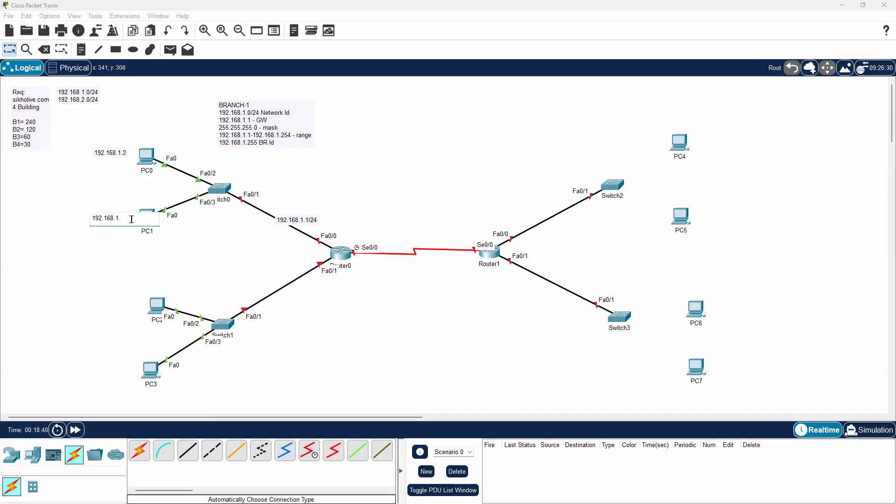
{"action": "left_click", "coordinate": [7, 51]}
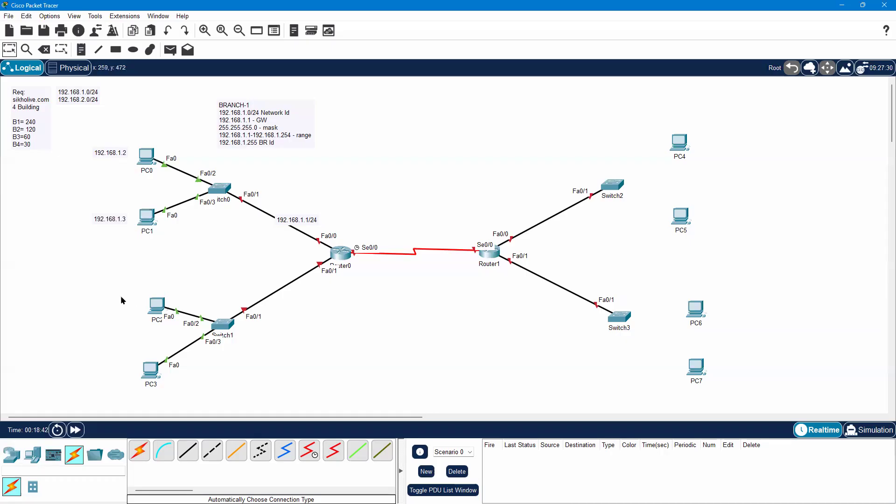
{"action": "left_click", "coordinate": [122, 217]}
{"action": "left_click_drag", "start_coordinate": [116, 154], "coordinate": [117, 156]}
{"action": "left_click", "coordinate": [83, 188]}
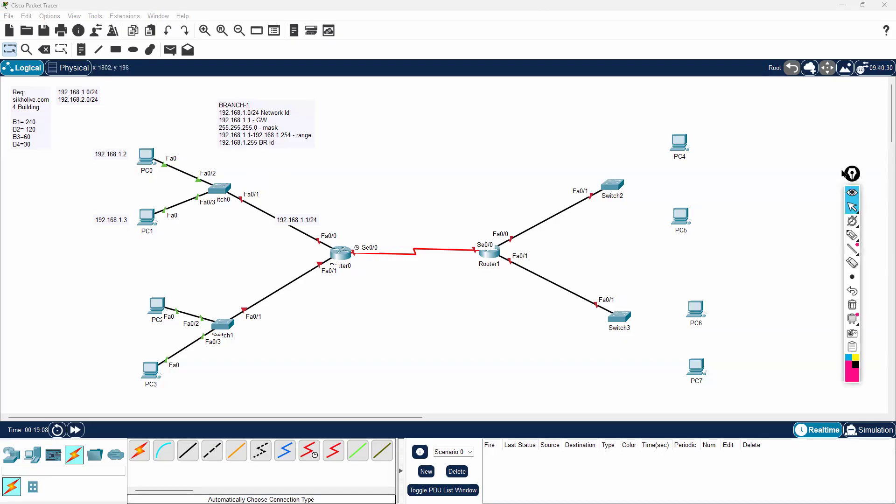
Handwrite the subtraction 256 minus 240 = 16 IP beside the BRANCH-1 note with the screen pen, and circle the 16
{"action": "left_click", "coordinate": [852, 235]}
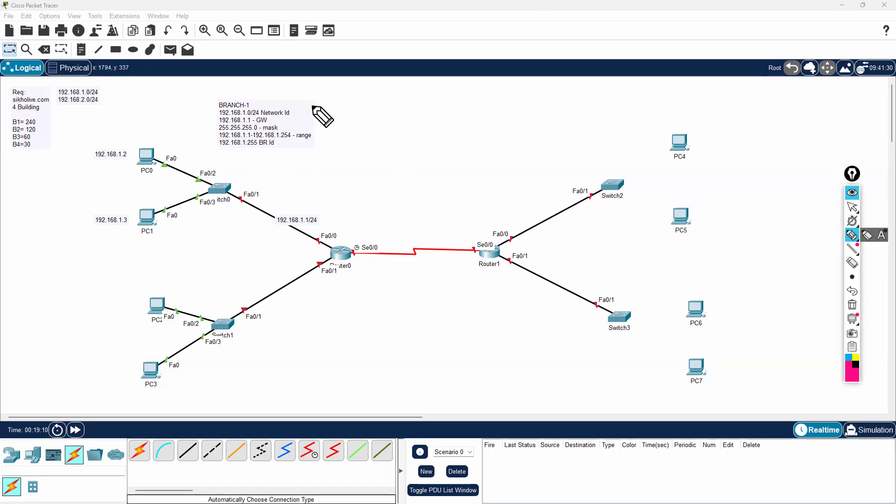
{"action": "mouse_move", "coordinate": [312, 106]}
{"action": "left_mouse_down"}
{"action": "mouse_move", "coordinate": [333, 119]}
{"action": "mouse_move", "coordinate": [384, 112]}
{"action": "left_mouse_up"}
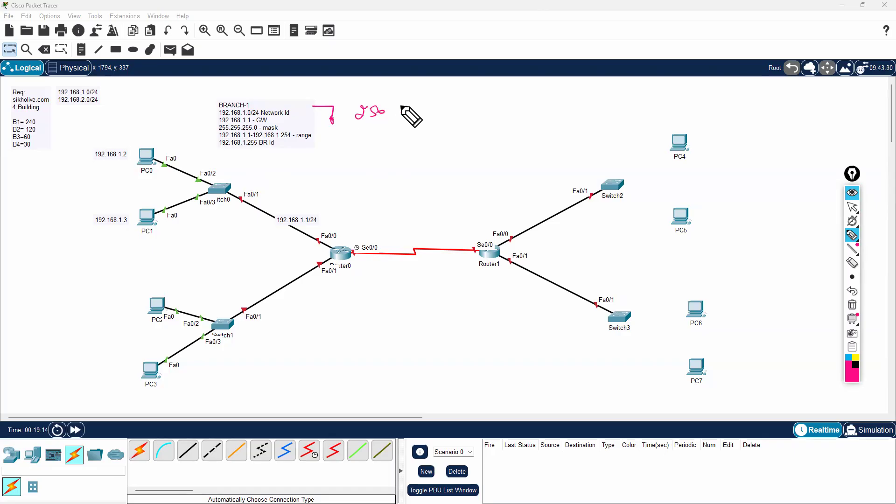
{"action": "left_click", "coordinate": [361, 127]}
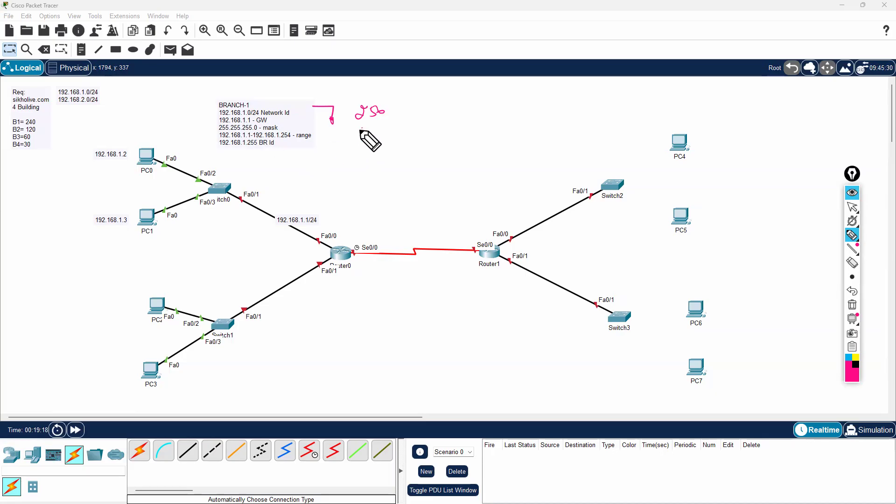
{"action": "mouse_move", "coordinate": [357, 128]}
{"action": "left_mouse_down"}
{"action": "mouse_move", "coordinate": [364, 139]}
{"action": "mouse_move", "coordinate": [381, 125]}
{"action": "mouse_move", "coordinate": [397, 138]}
{"action": "mouse_move", "coordinate": [367, 162]}
{"action": "mouse_move", "coordinate": [378, 159]}
{"action": "mouse_move", "coordinate": [368, 146]}
{"action": "mouse_move", "coordinate": [391, 155]}
{"action": "left_mouse_up"}
{"action": "left_click_drag", "start_coordinate": [385, 159], "coordinate": [399, 155]}
{"action": "left_click_drag", "start_coordinate": [403, 146], "coordinate": [407, 161]}
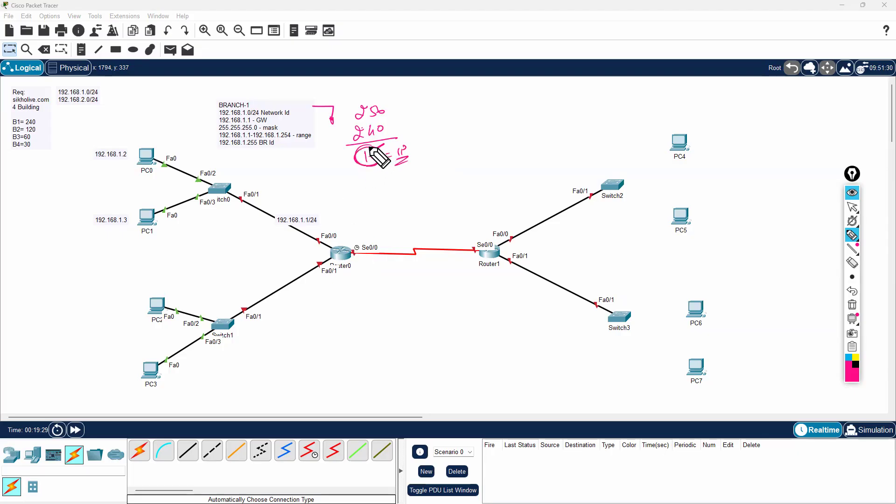
Sketch arrows linking the serial interfaces of Router0 and Router1, and clear all pen drawings from the screen
{"action": "mouse_move", "coordinate": [349, 247]}
{"action": "left_mouse_down"}
{"action": "mouse_move", "coordinate": [351, 231]}
{"action": "mouse_move", "coordinate": [471, 218]}
{"action": "mouse_move", "coordinate": [481, 239]}
{"action": "left_mouse_up"}
{"action": "left_click_drag", "start_coordinate": [354, 218], "coordinate": [361, 224]}
{"action": "left_click_drag", "start_coordinate": [471, 235], "coordinate": [477, 217]}
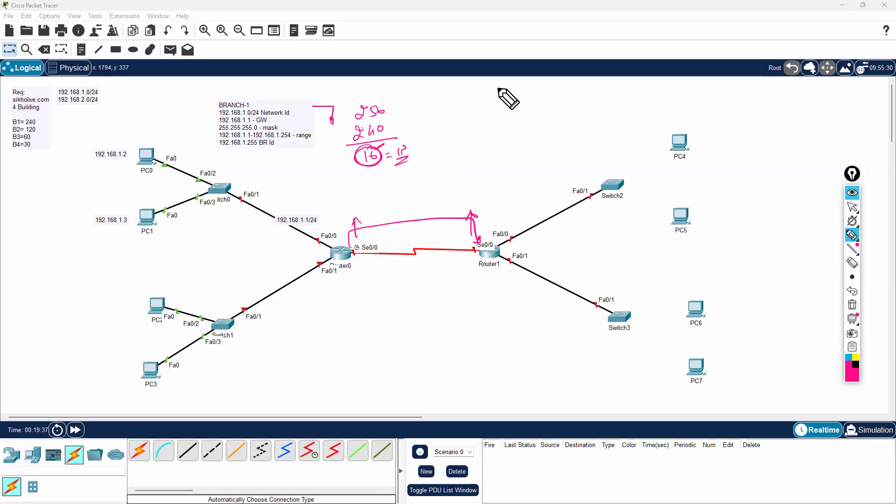
{"action": "left_click", "coordinate": [852, 305]}
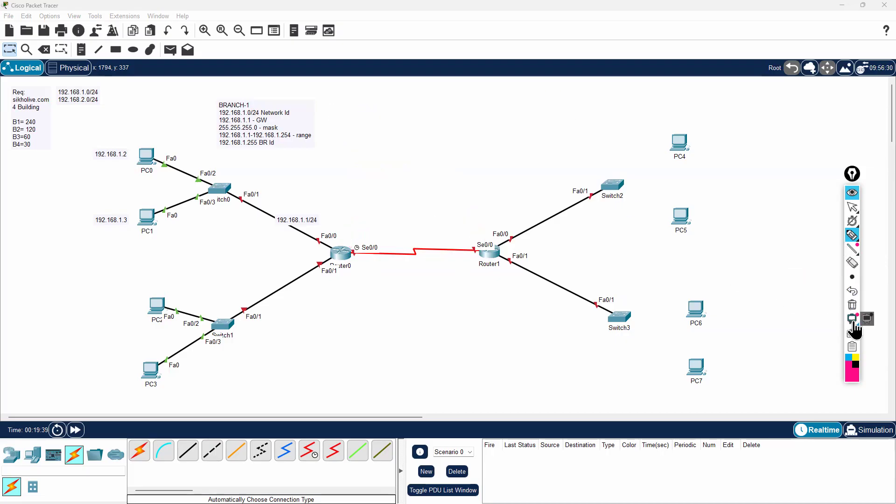
Switch from the screen pen back to the pointer and shift the BRANCH-1 note slightly lower
{"action": "left_click", "coordinate": [852, 207]}
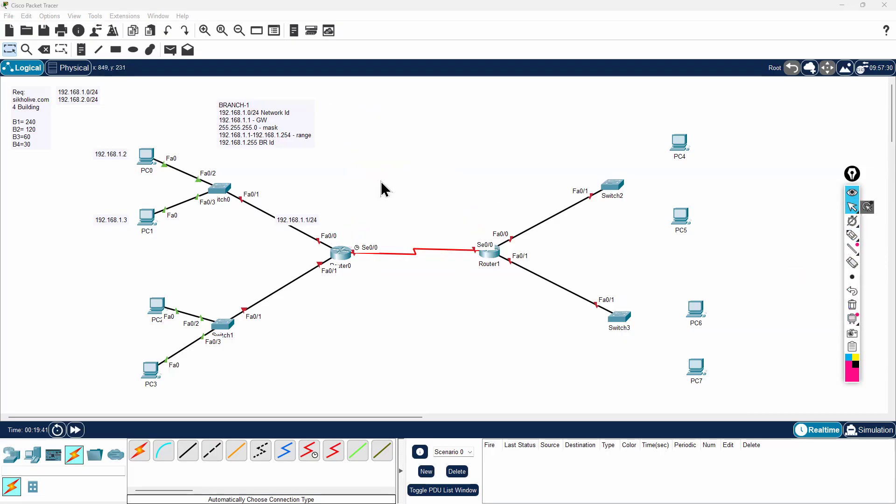
{"action": "left_click", "coordinate": [315, 181]}
{"action": "left_click_drag", "start_coordinate": [231, 109], "coordinate": [244, 135]}
{"action": "left_click", "coordinate": [368, 181]}
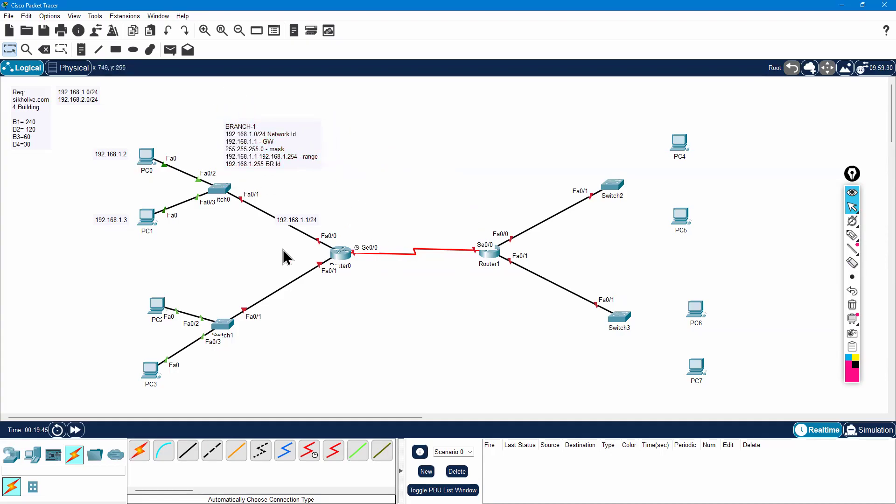
Place a note beside Switch1 reading BRNCH-2 with 192.168.2.0/24 on its second line
{"action": "left_click", "coordinate": [85, 50]}
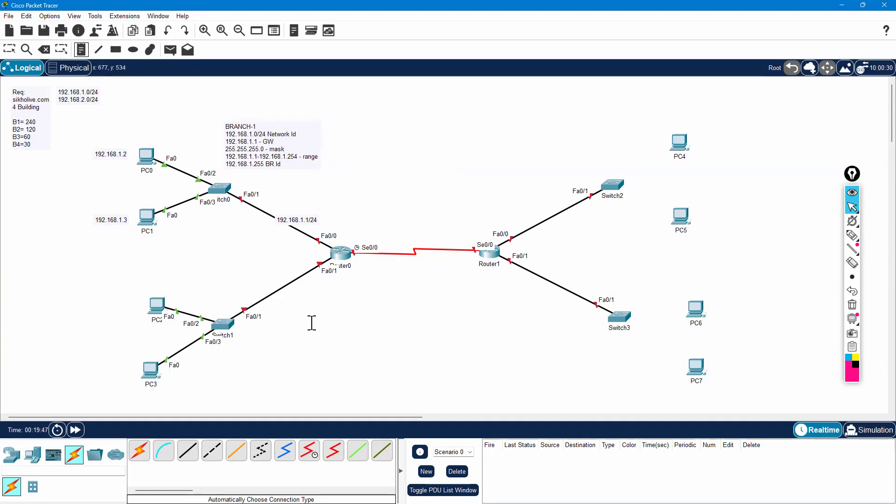
{"action": "left_click", "coordinate": [294, 310]}
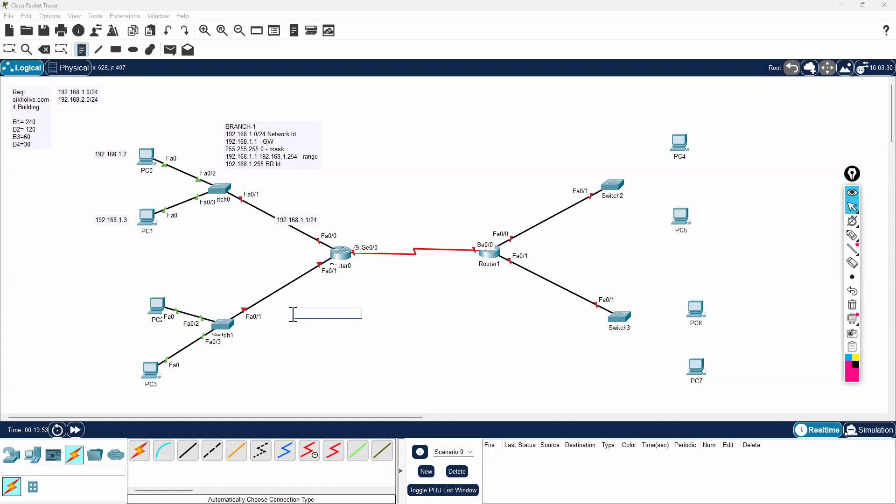
{"action": "left_click", "coordinate": [278, 314]}
{"action": "type", "text": "BRNCH-2"}
{"action": "key", "text": "Return"}
{"action": "type", "text": "192.168."}
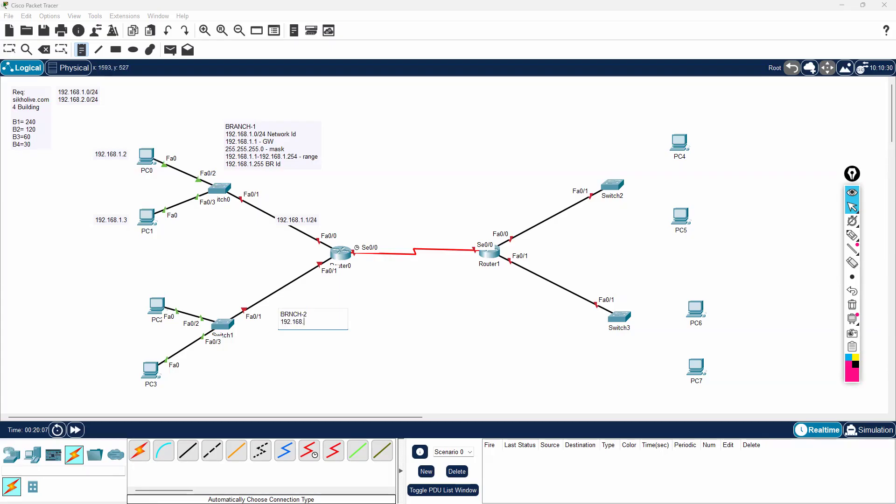
{"action": "type", "text": "2.0/24"}
Insert the line "total host 240" under the BRANCH-1 heading in its note
{"action": "left_click", "coordinate": [263, 126]}
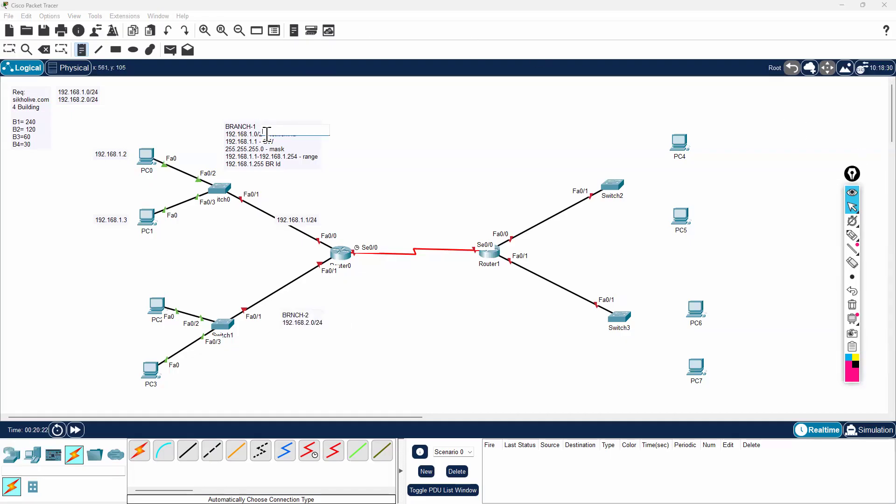
{"action": "key", "text": "Escape"}
{"action": "double_click", "coordinate": [259, 125]}
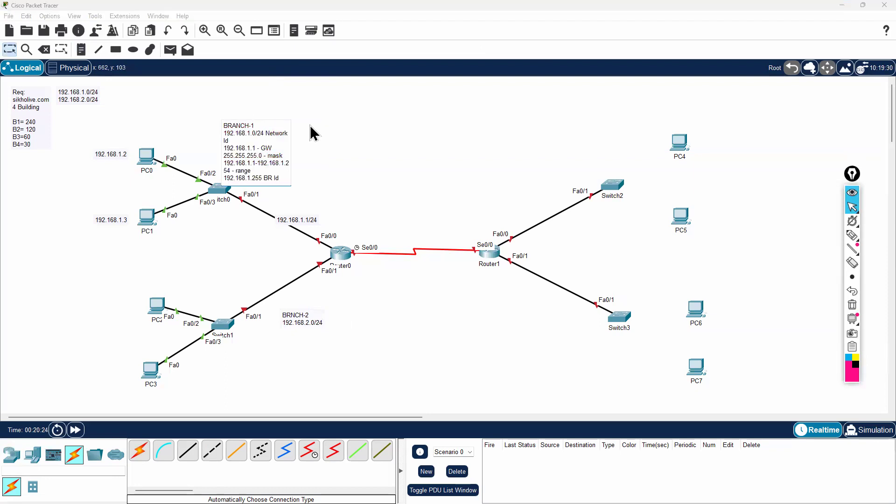
{"action": "key", "text": "Return"}
{"action": "type", "text": "total host  240"}
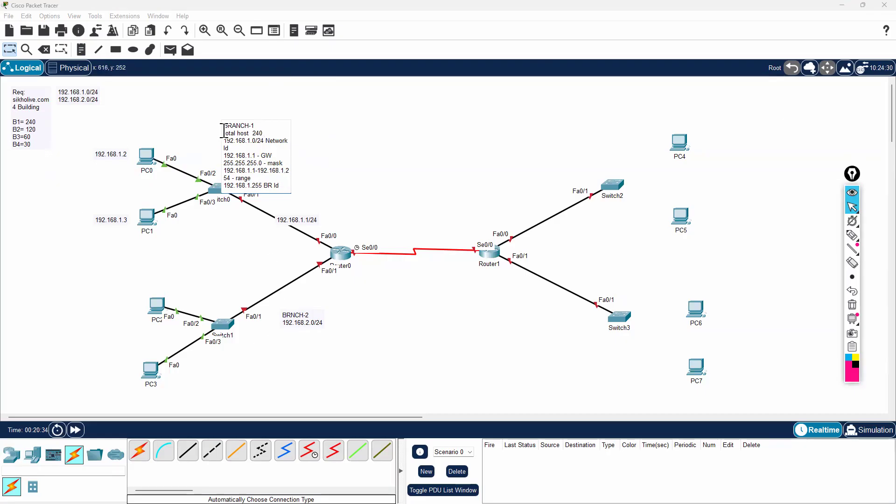
Change the network in the BRNCH-2 note to 192.168.2.0/25 and nudge the note closer to Switch1
{"action": "left_click", "coordinate": [329, 326]}
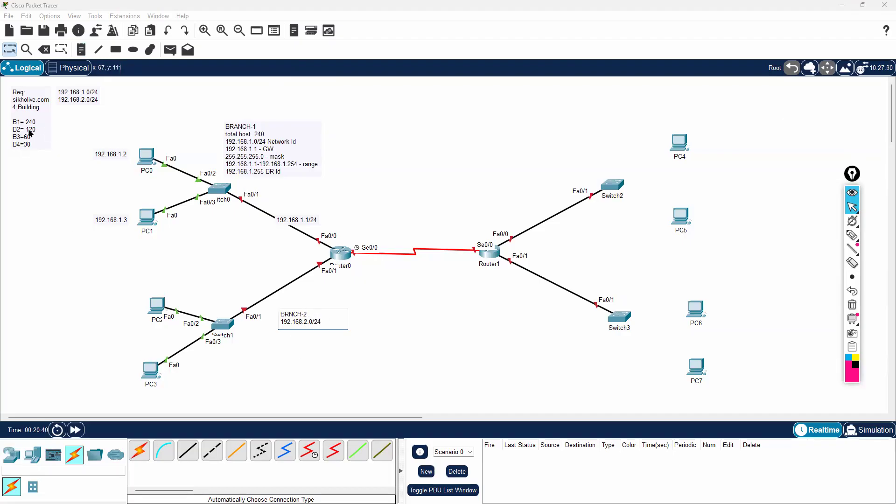
{"action": "left_click_drag", "start_coordinate": [329, 321], "coordinate": [266, 322]}
{"action": "left_click", "coordinate": [325, 324]}
{"action": "key", "text": "BackSpace"}
{"action": "type", "text": "5"}
{"action": "left_click", "coordinate": [401, 158]}
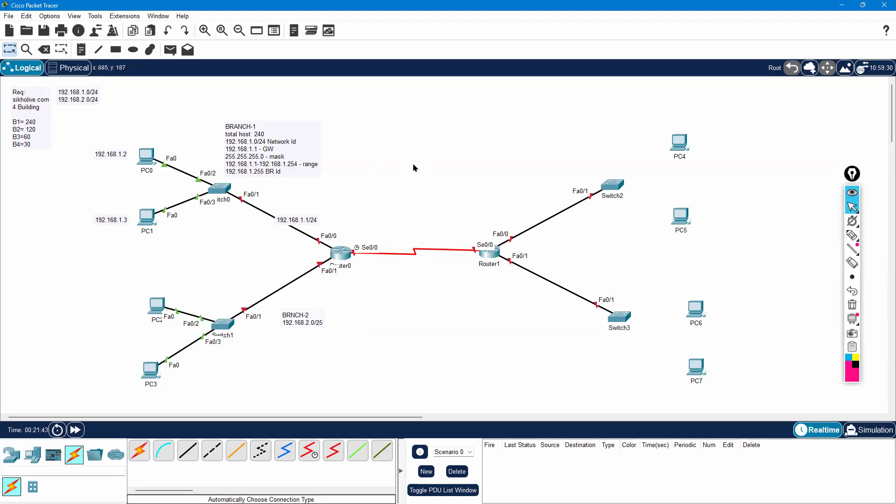
{"action": "left_click_drag", "start_coordinate": [293, 323], "coordinate": [280, 317]}
{"action": "left_click", "coordinate": [292, 345]}
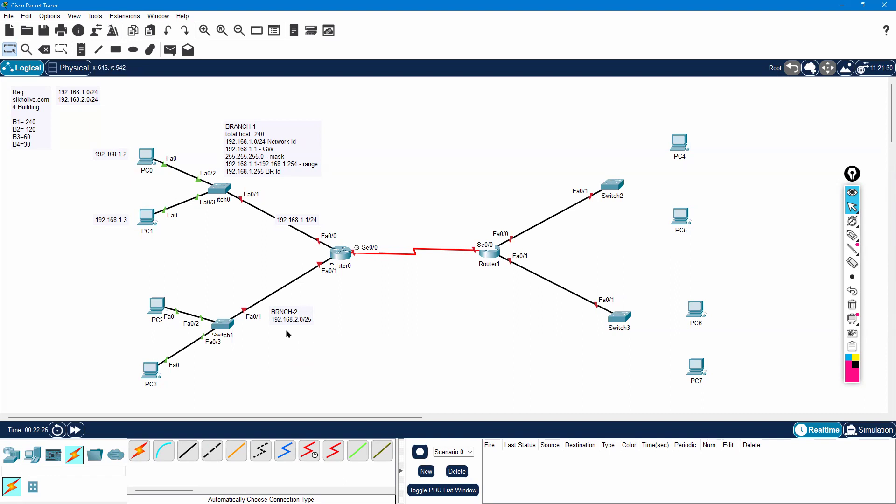
Add the subnet mask 255.255.255.128 as a new line in the BRNCH-2 note
{"action": "left_click", "coordinate": [301, 321]}
{"action": "double_click", "coordinate": [301, 320]}
{"action": "key", "text": "Return"}
{"action": "type", "text": "ne"}
{"action": "key", "text": "BackSpace"}
{"action": "key", "text": "BackSpace"}
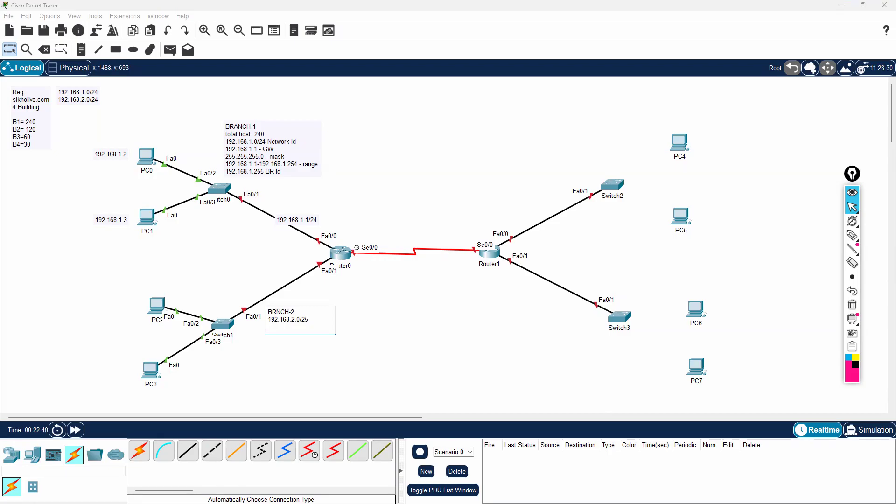
{"action": "type", "text": "55.255.255.128"}
{"action": "key", "text": "Return"}
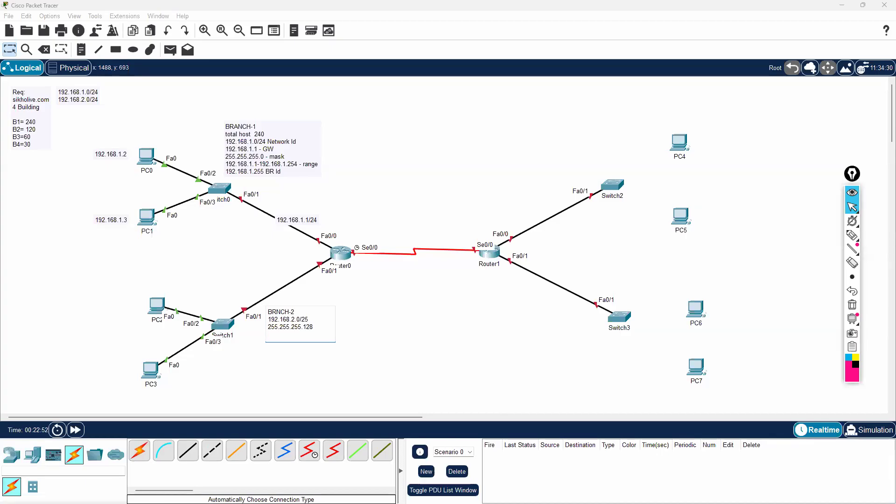
Add the gateway line 192.168.2.1 - gw and the addresses 192.168.2.1 - 192.168.2.126 to the BRNCH-2 note
{"action": "type", "text": "192.168.2.1 - gw"}
{"action": "key", "text": "Return"}
{"action": "type", "text": "192.168"}
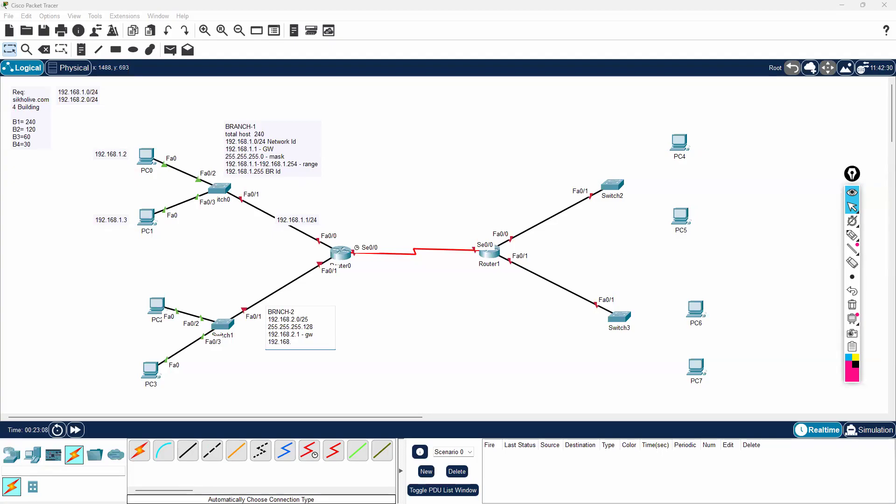
{"action": "type", "text": ".2.1 - 192.168.2"}
{"action": "type", "text": ".126"}
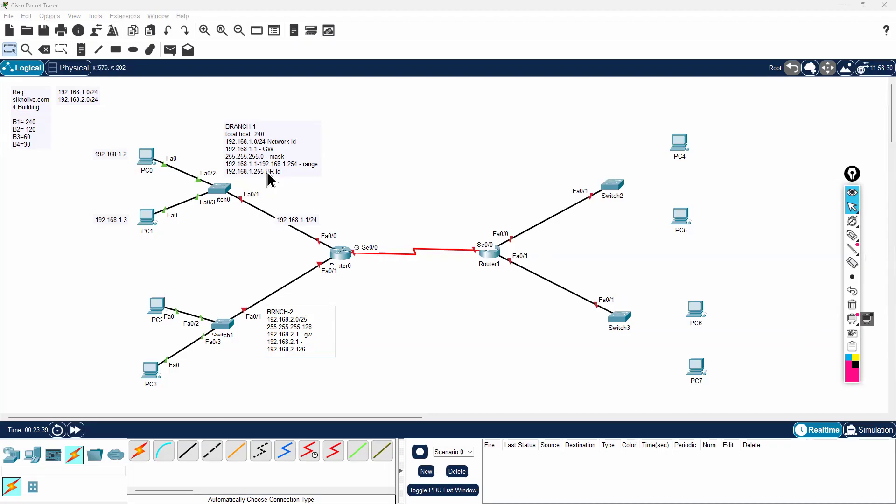
Label the 192.168.2.1 - 192.168.2.126 line as Range and add 192.168.2.127 below it in the BRNCH-2 note
{"action": "left_click", "coordinate": [326, 343]}
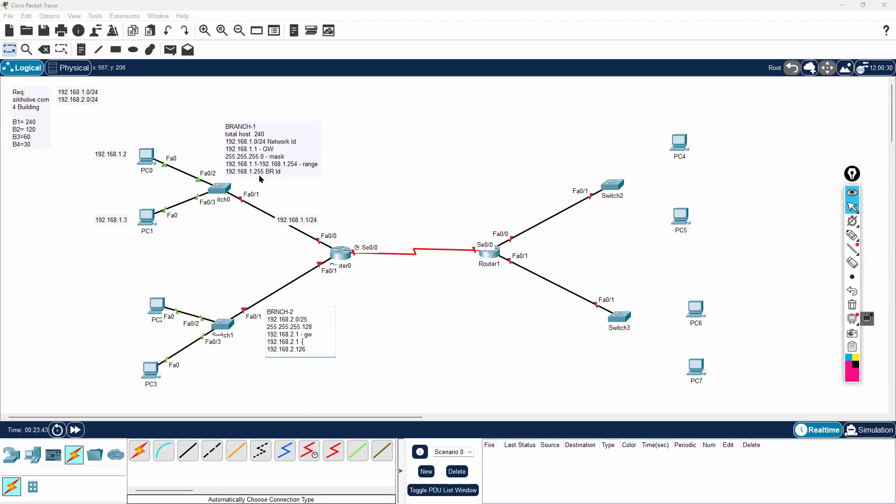
{"action": "left_click", "coordinate": [314, 347]}
{"action": "left_click_drag", "start_coordinate": [315, 335], "coordinate": [267, 335]}
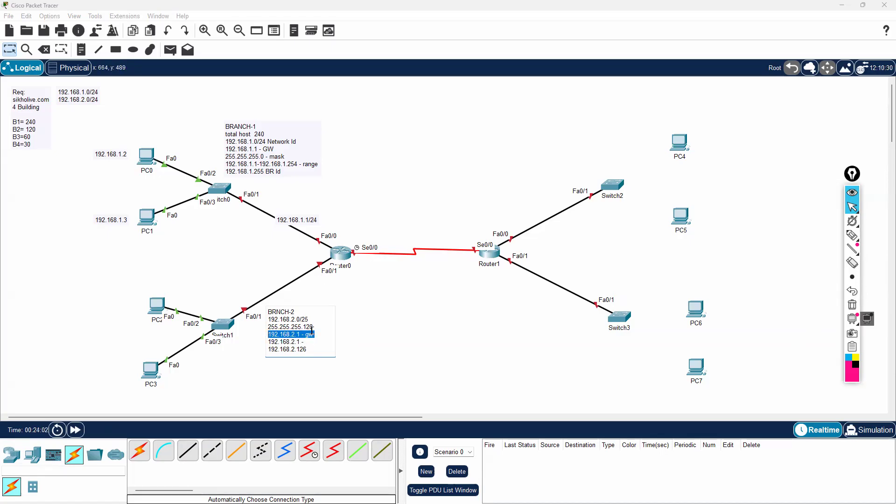
{"action": "left_click", "coordinate": [312, 350]}
{"action": "key", "text": "Return"}
{"action": "key", "text": "BackSpace"}
{"action": "type", "text": "Range"}
{"action": "key", "text": "Return"}
{"action": "type", "text": "192.168"}
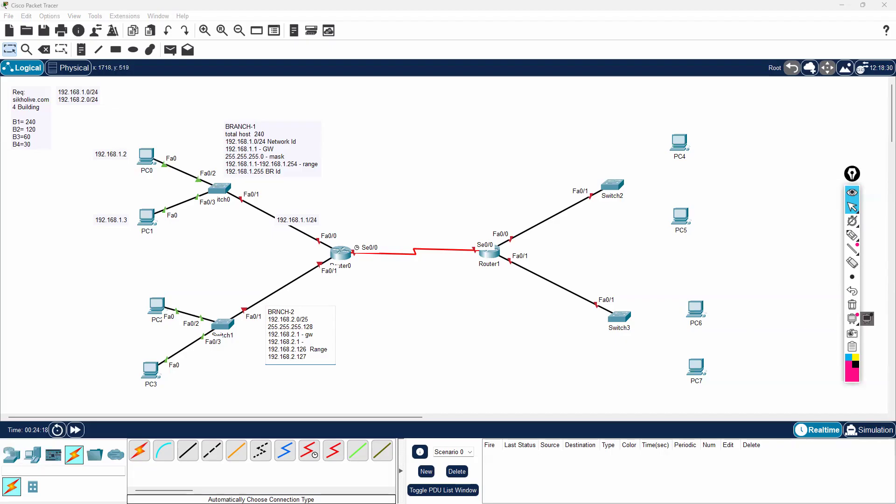
{"action": "type", "text": ".2.127"}
{"action": "key", "text": "Return"}
Move the BRNCH-2 note slightly lower and to the left, beside Switch1
{"action": "left_click", "coordinate": [8, 48]}
{"action": "left_click", "coordinate": [313, 338]}
{"action": "left_click_drag", "start_coordinate": [313, 345], "coordinate": [308, 349]}
Place a note reading 192.168.2.1/25 near Router0's Fa0/1 interface and shift it clear of the port label
{"action": "left_click", "coordinate": [82, 49]}
{"action": "left_click", "coordinate": [282, 270]}
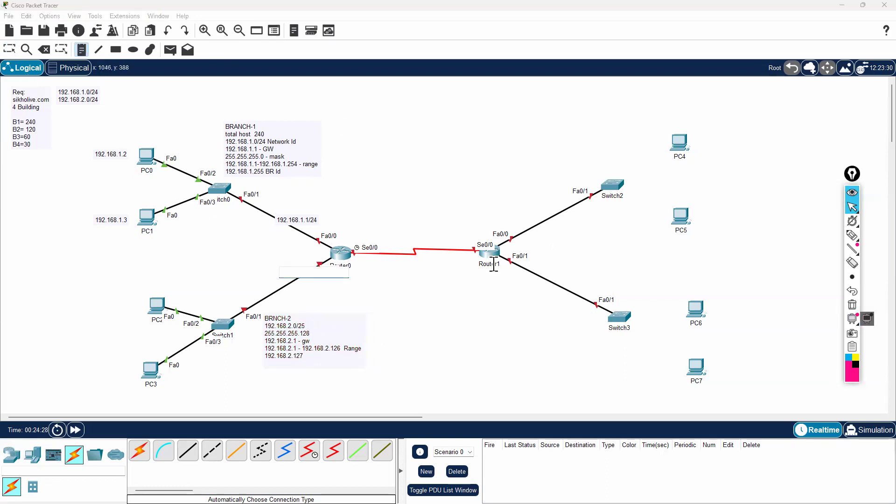
{"action": "type", "text": "192.168.2"}
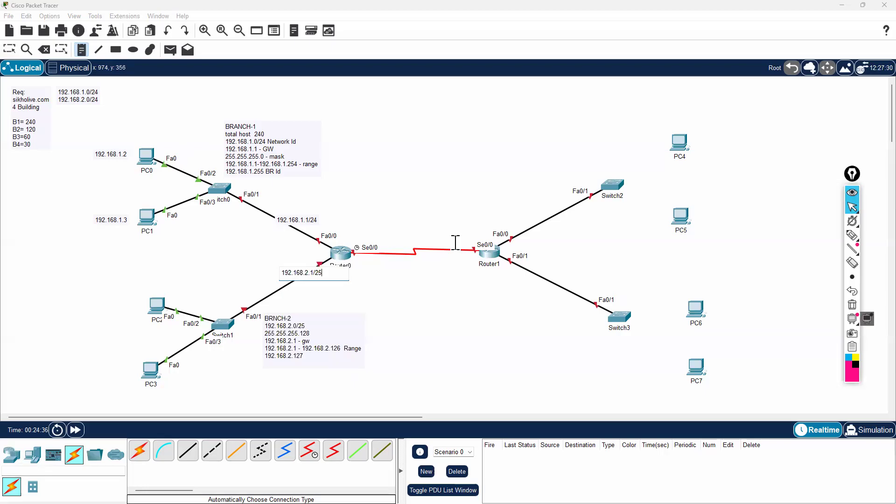
{"action": "type", "text": ".1/25"}
{"action": "left_click", "coordinate": [9, 49]}
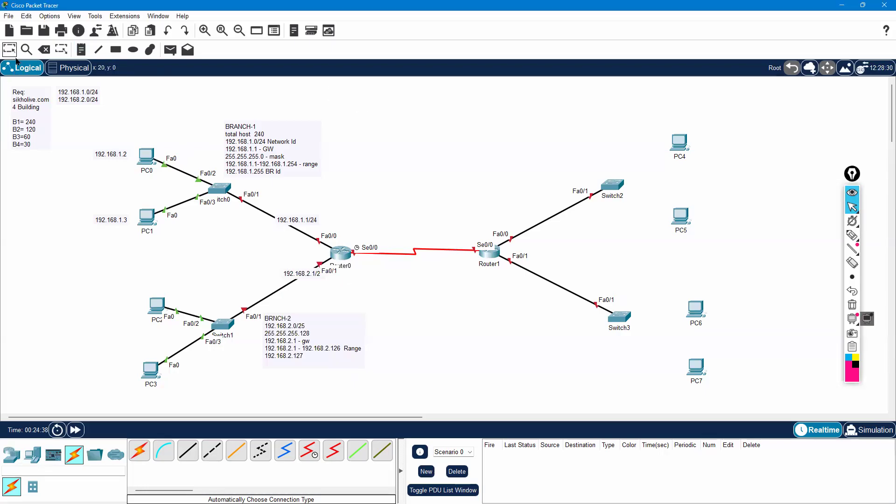
{"action": "mouse_move", "coordinate": [301, 273]}
{"action": "left_mouse_down"}
{"action": "mouse_move", "coordinate": [285, 273]}
{"action": "mouse_move", "coordinate": [287, 280]}
{"action": "left_mouse_up"}
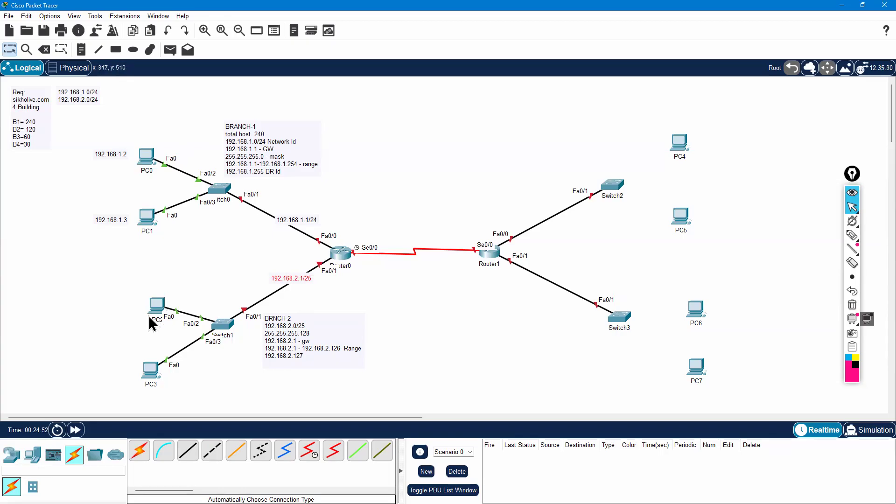
{"action": "mouse_move", "coordinate": [149, 323]}
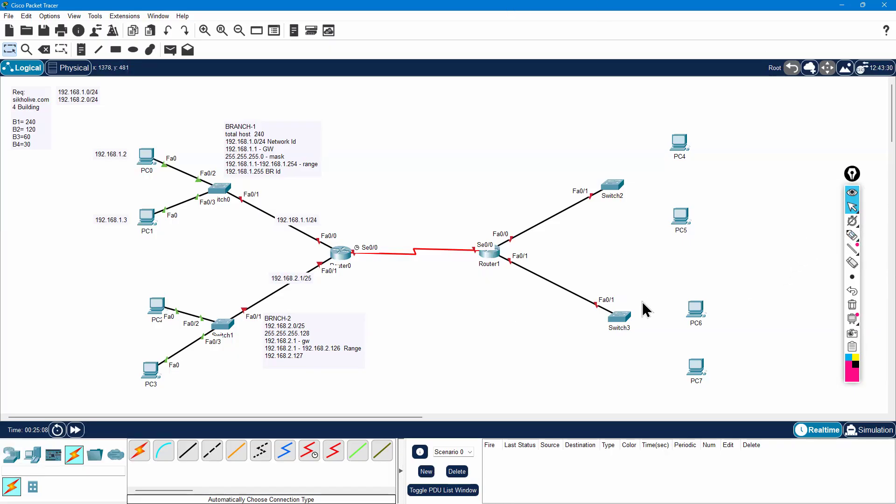
Handwrite 256 over 120 with a rule beneath using the screen pen, circle the BRNCH-2 note and underline B2= 120
{"action": "left_click", "coordinate": [852, 234]}
{"action": "mouse_move", "coordinate": [321, 321]}
{"action": "left_mouse_down"}
{"action": "mouse_move", "coordinate": [352, 295]}
{"action": "mouse_move", "coordinate": [314, 309]}
{"action": "left_mouse_up"}
{"action": "left_click_drag", "start_coordinate": [345, 295], "coordinate": [356, 306]}
{"action": "left_click_drag", "start_coordinate": [358, 294], "coordinate": [369, 299]}
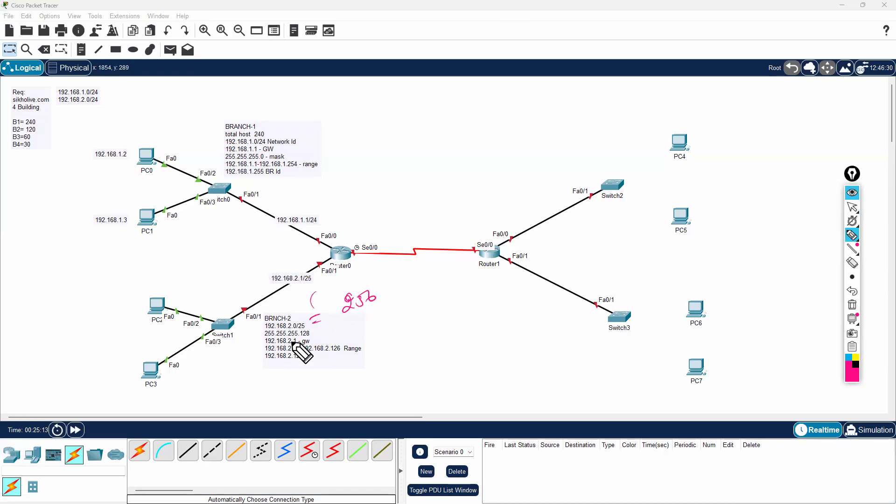
{"action": "left_click_drag", "start_coordinate": [257, 317], "coordinate": [312, 319]}
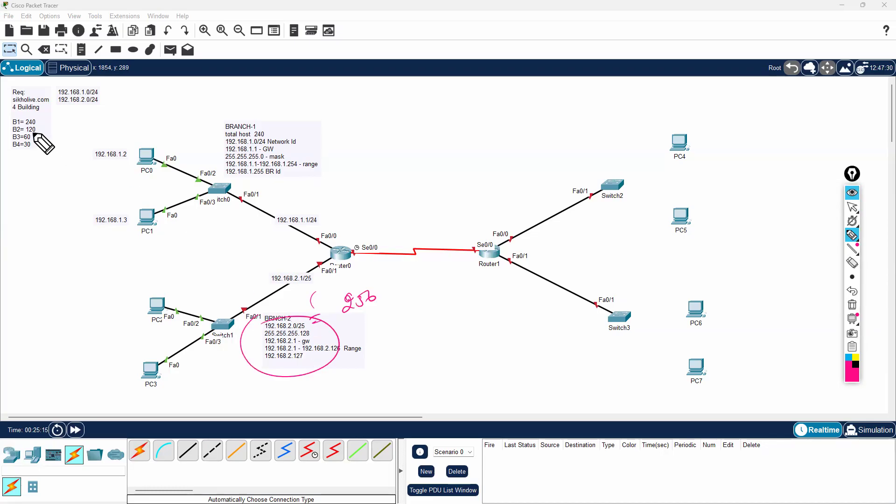
{"action": "left_click_drag", "start_coordinate": [38, 132], "coordinate": [44, 130]}
{"action": "mouse_move", "coordinate": [355, 314]}
{"action": "left_mouse_down"}
{"action": "mouse_move", "coordinate": [352, 328]}
{"action": "mouse_move", "coordinate": [373, 311]}
{"action": "left_mouse_up"}
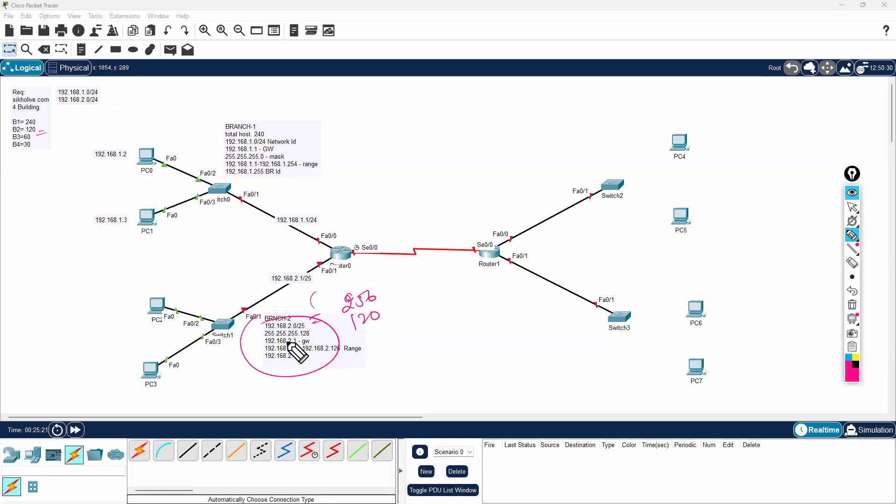
{"action": "left_click_drag", "start_coordinate": [352, 341], "coordinate": [397, 316]}
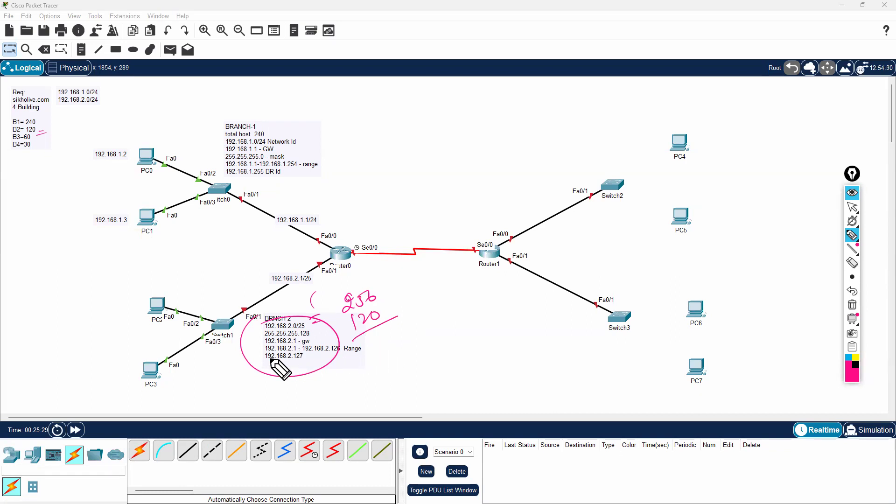
Mark the last line of the BRNCH-2 note with the pen and underline the ending 126 and 127 addresses
{"action": "left_click_drag", "start_coordinate": [246, 361], "coordinate": [252, 353]}
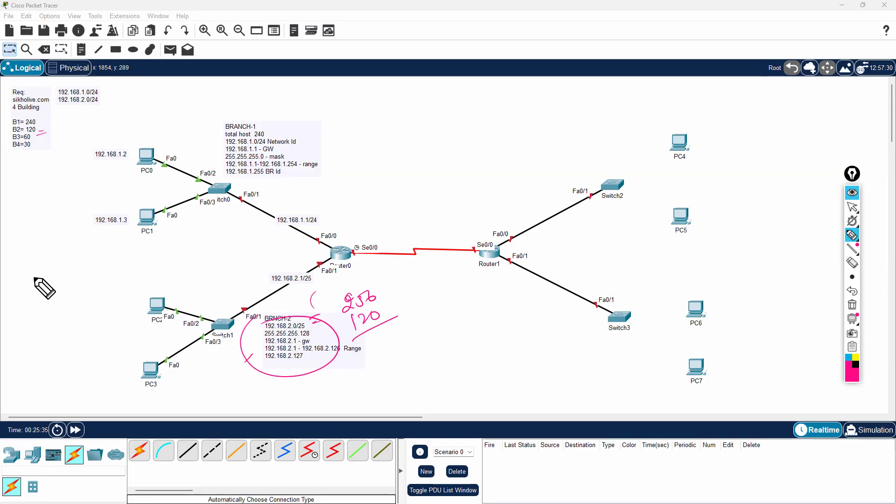
{"action": "left_click_drag", "start_coordinate": [34, 284], "coordinate": [35, 289]}
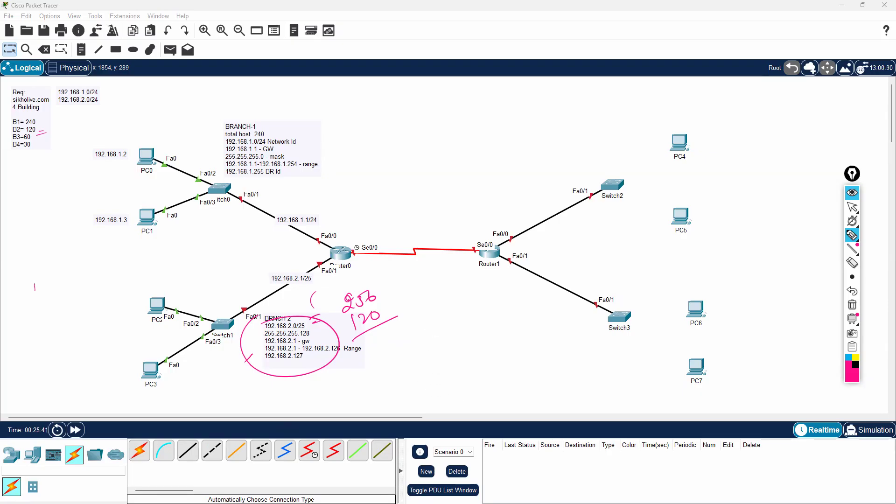
{"action": "left_click_drag", "start_coordinate": [312, 297], "coordinate": [323, 302]}
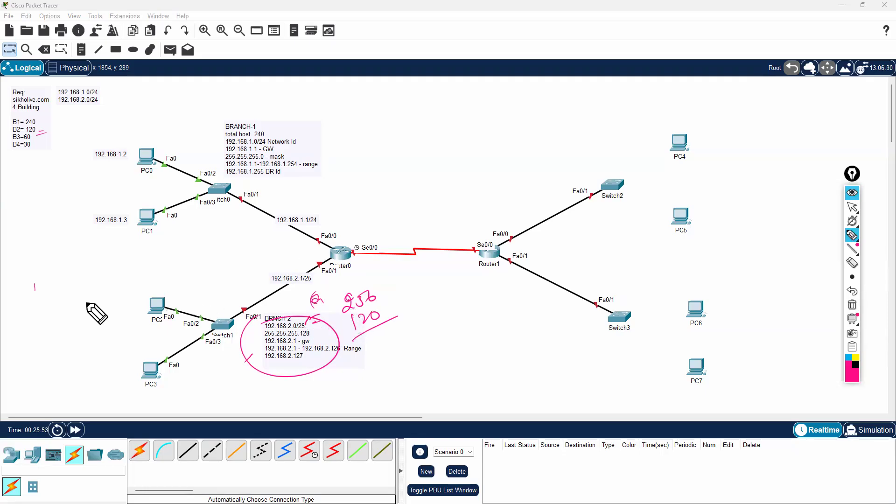
{"action": "left_click_drag", "start_coordinate": [336, 352], "coordinate": [303, 361]}
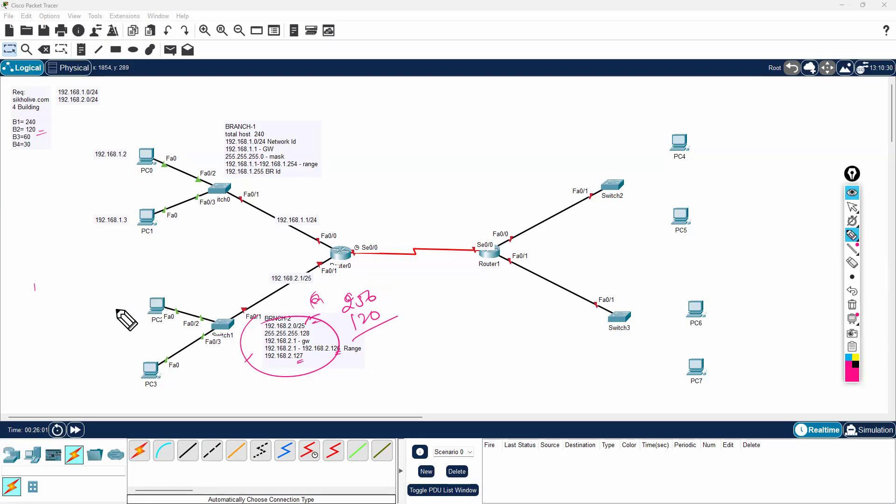
Handwrite the subtraction 256 minus 128 = 128 in the empty area beside PC2 and underline the result
{"action": "left_click_drag", "start_coordinate": [46, 272], "coordinate": [46, 280]}
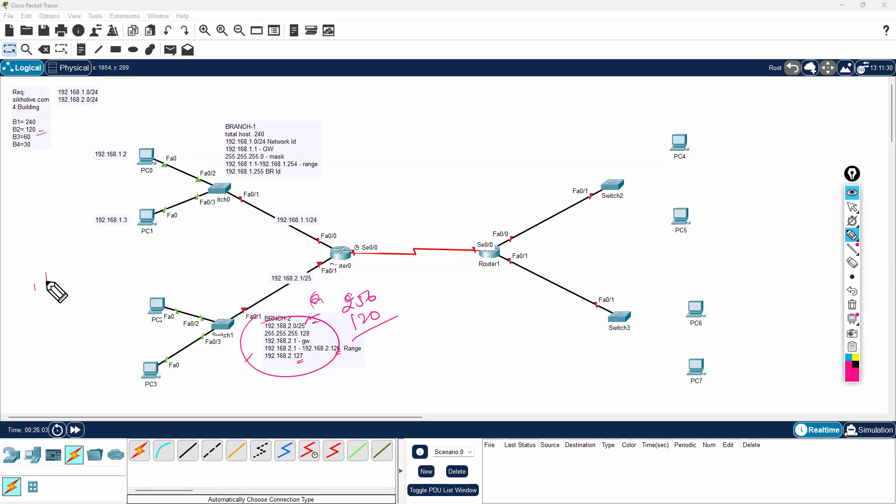
{"action": "left_click_drag", "start_coordinate": [54, 274], "coordinate": [58, 283]}
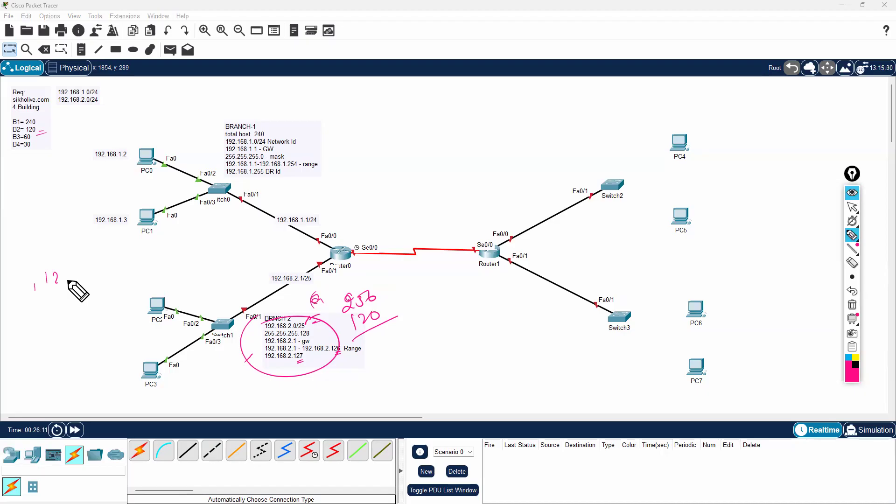
{"action": "mouse_move", "coordinate": [69, 289]}
{"action": "left_mouse_down"}
{"action": "mouse_move", "coordinate": [70, 299]}
{"action": "mouse_move", "coordinate": [82, 288]}
{"action": "mouse_move", "coordinate": [70, 313]}
{"action": "mouse_move", "coordinate": [64, 282]}
{"action": "left_mouse_up"}
{"action": "left_click_drag", "start_coordinate": [66, 273], "coordinate": [74, 274]}
{"action": "mouse_move", "coordinate": [60, 320]}
{"action": "left_mouse_down"}
{"action": "mouse_move", "coordinate": [108, 287]}
{"action": "mouse_move", "coordinate": [82, 318]}
{"action": "mouse_move", "coordinate": [91, 314]}
{"action": "left_mouse_up"}
{"action": "left_click_drag", "start_coordinate": [96, 305], "coordinate": [95, 314]}
{"action": "left_click_drag", "start_coordinate": [87, 321], "coordinate": [96, 316]}
Handwrite = 128 beside the 256 over 120 sum, circle it, and draw an arrow next to B3=60
{"action": "left_click_drag", "start_coordinate": [382, 333], "coordinate": [388, 330]}
{"action": "left_click_drag", "start_coordinate": [380, 337], "coordinate": [409, 333]}
{"action": "left_click_drag", "start_coordinate": [410, 313], "coordinate": [420, 320]}
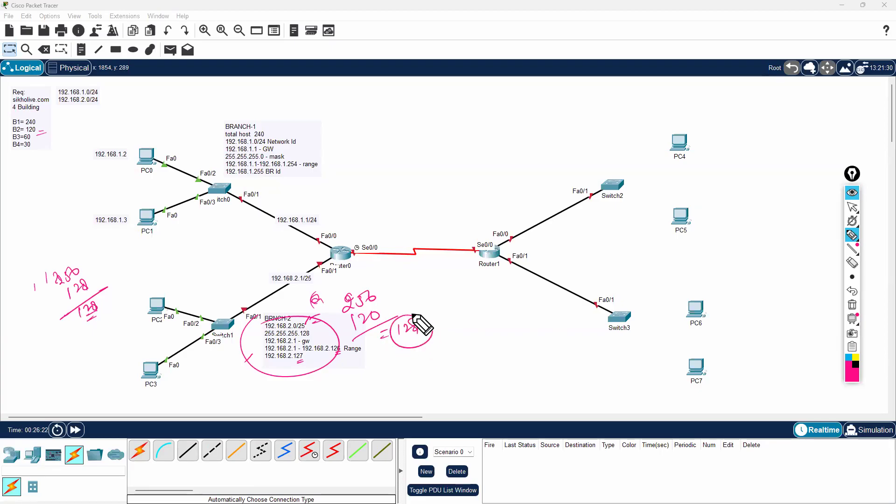
{"action": "left_click_drag", "start_coordinate": [33, 141], "coordinate": [46, 141]}
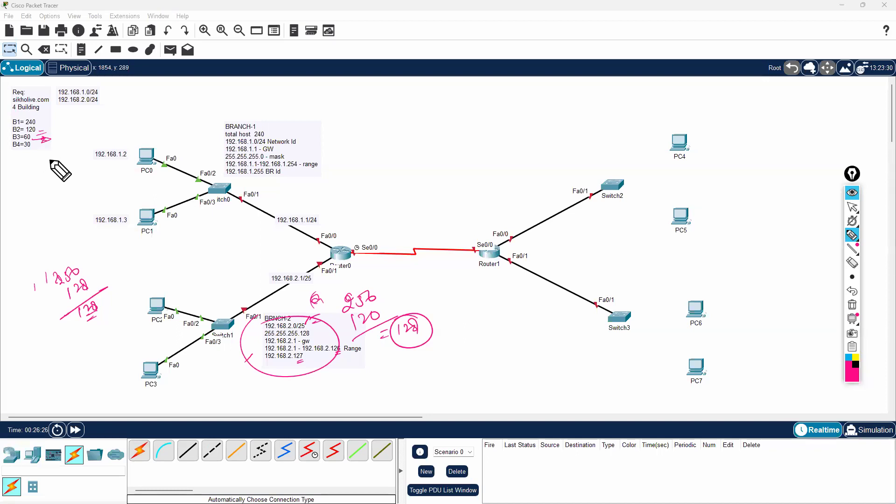
Handwrite = 60 beside the circled 128 with the screen pen and circle the 60
{"action": "left_click_drag", "start_coordinate": [427, 333], "coordinate": [443, 320]}
{"action": "left_click_drag", "start_coordinate": [451, 316], "coordinate": [435, 313]}
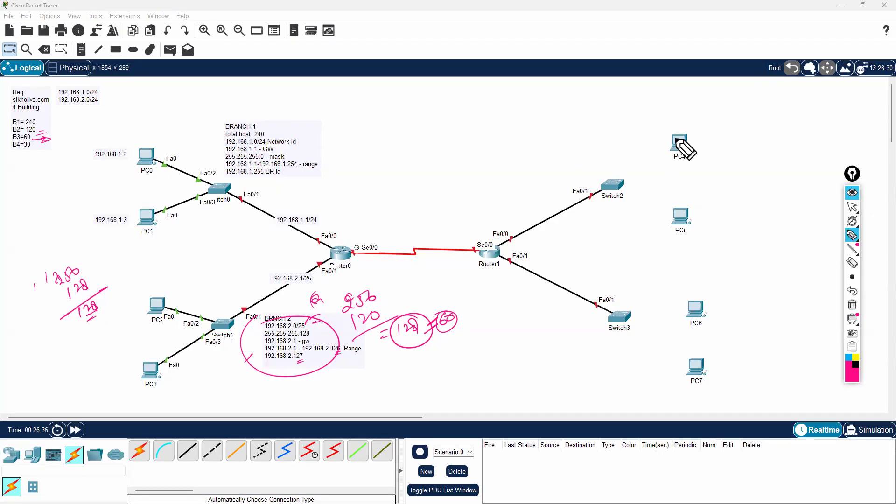
{"action": "left_click", "coordinate": [852, 206]}
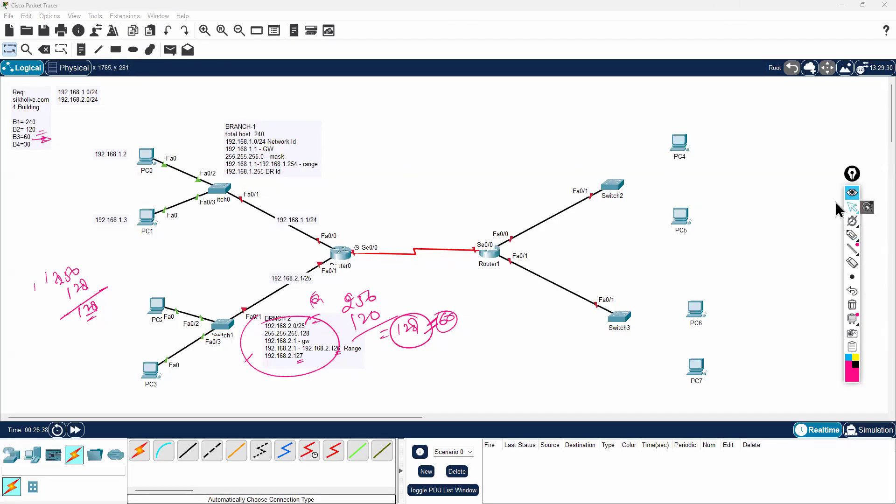
{"action": "left_click", "coordinate": [398, 128]}
{"action": "left_click", "coordinate": [85, 49]}
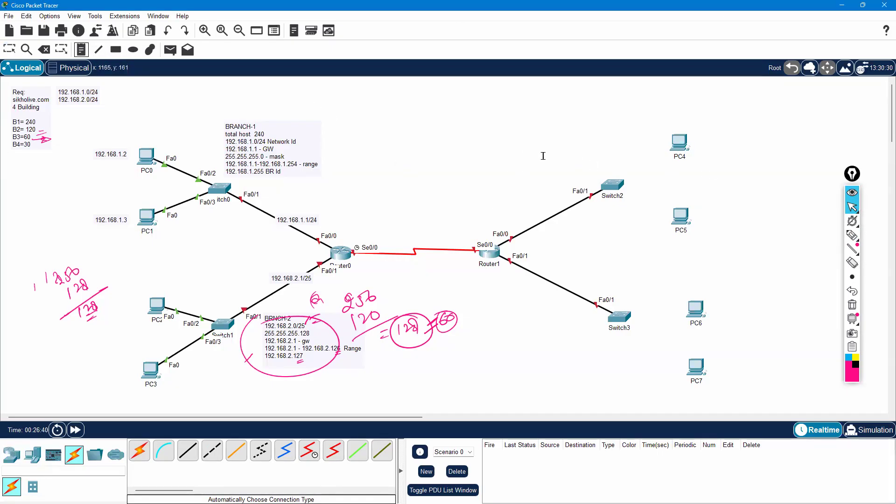
{"action": "key", "text": "Escape"}
Connect Switch2 to PC4 and PC5 using automatically chosen cables
{"action": "left_click", "coordinate": [139, 450]}
{"action": "left_click", "coordinate": [615, 186]}
{"action": "left_click", "coordinate": [677, 143]}
{"action": "left_click", "coordinate": [616, 186]}
{"action": "left_click", "coordinate": [680, 216]}
Connect Switch3 to PC6 and PC7 using automatically chosen cables
{"action": "left_click", "coordinate": [619, 318]}
{"action": "left_click", "coordinate": [695, 309]}
{"action": "left_click", "coordinate": [620, 319]}
{"action": "left_click", "coordinate": [696, 367]}
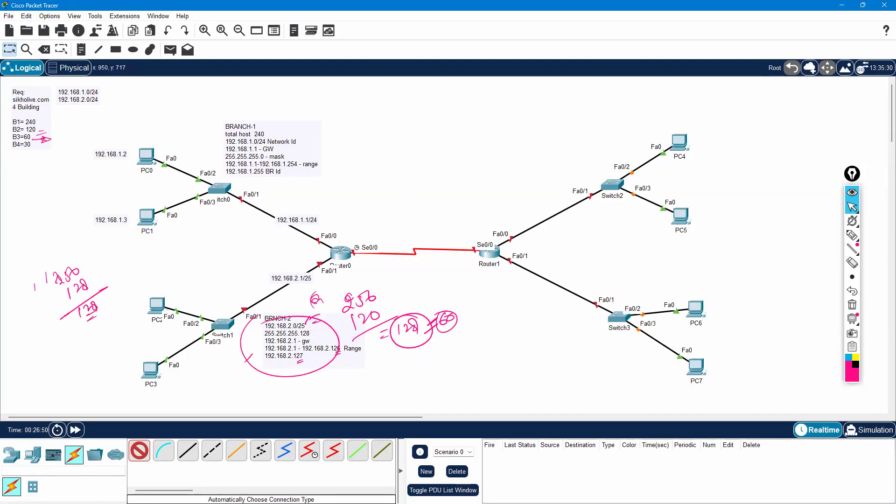
{"action": "left_click", "coordinate": [17, 53]}
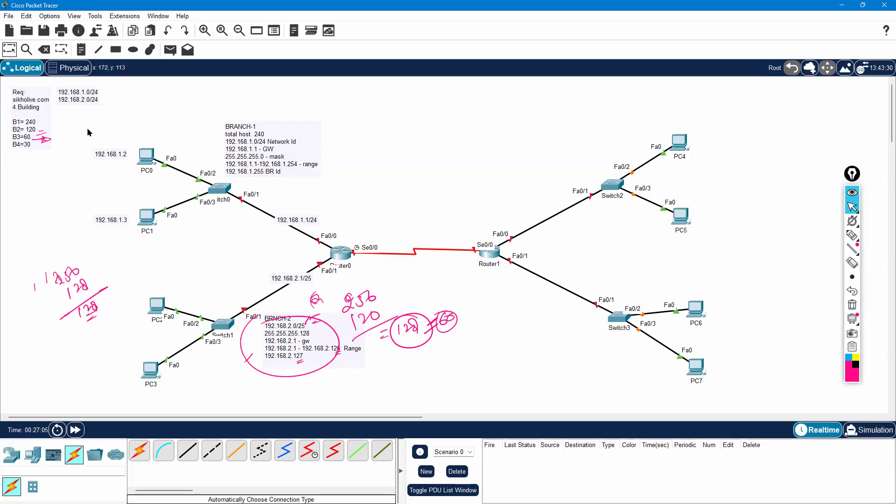
{"action": "left_click", "coordinate": [362, 131]}
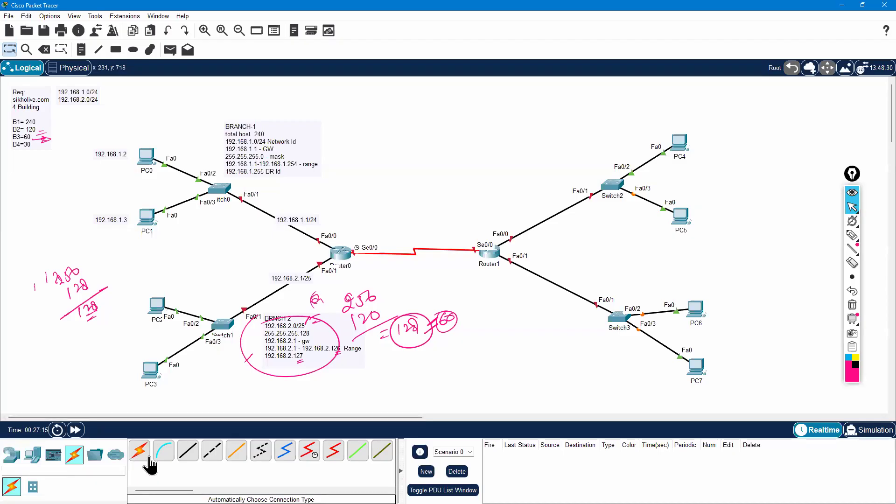
Place a note above Router1 titled BRNCH-3 with the network 192.168.2.0/26 on its second line
{"action": "left_click", "coordinate": [81, 50]}
{"action": "left_click", "coordinate": [475, 142]}
{"action": "type", "text": "BRNCH-3"}
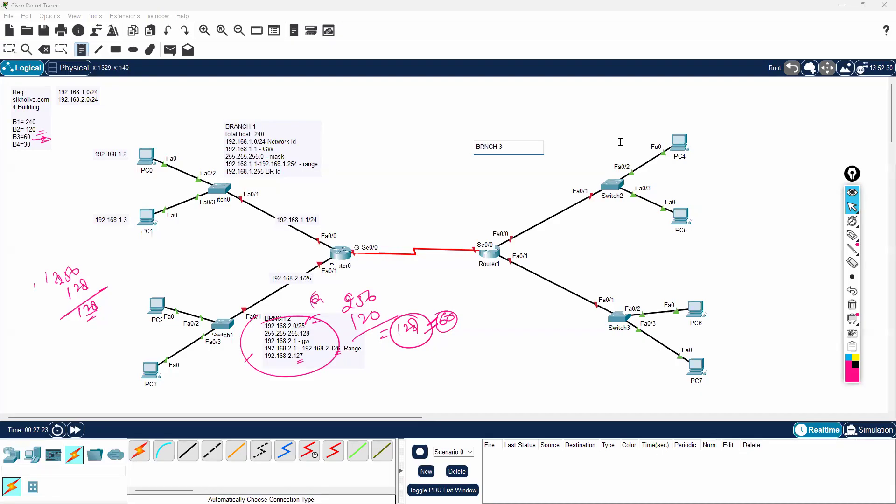
{"action": "key", "text": "Return"}
{"action": "type", "text": "192.168.2.0/"}
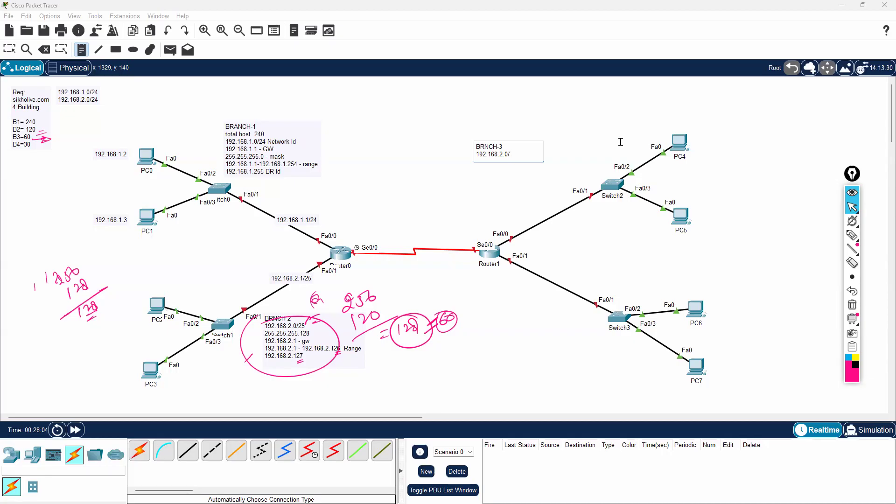
{"action": "type", "text": "26"}
{"action": "key", "text": "Return"}
Add the mask 255.255.255.192 and the start of an address, 192.168.2., to the BRNCH-3 note
{"action": "type", "text": "255.255.255"}
{"action": "type", "text": ".192."}
{"action": "key", "text": "Return"}
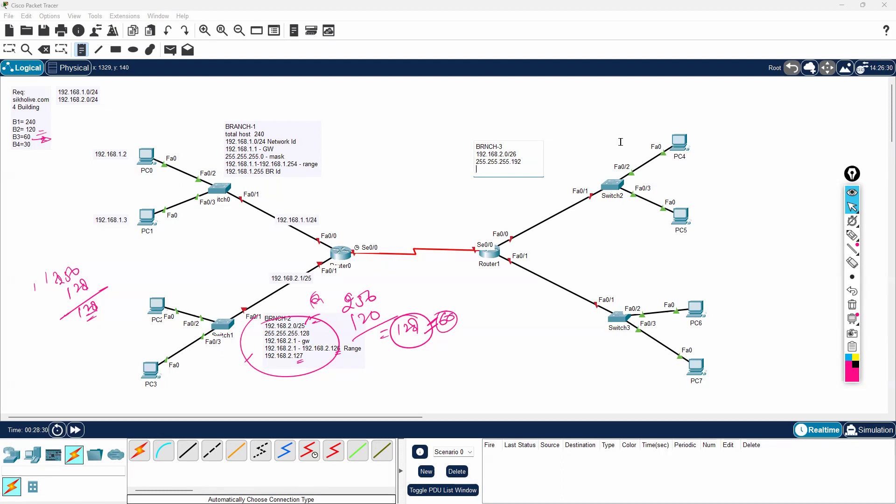
{"action": "type", "text": "192.168.2."}
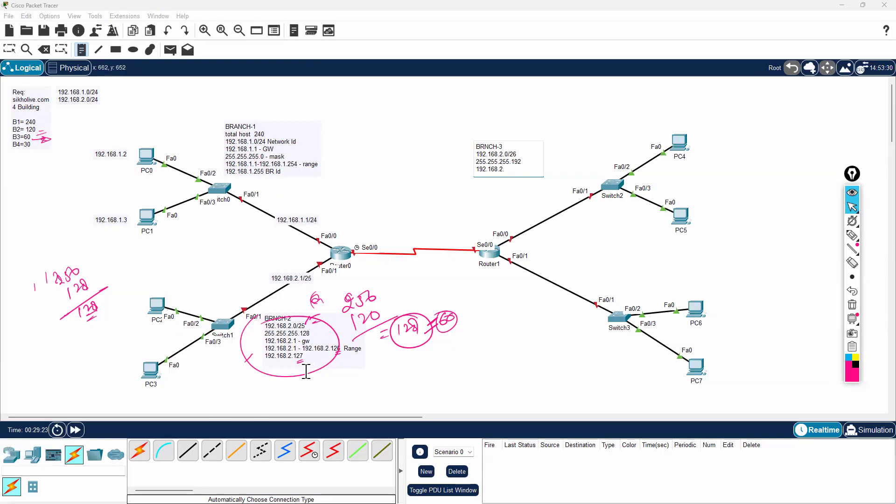
{"action": "left_click", "coordinate": [9, 49]}
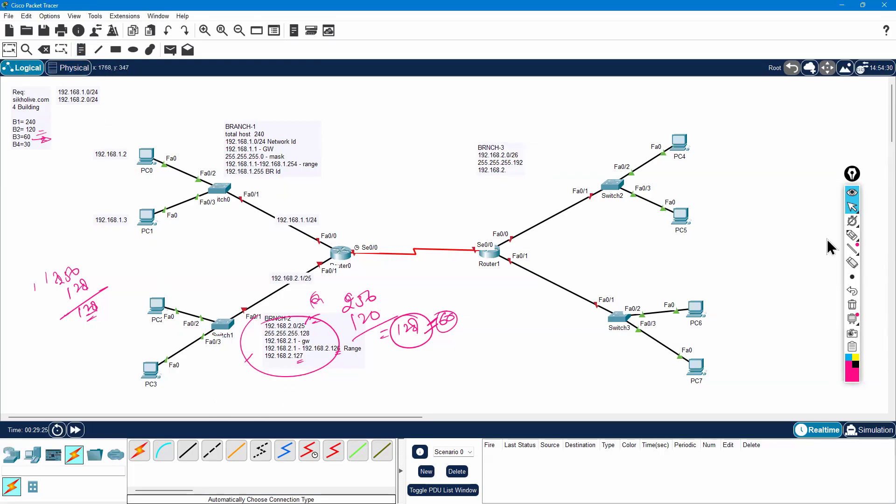
Circle the BRNCH-2 note again with the screen pen and underline its last address, 192.168.2.127
{"action": "left_click", "coordinate": [852, 236]}
{"action": "mouse_move", "coordinate": [304, 308]}
{"action": "left_mouse_down"}
{"action": "mouse_move", "coordinate": [264, 369]}
{"action": "mouse_move", "coordinate": [334, 325]}
{"action": "mouse_move", "coordinate": [282, 308]}
{"action": "left_mouse_up"}
{"action": "left_click_drag", "start_coordinate": [288, 368], "coordinate": [317, 361]}
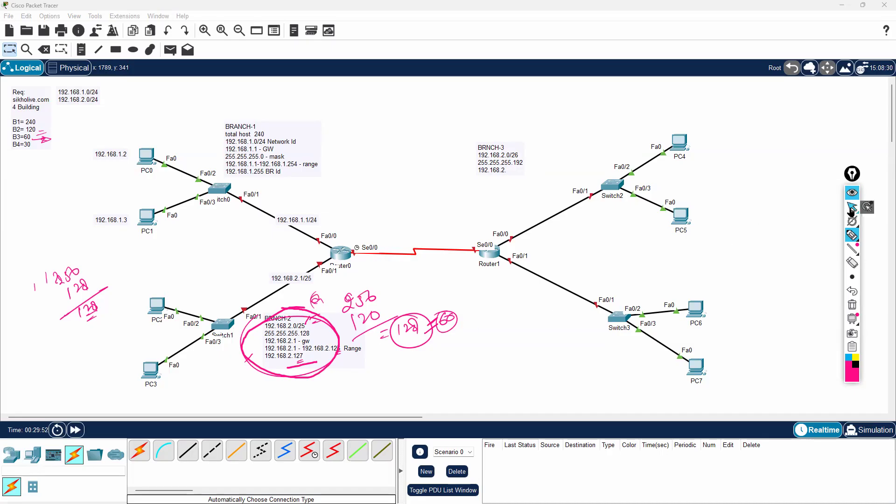
{"action": "left_click", "coordinate": [852, 208]}
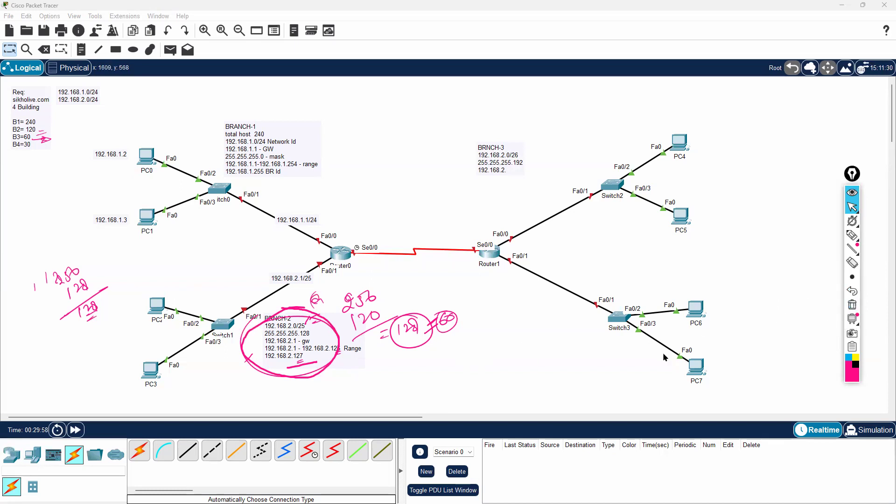
Clear all pen marks, circle the BRNCH-2 note and put a check mark beneath 192.168.2.127
{"action": "left_click", "coordinate": [851, 306]}
{"action": "left_click", "coordinate": [852, 234]}
{"action": "mouse_move", "coordinate": [332, 306]}
{"action": "left_mouse_down"}
{"action": "mouse_move", "coordinate": [264, 308]}
{"action": "mouse_move", "coordinate": [310, 384]}
{"action": "mouse_move", "coordinate": [366, 340]}
{"action": "mouse_move", "coordinate": [331, 307]}
{"action": "left_mouse_up"}
{"action": "left_click_drag", "start_coordinate": [297, 358], "coordinate": [309, 354]}
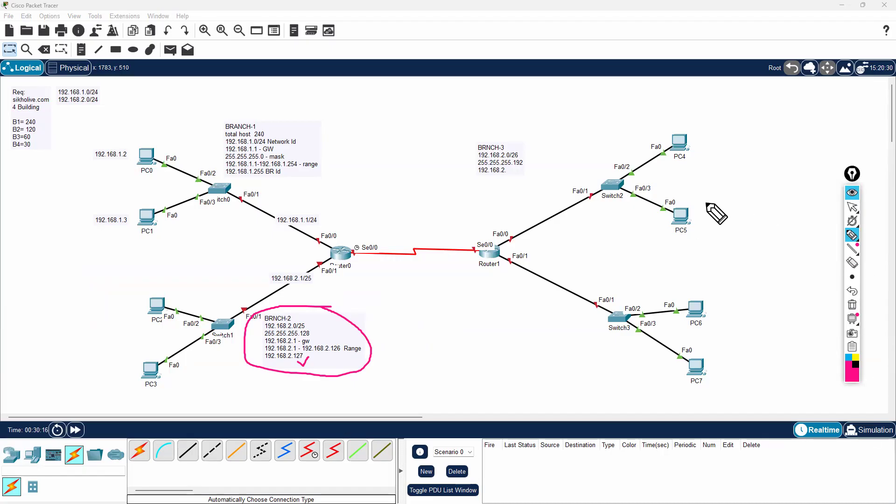
Handwrite 128 above Switch2 and, over it, the address line 192.168.2.128 — 192.168.2.129 — ending in a dash
{"action": "left_click", "coordinate": [852, 236]}
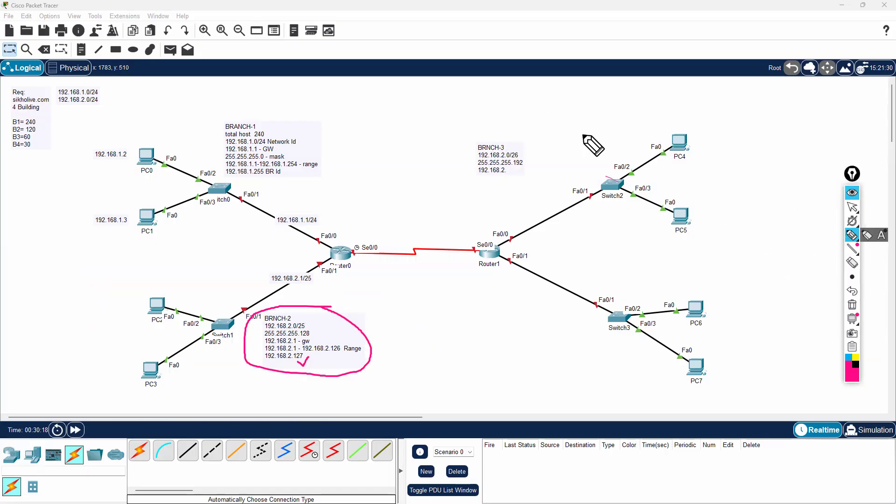
{"action": "mouse_move", "coordinate": [605, 109]}
{"action": "left_mouse_down"}
{"action": "mouse_move", "coordinate": [603, 123]}
{"action": "mouse_move", "coordinate": [621, 116]}
{"action": "left_mouse_up"}
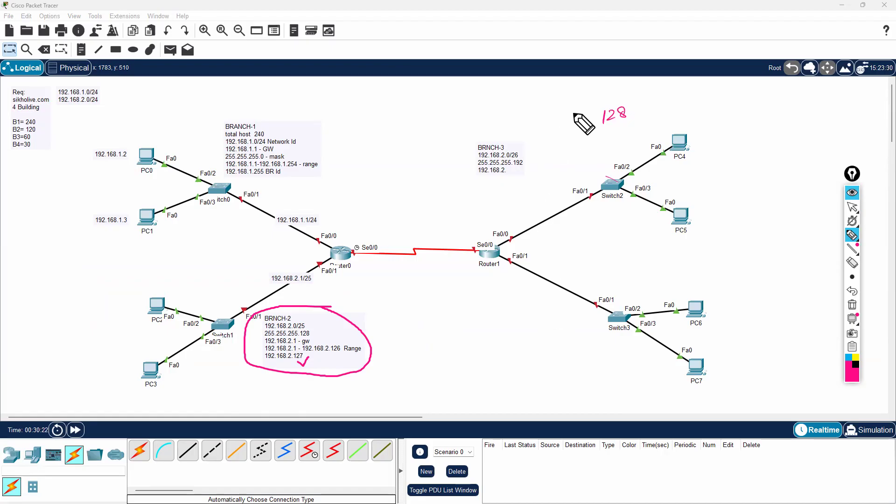
{"action": "left_click_drag", "start_coordinate": [573, 93], "coordinate": [832, 90]}
{"action": "left_click", "coordinate": [752, 90]}
{"action": "left_click", "coordinate": [766, 93]}
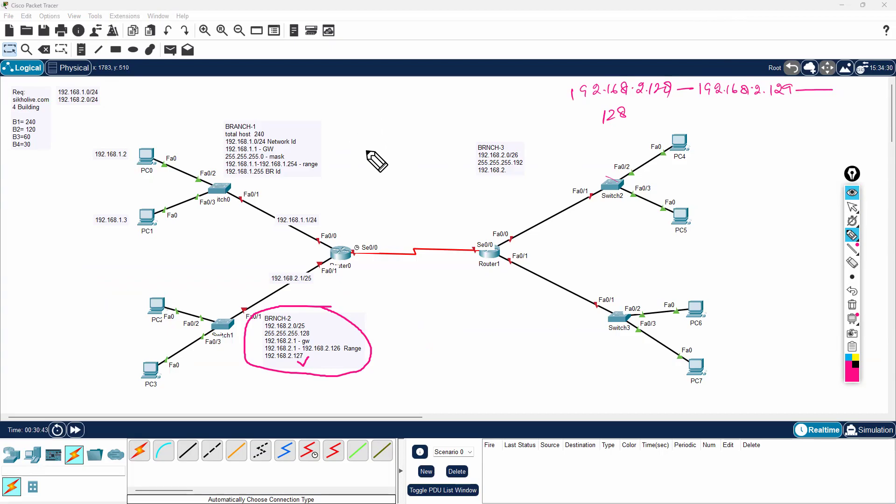
Handwrite /26 beside the BRANCH-1 note, with a short label and equals sign above it and a circled 64 on top
{"action": "mouse_move", "coordinate": [345, 141]}
{"action": "left_mouse_down"}
{"action": "mouse_move", "coordinate": [367, 132]}
{"action": "mouse_move", "coordinate": [373, 138]}
{"action": "mouse_move", "coordinate": [362, 147]}
{"action": "left_mouse_up"}
{"action": "left_click_drag", "start_coordinate": [381, 122], "coordinate": [378, 134]}
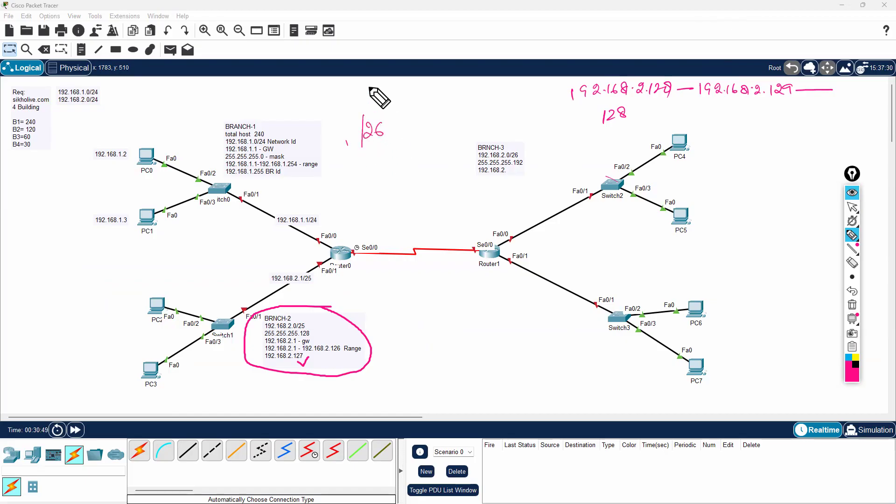
{"action": "mouse_move", "coordinate": [354, 92]}
{"action": "left_mouse_down"}
{"action": "mouse_move", "coordinate": [368, 98]}
{"action": "mouse_move", "coordinate": [391, 88]}
{"action": "left_mouse_up"}
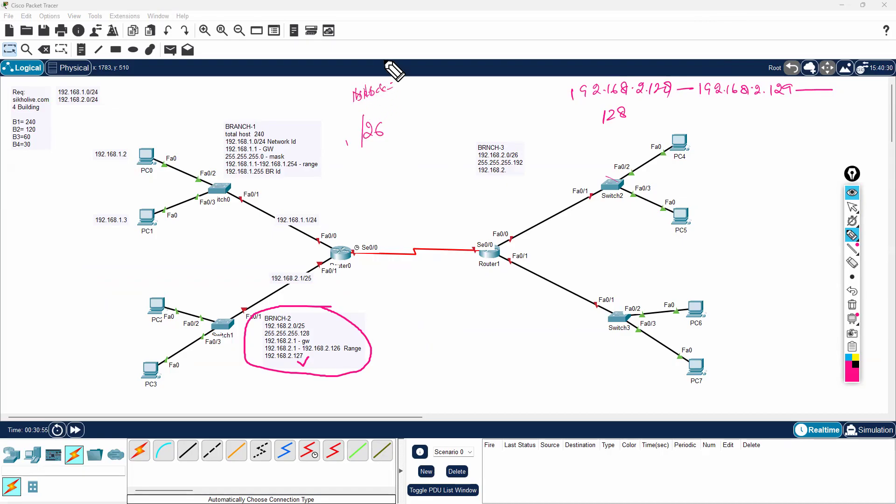
{"action": "mouse_move", "coordinate": [374, 55]}
{"action": "left_mouse_down"}
{"action": "mouse_move", "coordinate": [370, 63]}
{"action": "mouse_move", "coordinate": [383, 60]}
{"action": "left_mouse_up"}
{"action": "left_click_drag", "start_coordinate": [384, 55], "coordinate": [383, 66]}
{"action": "mouse_move", "coordinate": [363, 59]}
{"action": "left_mouse_down"}
{"action": "mouse_move", "coordinate": [375, 76]}
{"action": "mouse_move", "coordinate": [368, 51]}
{"action": "left_mouse_up"}
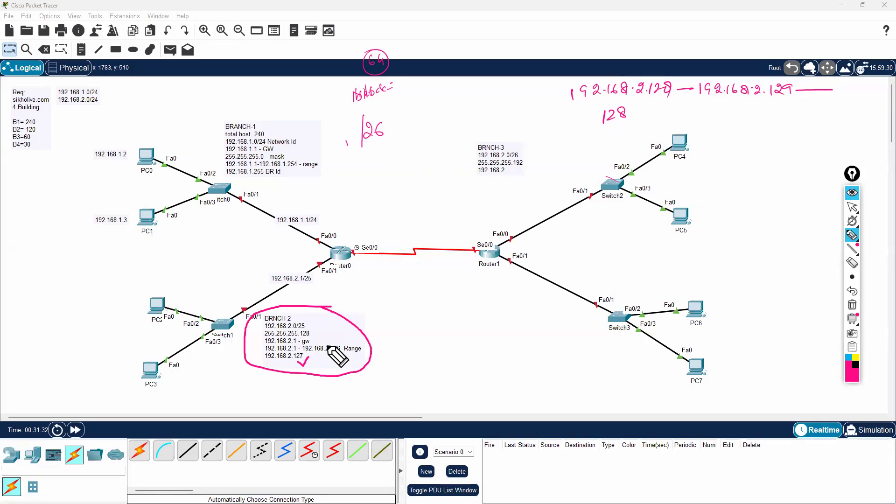
Underline the 128 ending of the handwritten address and write 128 with 64 beneath it beside /26
{"action": "left_click_drag", "start_coordinate": [412, 111], "coordinate": [410, 126]}
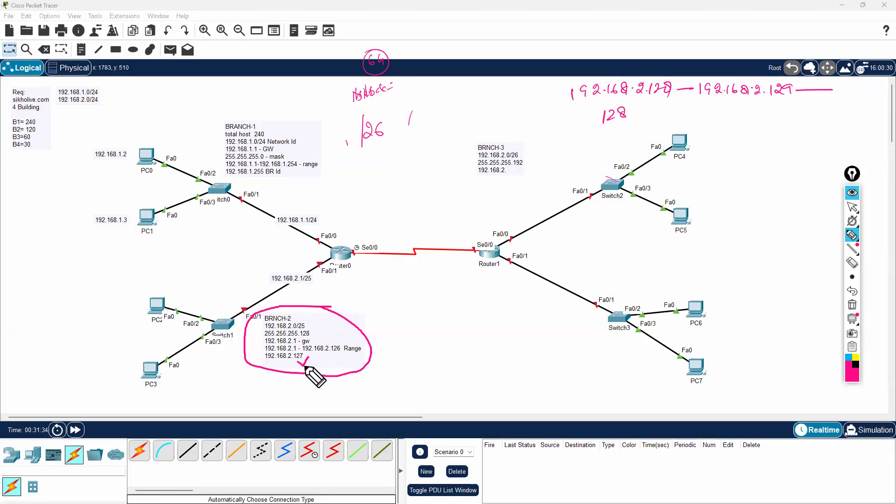
{"action": "left_click_drag", "start_coordinate": [657, 99], "coordinate": [668, 101]}
{"action": "mouse_move", "coordinate": [429, 107]}
{"action": "left_mouse_down"}
{"action": "mouse_move", "coordinate": [427, 121]}
{"action": "mouse_move", "coordinate": [446, 108]}
{"action": "mouse_move", "coordinate": [440, 127]}
{"action": "mouse_move", "coordinate": [453, 125]}
{"action": "left_mouse_up"}
{"action": "left_click_drag", "start_coordinate": [451, 119], "coordinate": [451, 131]}
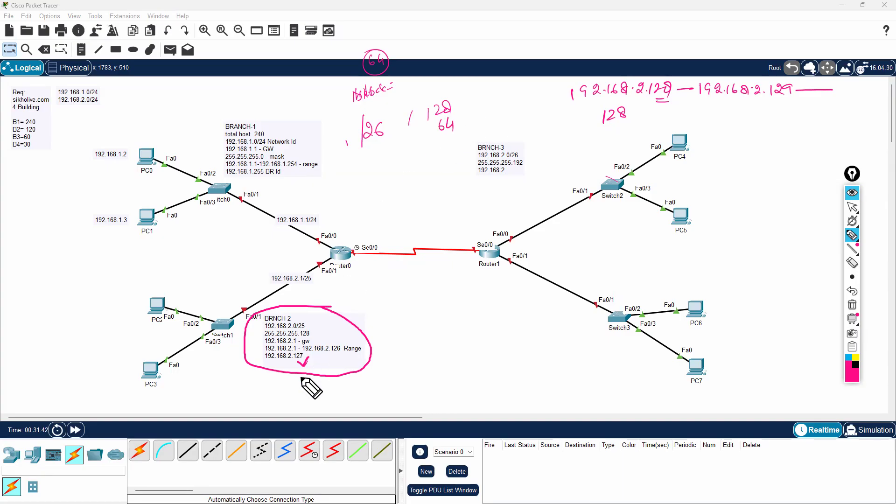
Handwrite the addition 127 plus 64 = 191 below /26, link the two numbers with a curve and underline 191
{"action": "mouse_move", "coordinate": [396, 156]}
{"action": "left_mouse_down"}
{"action": "mouse_move", "coordinate": [395, 168]}
{"action": "mouse_move", "coordinate": [411, 166]}
{"action": "mouse_move", "coordinate": [404, 182]}
{"action": "mouse_move", "coordinate": [441, 185]}
{"action": "left_mouse_up"}
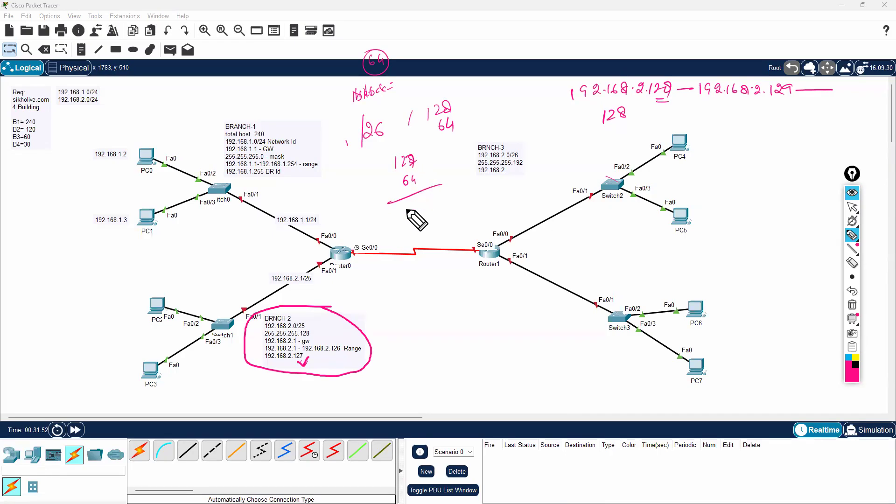
{"action": "left_click_drag", "start_coordinate": [416, 159], "coordinate": [416, 181]}
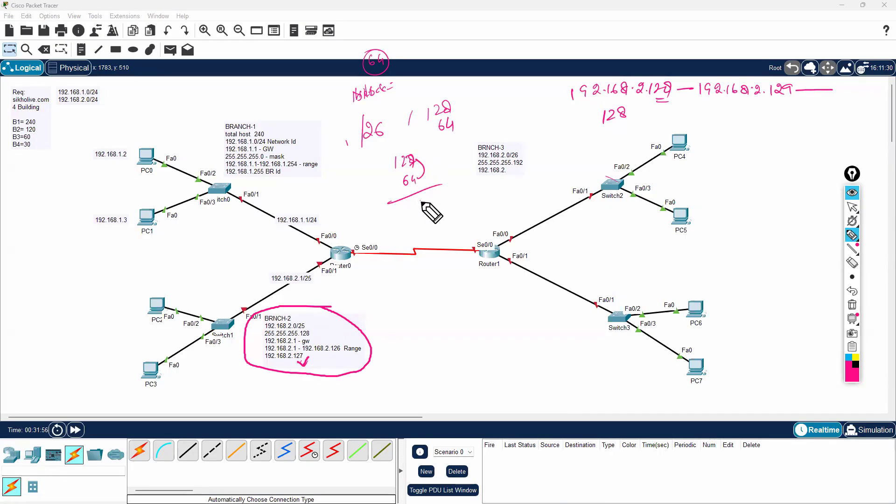
{"action": "left_click_drag", "start_coordinate": [418, 199], "coordinate": [418, 209]}
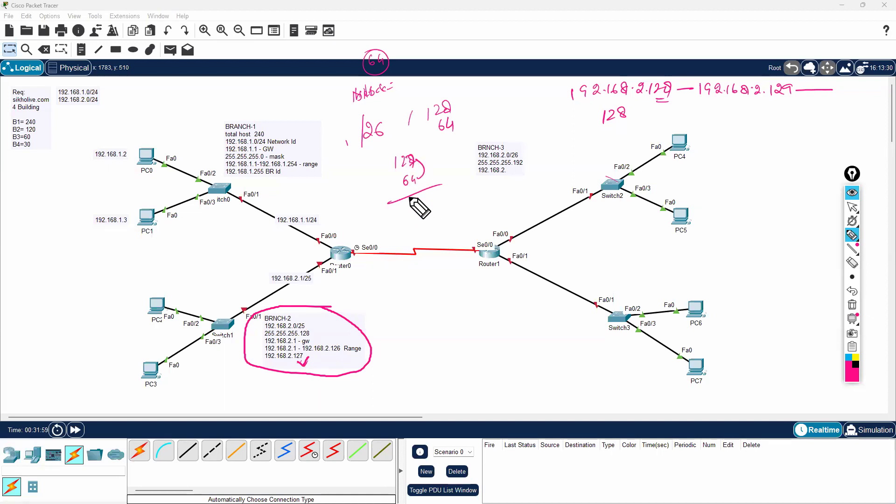
{"action": "left_click_drag", "start_coordinate": [401, 205], "coordinate": [400, 217]}
{"action": "mouse_move", "coordinate": [413, 204]}
{"action": "left_mouse_down"}
{"action": "mouse_move", "coordinate": [410, 215]}
{"action": "mouse_move", "coordinate": [421, 214]}
{"action": "left_mouse_up"}
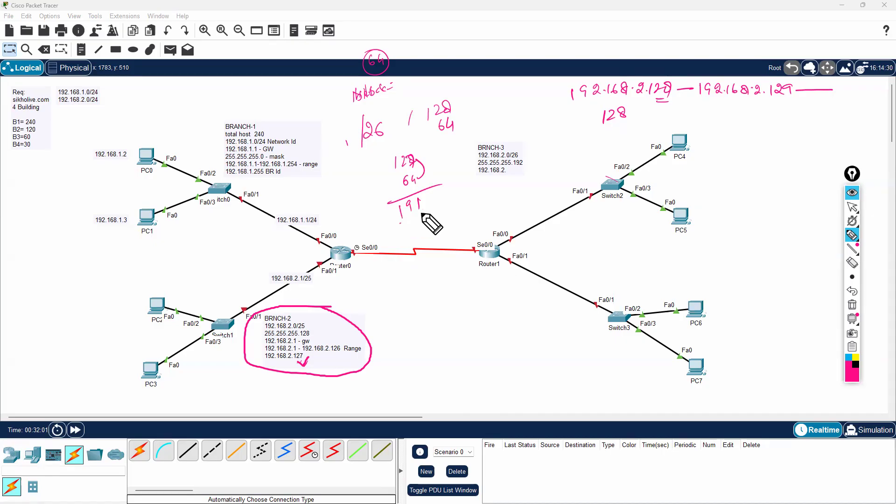
{"action": "left_click", "coordinate": [422, 209]}
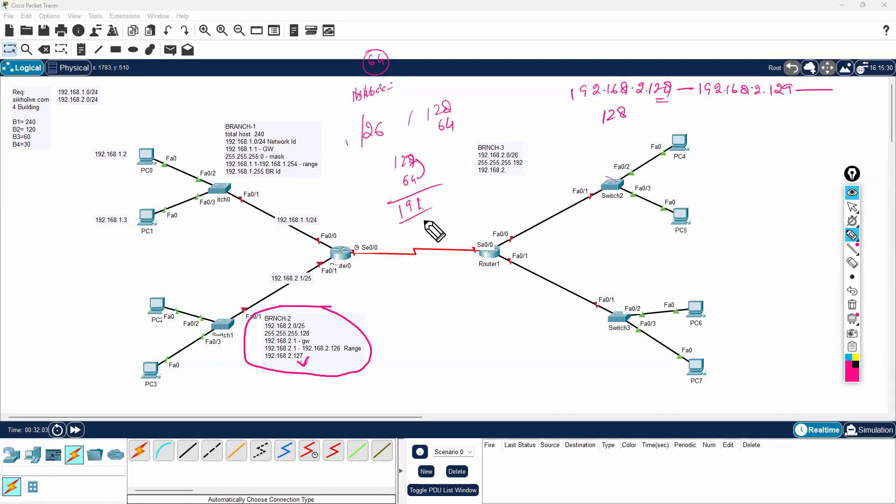
Double-underline the 64 written under 128 and add a second underline to the 128 ending of the handwritten address
{"action": "left_click", "coordinate": [442, 140]}
{"action": "left_click_drag", "start_coordinate": [443, 137], "coordinate": [454, 133]}
{"action": "left_click_drag", "start_coordinate": [441, 142], "coordinate": [459, 135]}
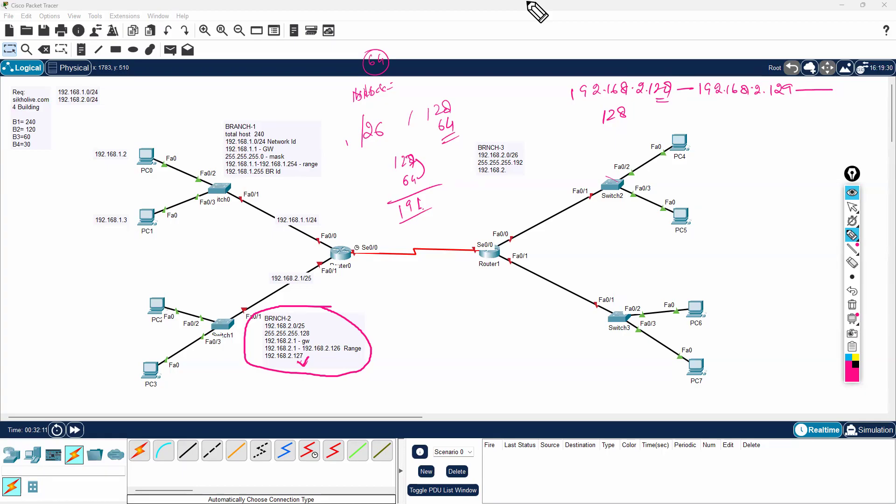
{"action": "left_click_drag", "start_coordinate": [655, 99], "coordinate": [668, 102]}
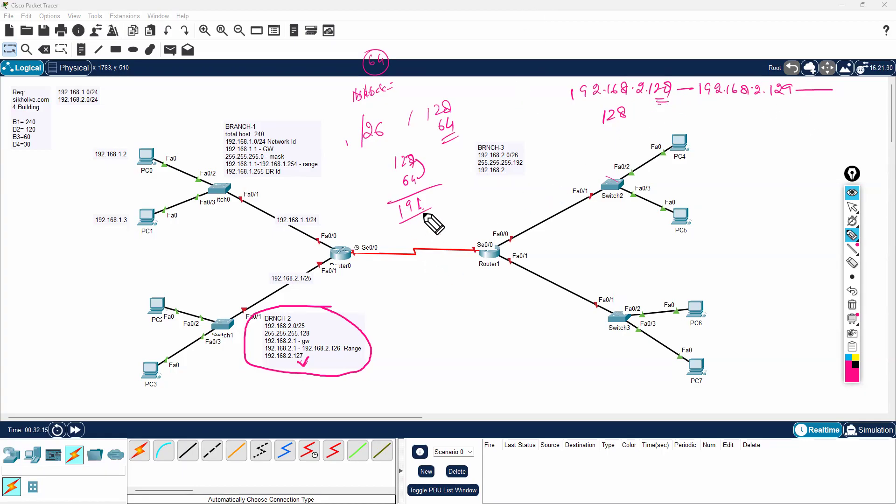
Complete the handwritten address range with 191 and underline the endings 129 and 191
{"action": "mouse_move", "coordinate": [836, 88]}
{"action": "left_mouse_down"}
{"action": "mouse_move", "coordinate": [834, 97]}
{"action": "mouse_move", "coordinate": [856, 97]}
{"action": "left_mouse_up"}
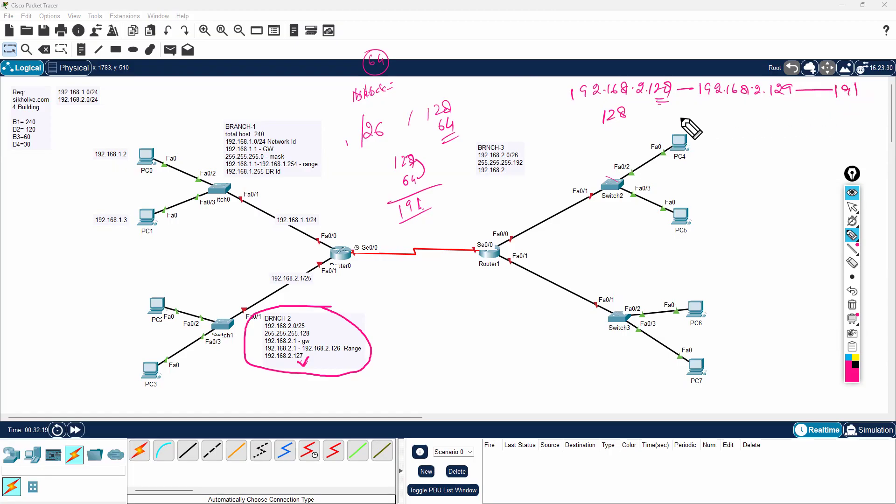
{"action": "left_click_drag", "start_coordinate": [773, 98], "coordinate": [792, 98]}
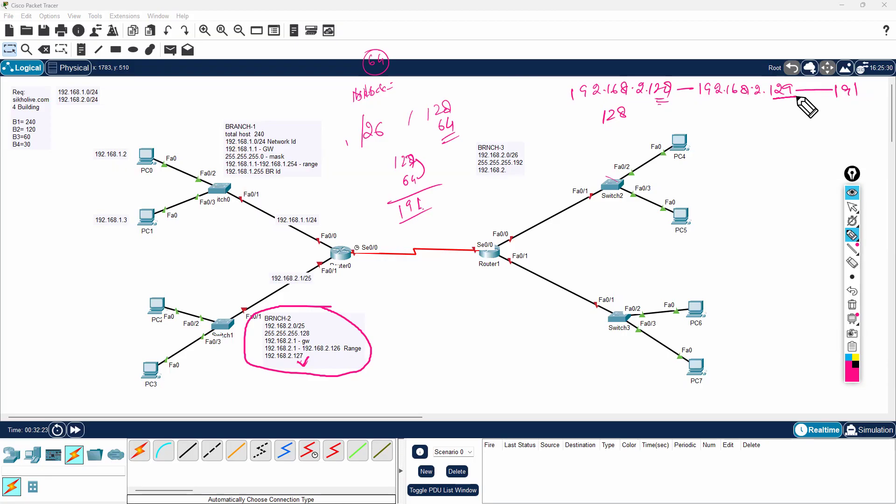
{"action": "left_click_drag", "start_coordinate": [835, 98], "coordinate": [867, 96]}
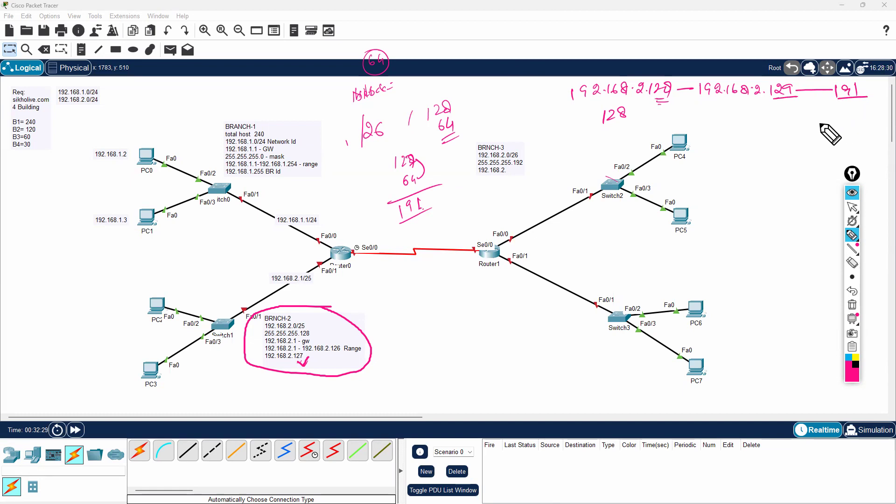
Draw a circled upward arrow beneath the 128 ending of the handwritten network address
{"action": "left_click_drag", "start_coordinate": [650, 105], "coordinate": [647, 109]}
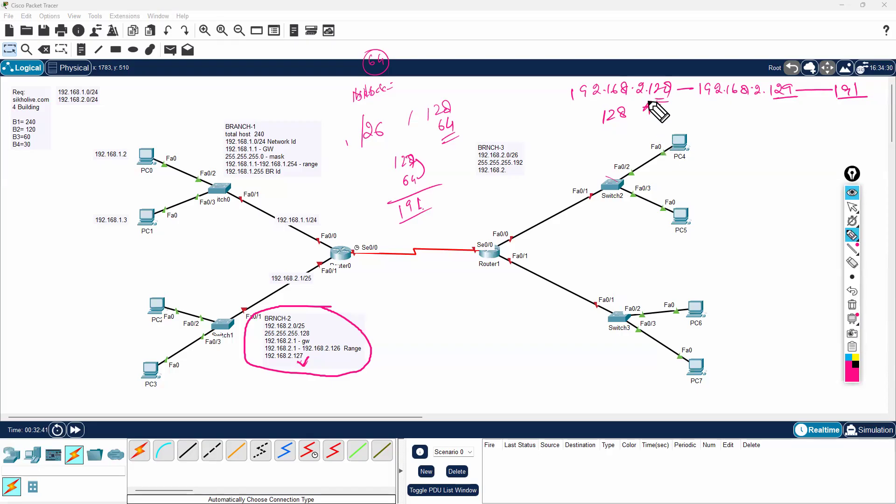
{"action": "left_click_drag", "start_coordinate": [645, 103], "coordinate": [666, 110]}
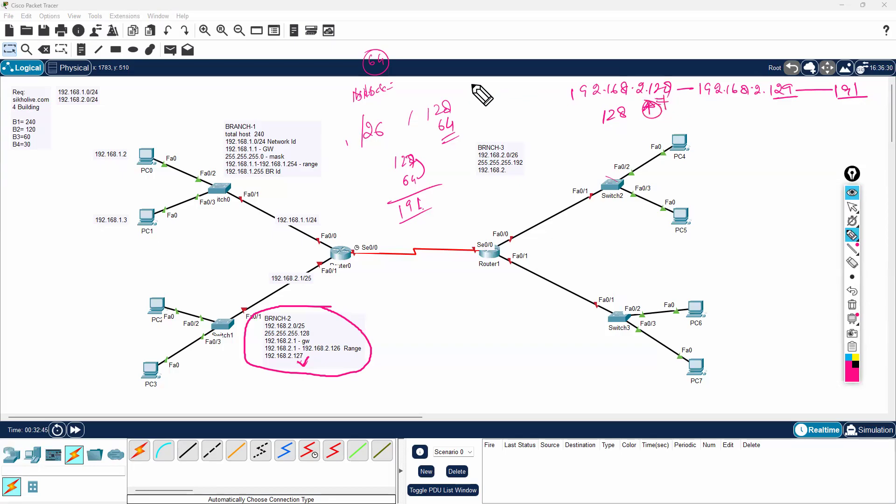
Handwrite 192.168 above the network notes with a column of 64s beside it, bracket the column and add an equals sign
{"action": "left_click_drag", "start_coordinate": [426, 35], "coordinate": [433, 47]}
{"action": "mouse_move", "coordinate": [444, 37]}
{"action": "left_mouse_down"}
{"action": "mouse_move", "coordinate": [442, 45]}
{"action": "mouse_move", "coordinate": [492, 19]}
{"action": "mouse_move", "coordinate": [501, 64]}
{"action": "left_mouse_up"}
{"action": "left_click_drag", "start_coordinate": [500, 24], "coordinate": [501, 40]}
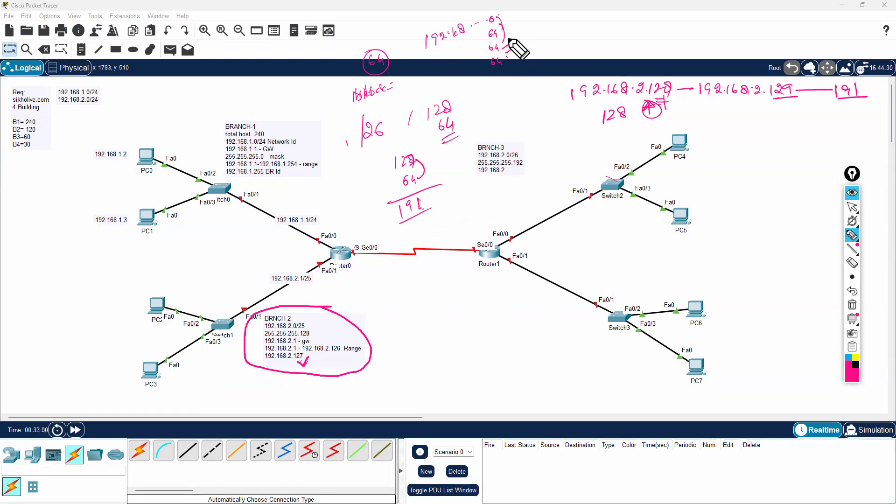
{"action": "left_click_drag", "start_coordinate": [504, 32], "coordinate": [511, 31]}
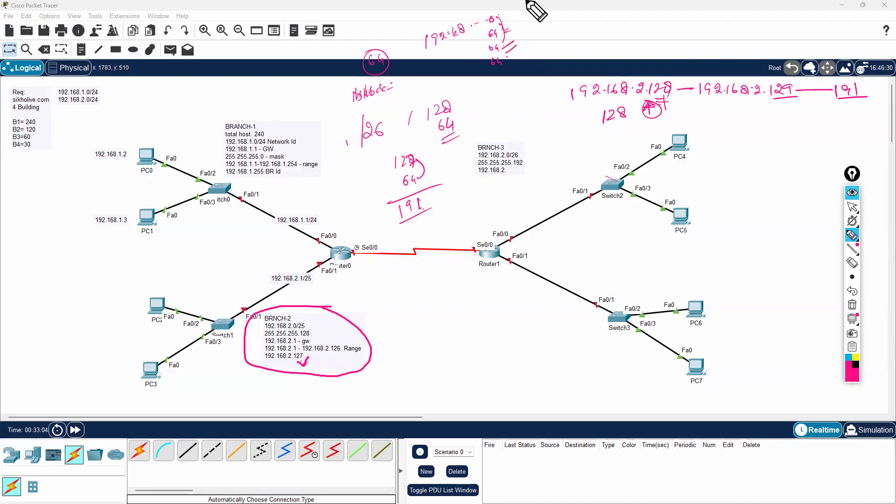
Complete the last line of the BRNCH-3 note with the range 192.168.2.129-192.168.2.191 and highlight its starting value 129
{"action": "key", "text": "Escape"}
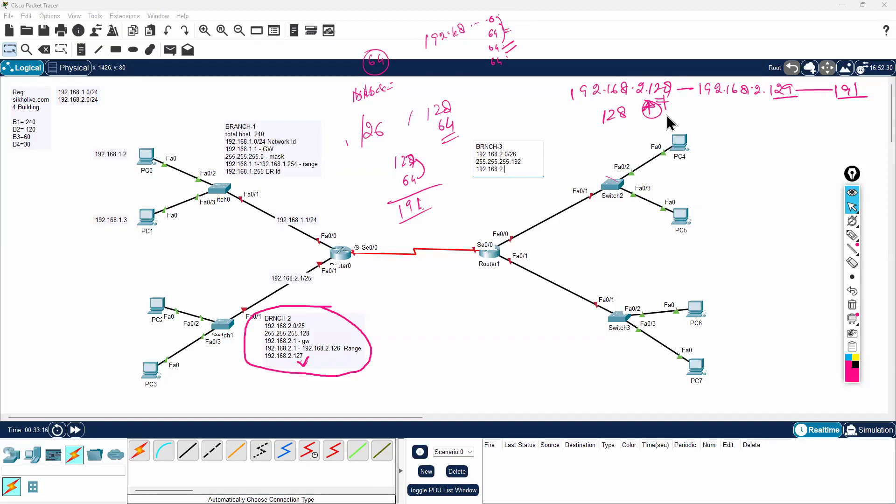
{"action": "type", "text": "129-192.168.2.191"}
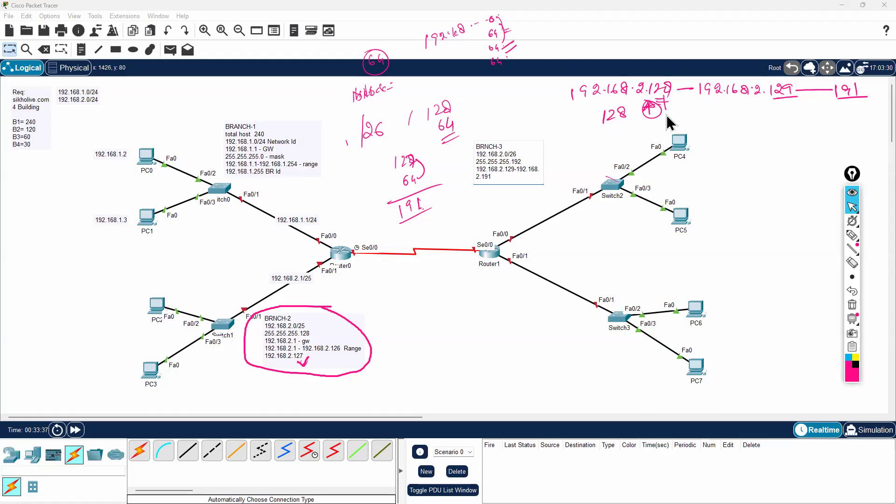
{"action": "left_click_drag", "start_coordinate": [299, 361], "coordinate": [308, 355]}
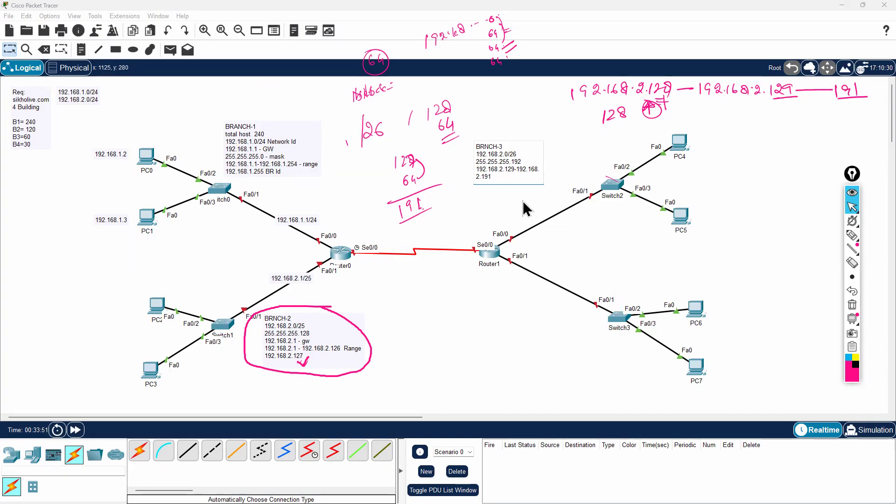
{"action": "left_click", "coordinate": [502, 169]}
{"action": "left_click_drag", "start_coordinate": [504, 169], "coordinate": [516, 169]}
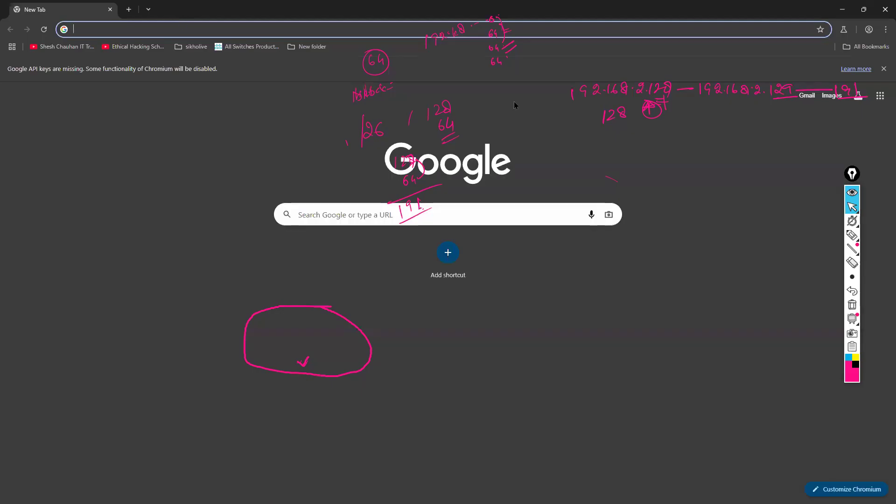
Clear all screen ink, search for solarwinds ip calculator in Chromium and open SolarWinds' FREE Advanced Subnet Calculator page
{"action": "left_click", "coordinate": [852, 305]}
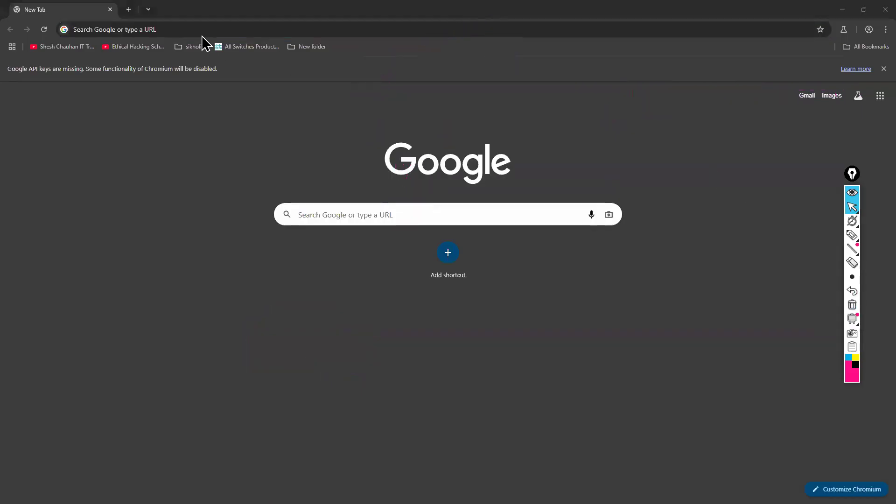
{"action": "left_click", "coordinate": [158, 30]}
{"action": "type", "text": "solor"}
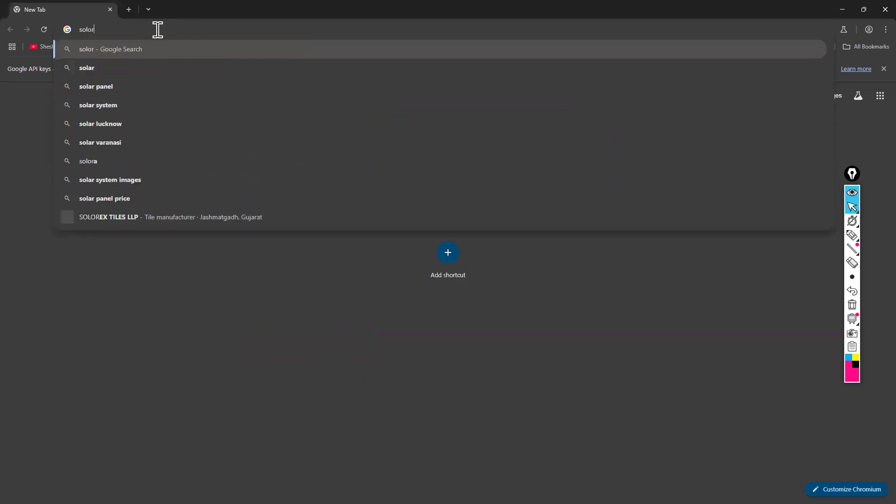
{"action": "type", "text": " winf ip cal"}
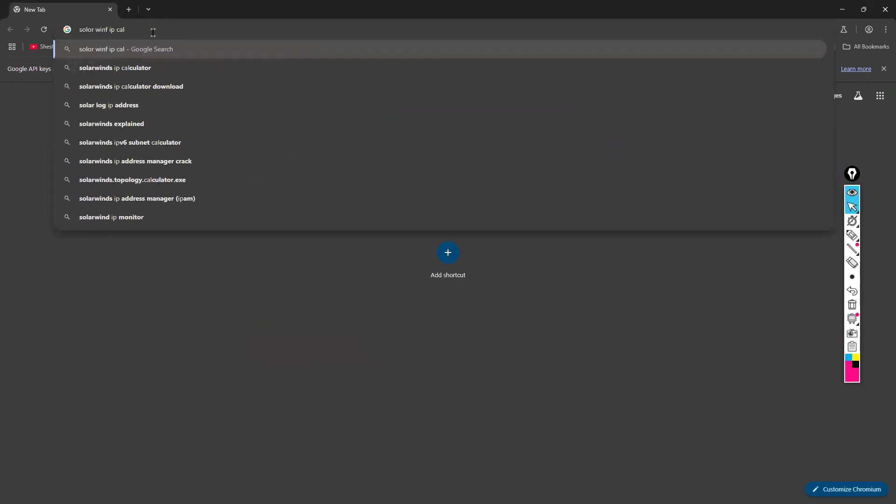
{"action": "left_click", "coordinate": [146, 68]}
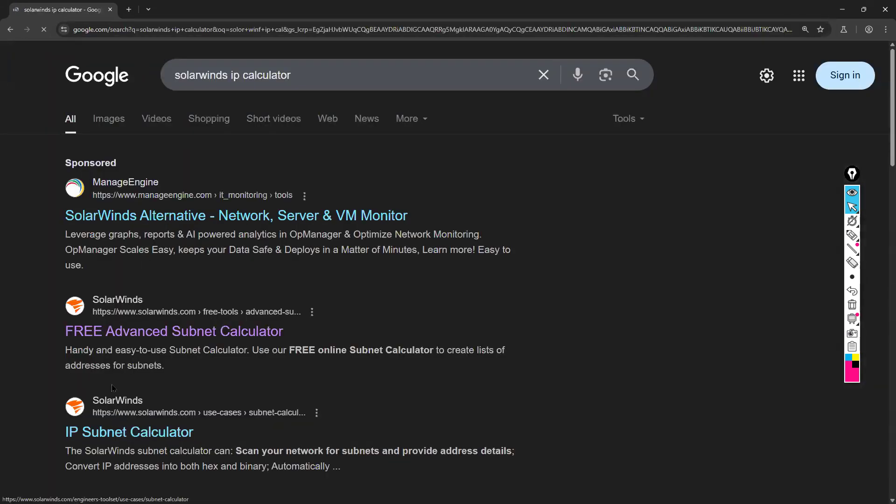
{"action": "key", "text": "ctrl+minus"}
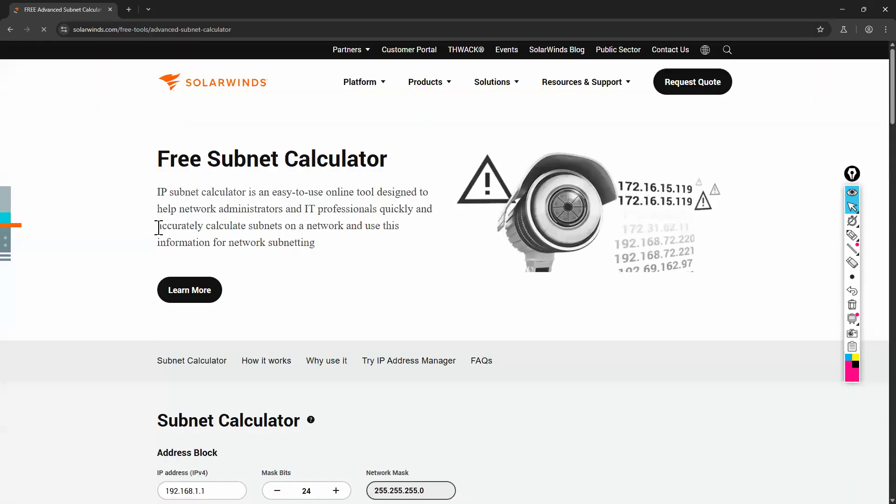
Set the subnet calculator's IP address to 192.168.2.0 and the mask bits to 26
{"action": "scroll", "coordinate": [420, 284], "scroll_direction": "down", "scroll_amount": 3}
{"action": "scroll", "coordinate": [421, 286], "scroll_direction": "down", "scroll_amount": 4}
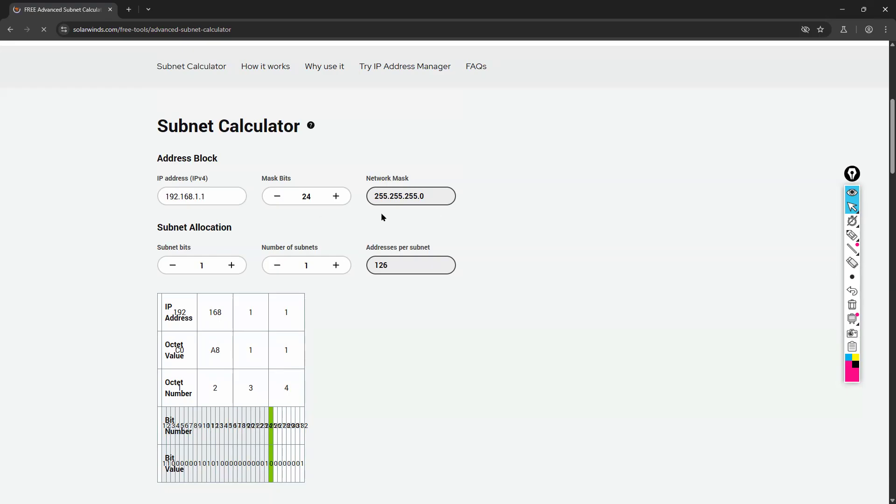
{"action": "left_click", "coordinate": [212, 198]}
{"action": "type", "text": ".0"}
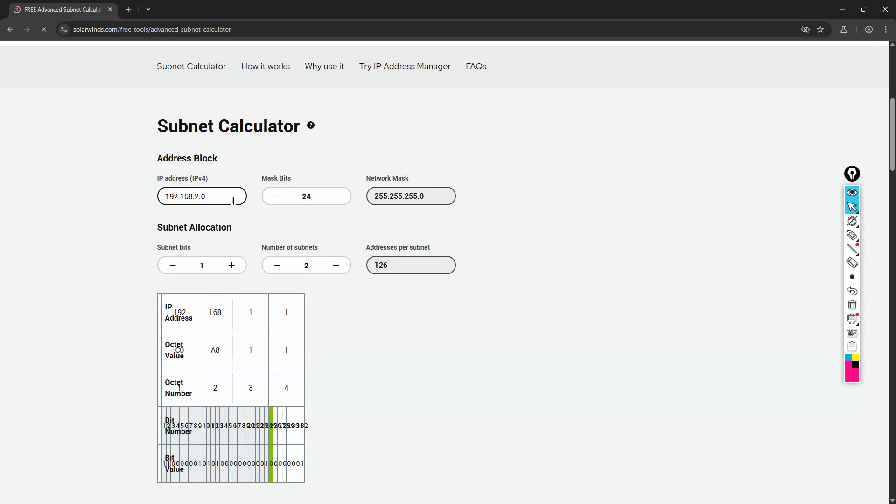
{"action": "left_click", "coordinate": [335, 200]}
{"action": "left_click", "coordinate": [335, 200]}
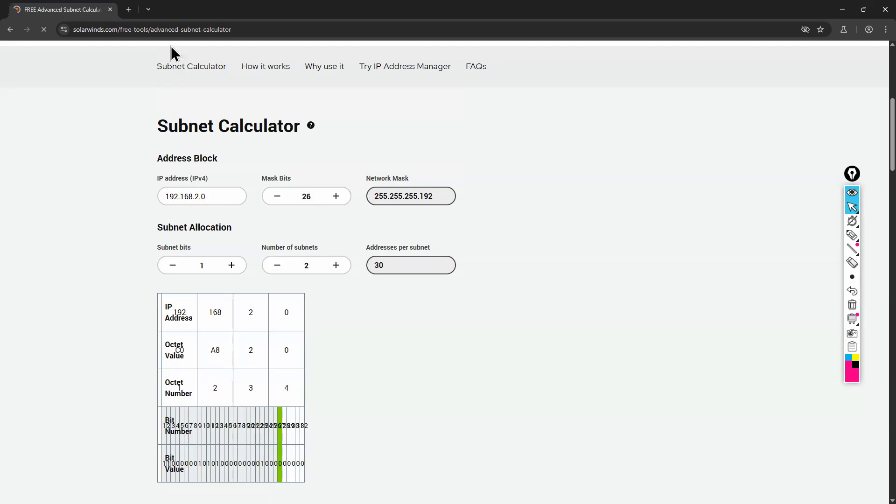
Copy the subnet calculator's web address, load it in a new Microsoft Edge tab and maximize that window
{"action": "left_click", "coordinate": [177, 28]}
{"action": "key", "text": "ctrl+c"}
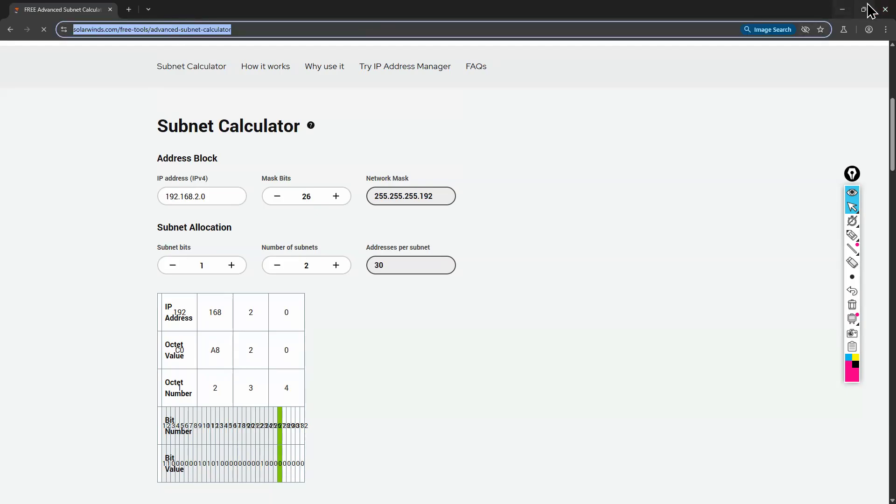
{"action": "left_click", "coordinate": [842, 9]}
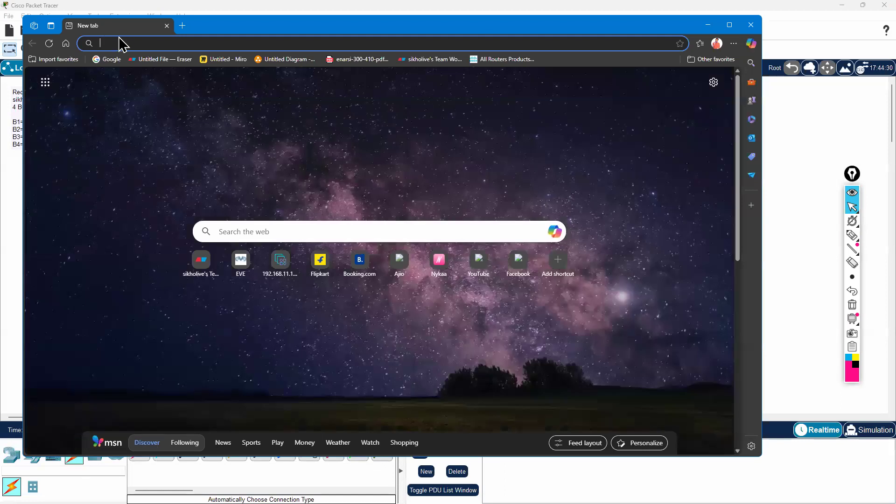
{"action": "type", "text": "3"}
{"action": "key", "text": "BackSpace"}
{"action": "key", "text": "ctrl+v"}
{"action": "key", "text": "Return"}
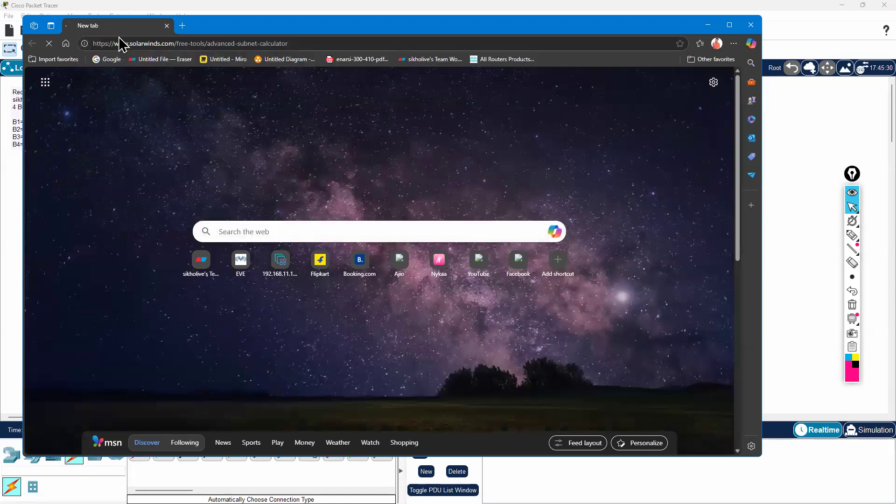
{"action": "left_click", "coordinate": [729, 26]}
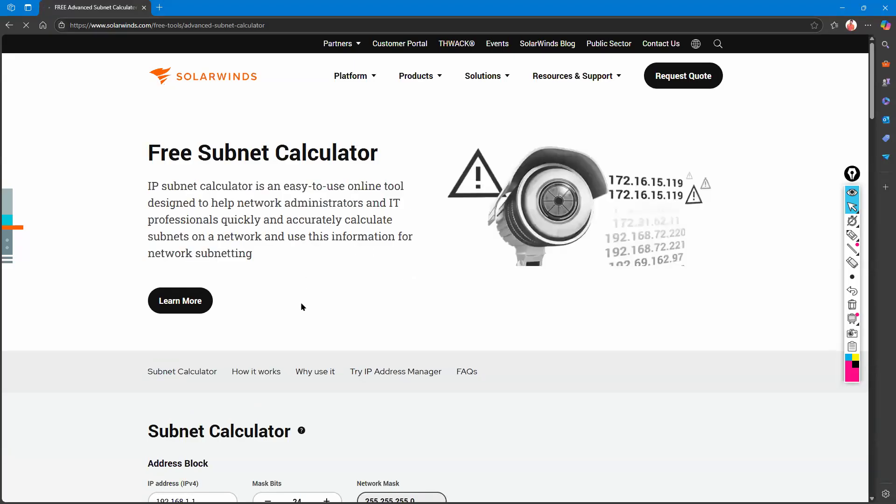
Set the IP address in the Edge subnet calculator to 192.168.2.0
{"action": "scroll", "coordinate": [289, 308], "scroll_direction": "down", "scroll_amount": 3}
{"action": "left_click", "coordinate": [209, 343]}
{"action": "key", "text": "BackSpace"}
{"action": "key", "text": "BackSpace"}
{"action": "key", "text": "BackSpace"}
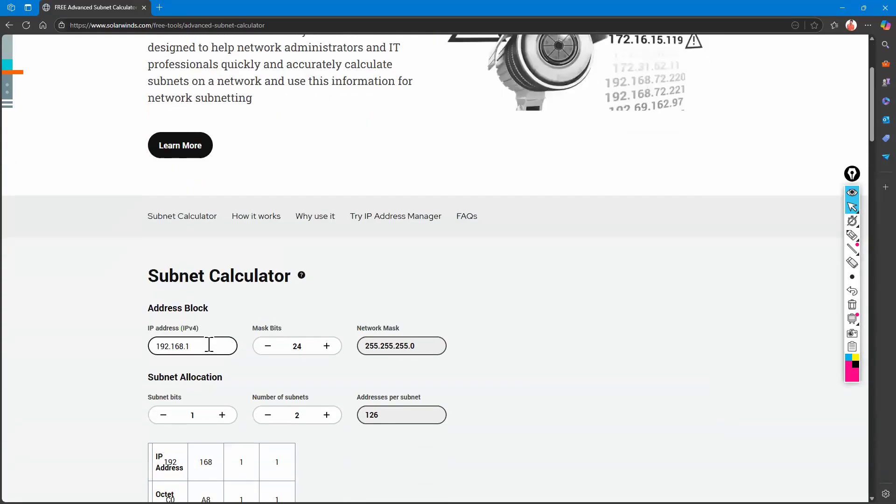
{"action": "left_click", "coordinate": [308, 347]}
{"action": "scroll", "coordinate": [577, 318], "scroll_direction": "down", "scroll_amount": 1}
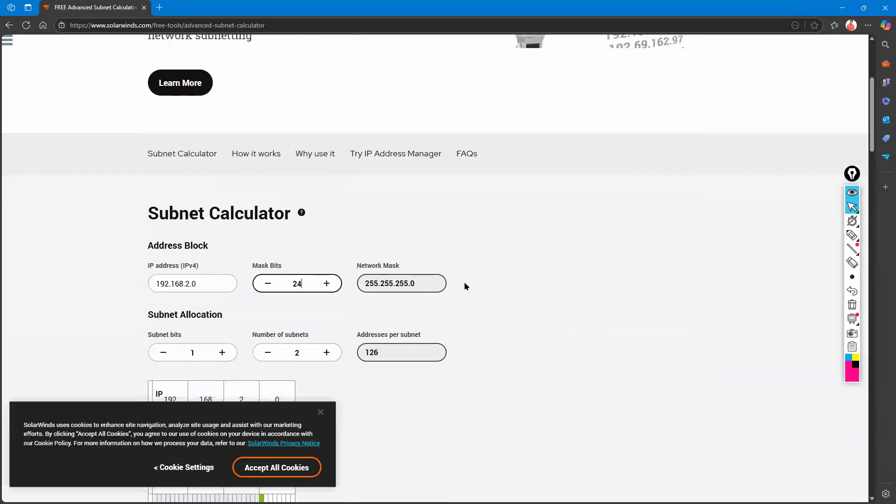
Accept all cookies on the calculator page, check its bit and subnet tables, and reload the page
{"action": "scroll", "coordinate": [397, 299], "scroll_direction": "down", "scroll_amount": 2}
{"action": "left_click", "coordinate": [258, 469]}
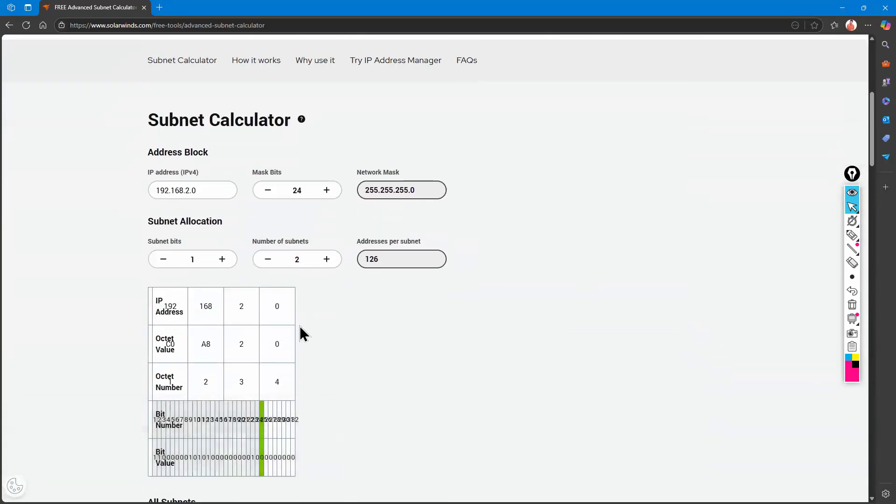
{"action": "scroll", "coordinate": [322, 364], "scroll_direction": "down", "scroll_amount": 4}
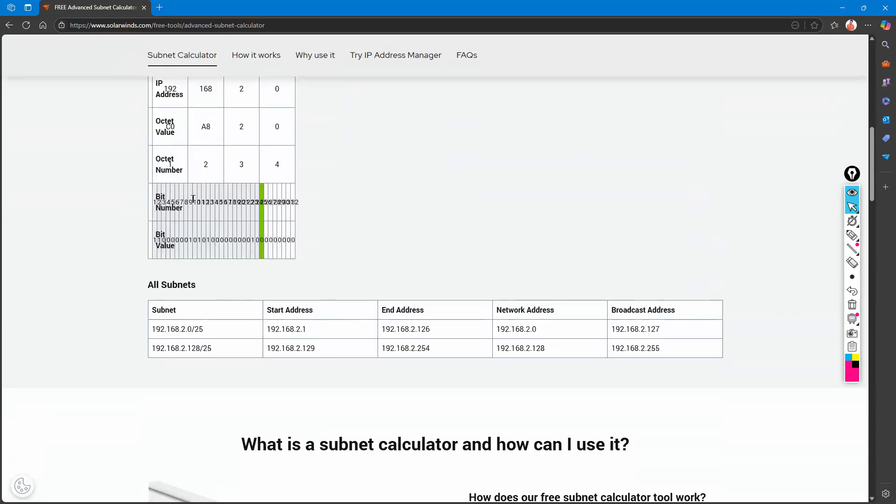
{"action": "left_click_drag", "start_coordinate": [185, 200], "coordinate": [341, 212]}
{"action": "left_click", "coordinate": [26, 25]}
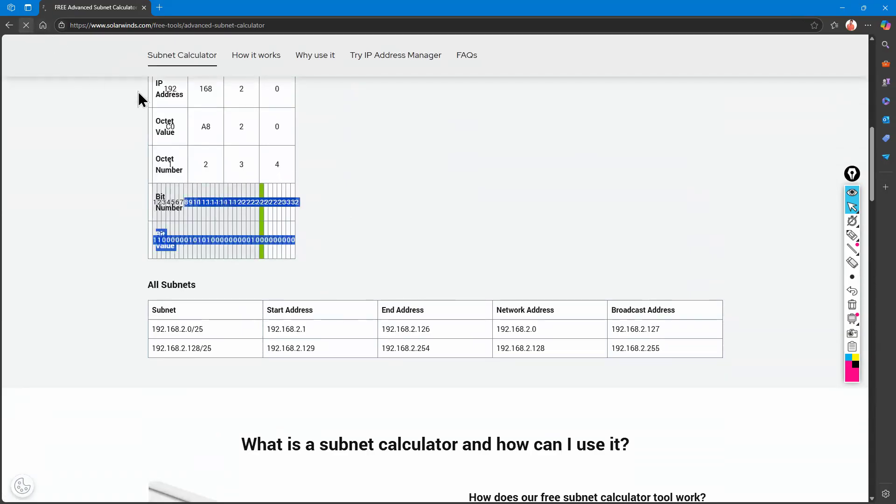
Copy the calculator's web address, close Edge and load the address in Firefox in place of the VMware ESXi login page
{"action": "left_click", "coordinate": [188, 29]}
{"action": "key", "text": "ctrl+c"}
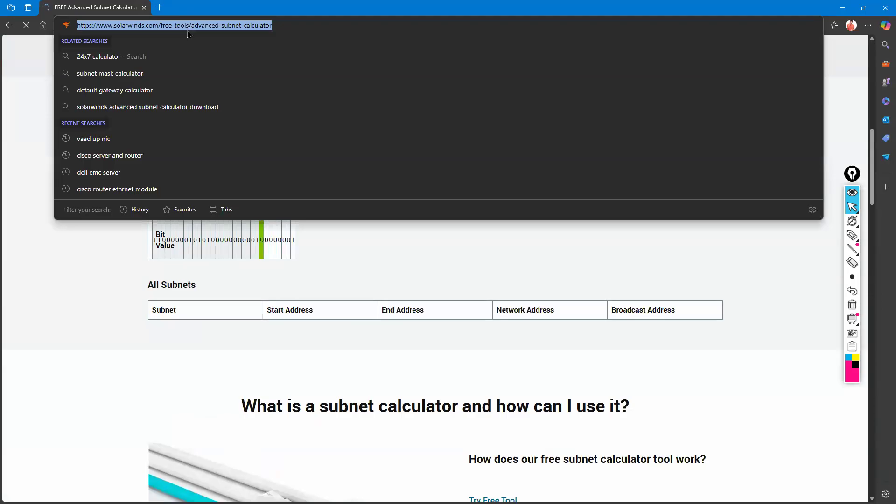
{"action": "left_click", "coordinate": [344, 289]}
{"action": "key", "text": "ctrl+plus"}
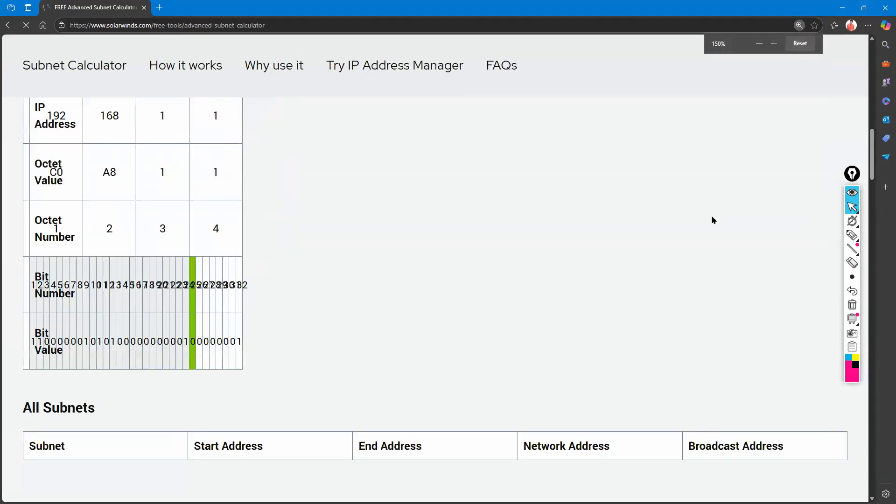
{"action": "left_click", "coordinate": [884, 8]}
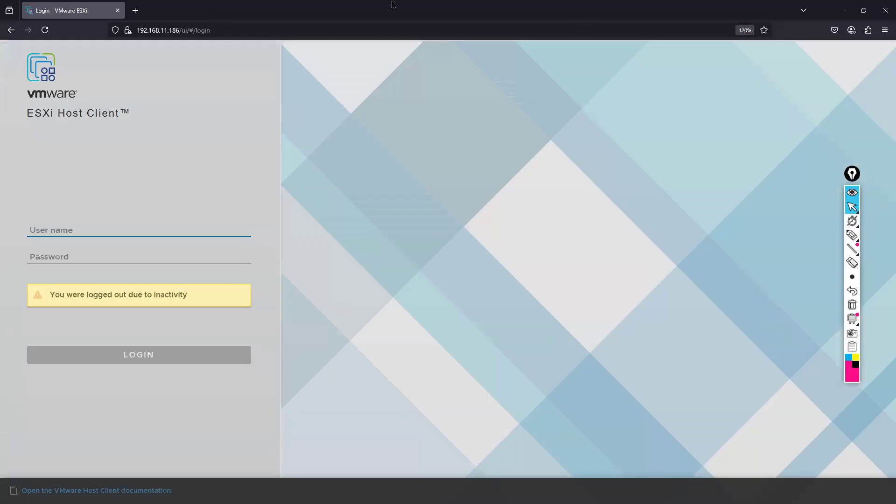
{"action": "left_click", "coordinate": [166, 37]}
{"action": "key", "text": "ctrl+v"}
{"action": "key", "text": "Return"}
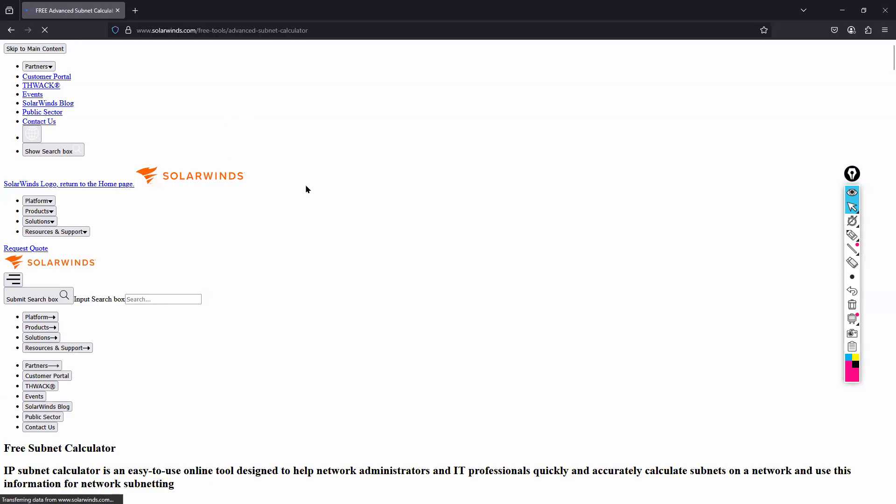
Accept all cookies in Firefox and set the subnet calculator's IP address to 192.168.2.0
{"action": "scroll", "coordinate": [305, 184], "scroll_direction": "down", "scroll_amount": 10}
{"action": "scroll", "coordinate": [341, 262], "scroll_direction": "down", "scroll_amount": 9}
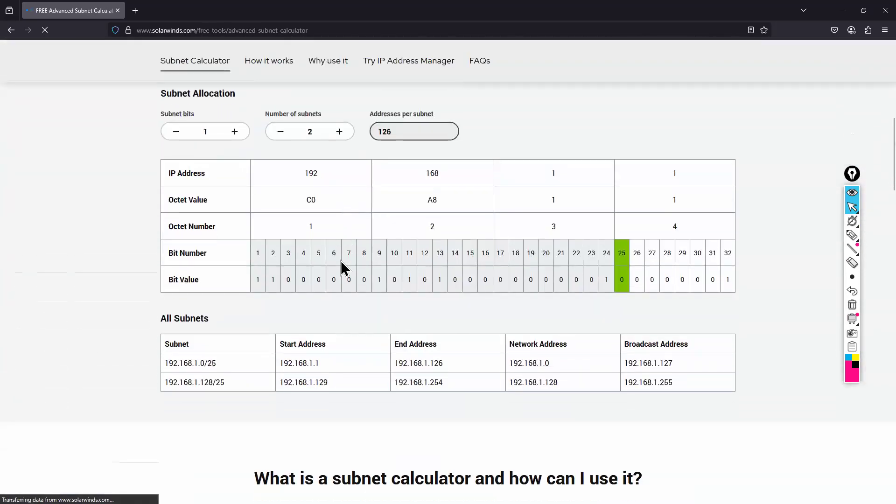
{"action": "scroll", "coordinate": [343, 265], "scroll_direction": "up", "scroll_amount": 2}
{"action": "left_click", "coordinate": [213, 215]}
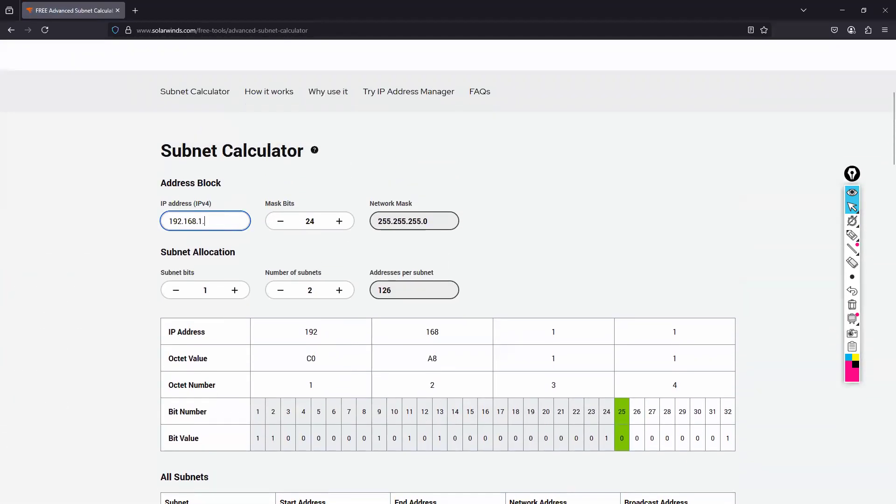
{"action": "key", "text": "BackSpace"}
{"action": "key", "text": "BackSpace"}
{"action": "type", "text": "2"}
{"action": "key", "text": "Tab"}
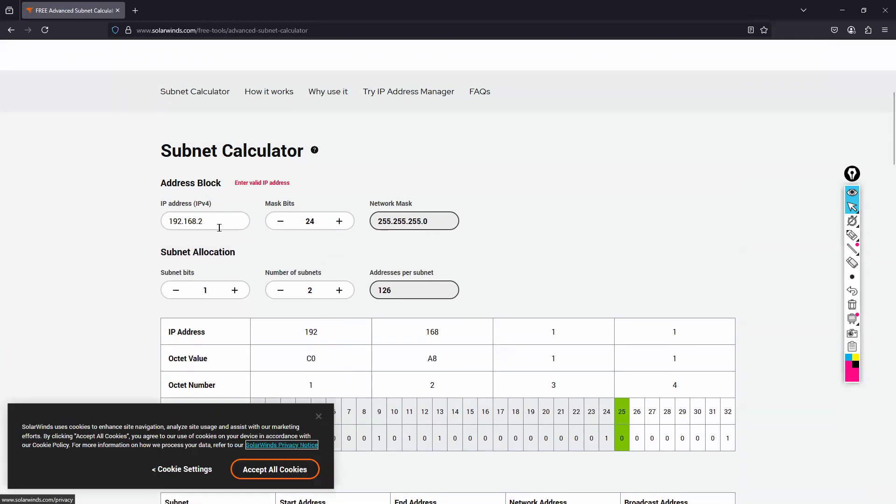
{"action": "left_click", "coordinate": [276, 469]}
{"action": "left_click", "coordinate": [225, 221]}
{"action": "type", "text": ".0"}
{"action": "left_click", "coordinate": [314, 222]}
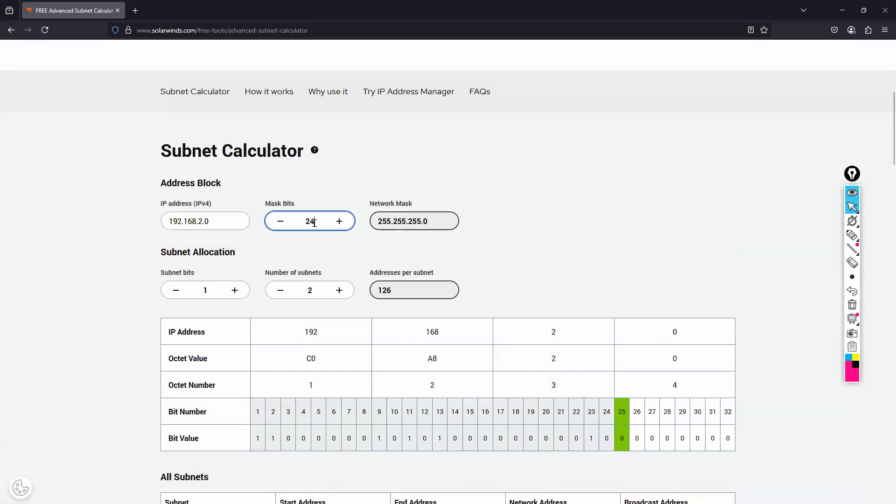
Set the subnet bits to 2 and check the highlighted bit number and the addresses available per subnet
{"action": "left_click", "coordinate": [234, 290]}
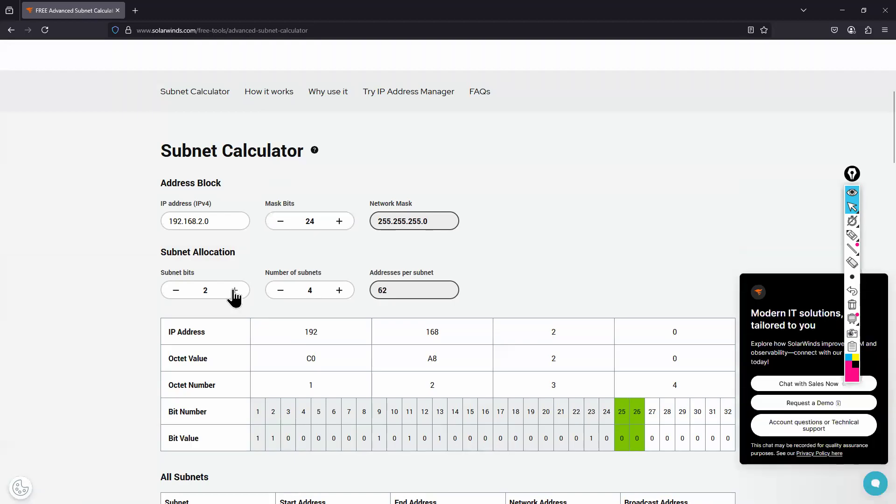
{"action": "left_click", "coordinate": [235, 290]}
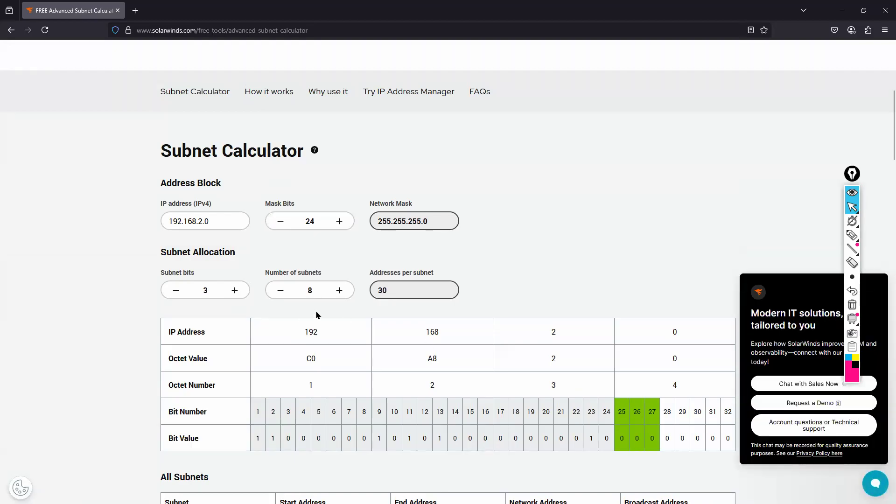
{"action": "left_click", "coordinate": [176, 290]}
{"action": "left_click_drag", "start_coordinate": [631, 415], "coordinate": [641, 417]}
{"action": "scroll", "coordinate": [544, 286], "scroll_direction": "down", "scroll_amount": 2}
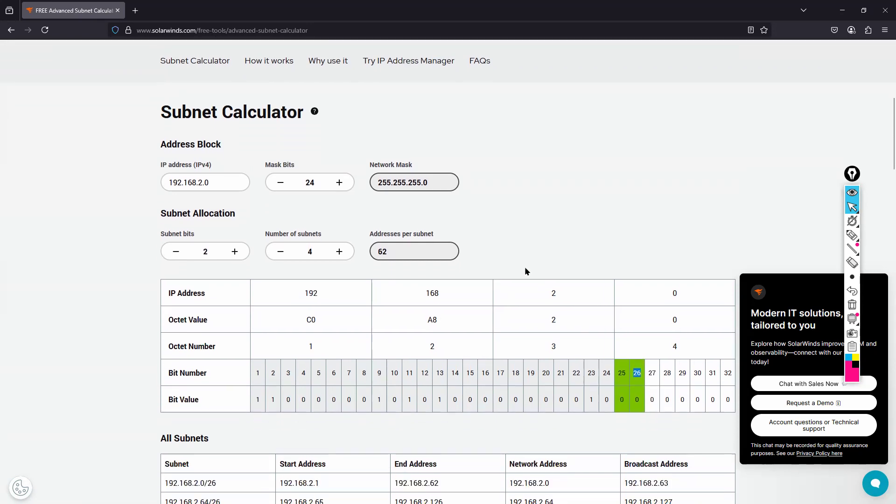
{"action": "double_click", "coordinate": [378, 226]}
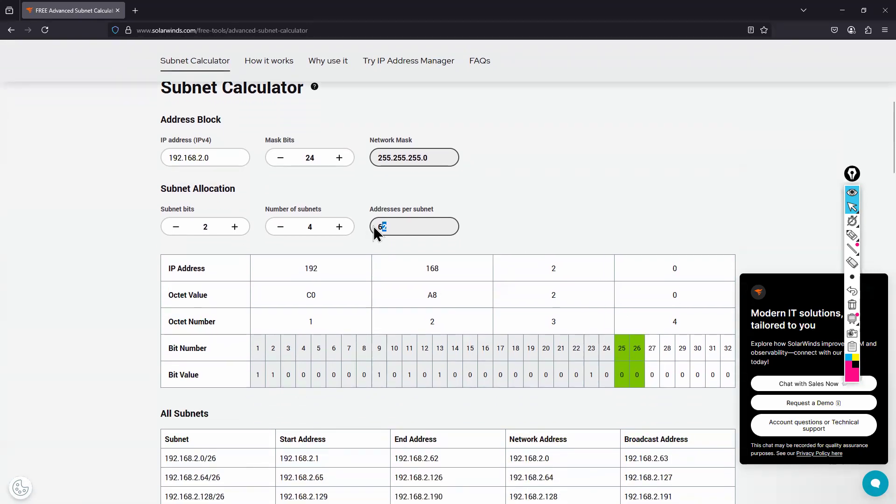
Examine the number of subnets, the addresses per subnet and the All Subnets table in the calculator
{"action": "left_click", "coordinate": [307, 226]}
{"action": "scroll", "coordinate": [559, 232], "scroll_direction": "down", "scroll_amount": 3}
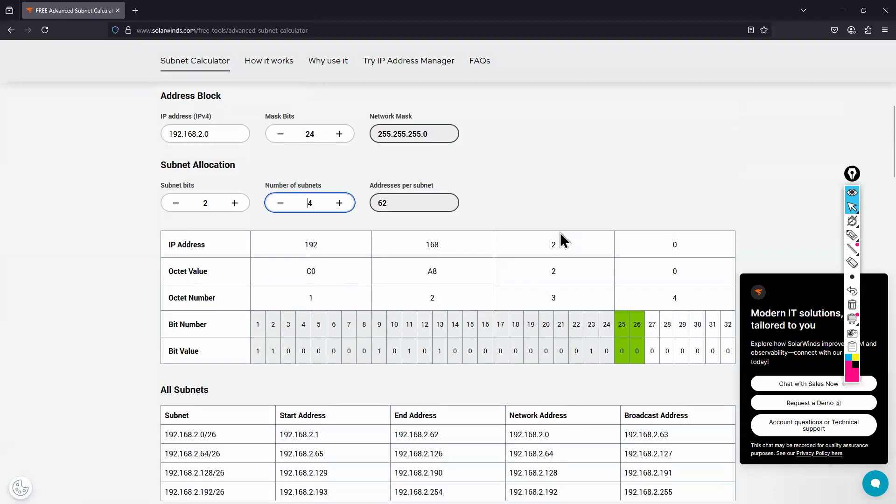
{"action": "scroll", "coordinate": [294, 266], "scroll_direction": "up", "scroll_amount": 2}
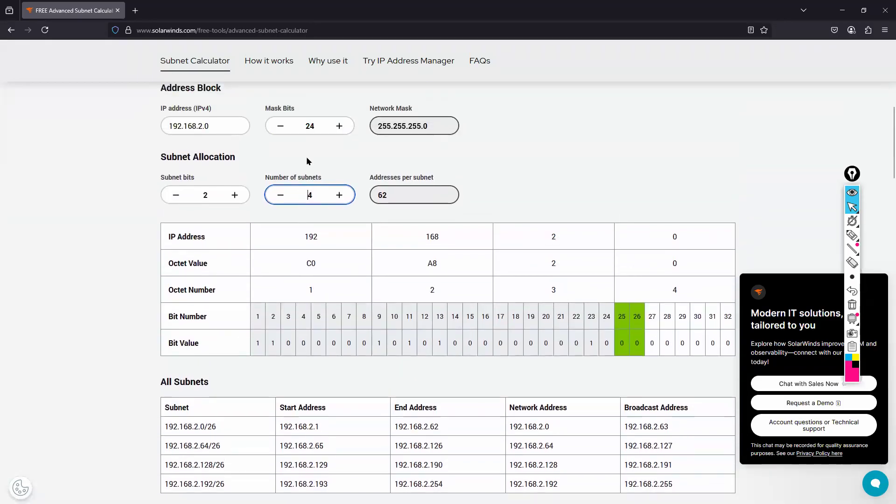
{"action": "double_click", "coordinate": [375, 192]}
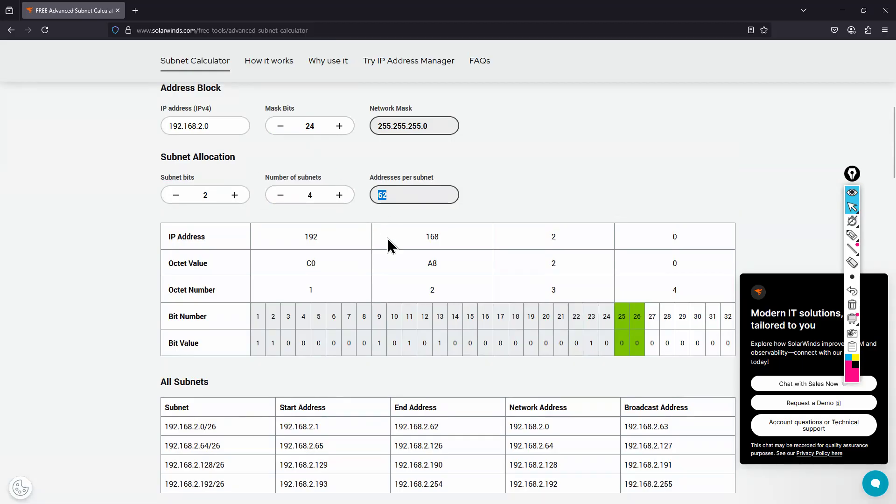
{"action": "scroll", "coordinate": [407, 310], "scroll_direction": "down", "scroll_amount": 2}
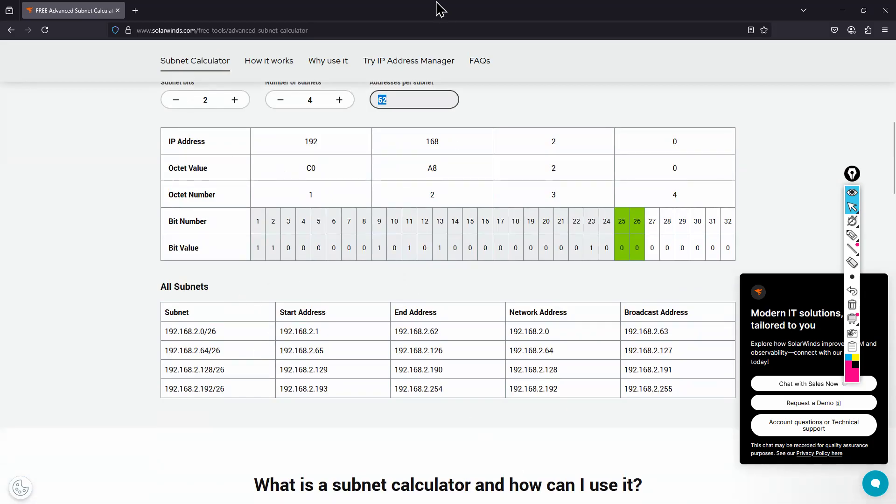
{"action": "left_click_drag", "start_coordinate": [386, 21], "coordinate": [397, 454]}
{"action": "left_click_drag", "start_coordinate": [452, 444], "coordinate": [411, 41]}
{"action": "double_click", "coordinate": [410, 41]}
Outline the 192.168.2.0/26 and 192.168.2.64/26 rows with the pen and cross them out
{"action": "left_click", "coordinate": [851, 235]}
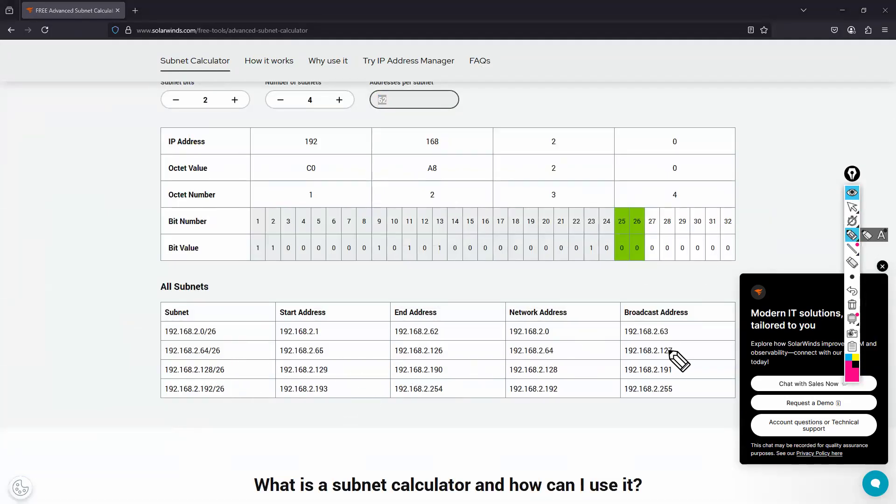
{"action": "mouse_move", "coordinate": [148, 321]}
{"action": "left_mouse_down"}
{"action": "mouse_move", "coordinate": [145, 360]}
{"action": "mouse_move", "coordinate": [628, 362]}
{"action": "mouse_move", "coordinate": [682, 348]}
{"action": "mouse_move", "coordinate": [574, 308]}
{"action": "mouse_move", "coordinate": [148, 309]}
{"action": "left_mouse_up"}
{"action": "left_click_drag", "start_coordinate": [210, 312], "coordinate": [311, 371]}
{"action": "left_click_drag", "start_coordinate": [291, 314], "coordinate": [247, 366]}
{"action": "mouse_move", "coordinate": [472, 309]}
{"action": "left_mouse_down"}
{"action": "mouse_move", "coordinate": [508, 346]}
{"action": "mouse_move", "coordinate": [479, 352]}
{"action": "left_mouse_up"}
Mark the 192.168.2.128/26 subnet with the pen and write 62 beside its broadcast address
{"action": "left_click_drag", "start_coordinate": [204, 376], "coordinate": [230, 371]}
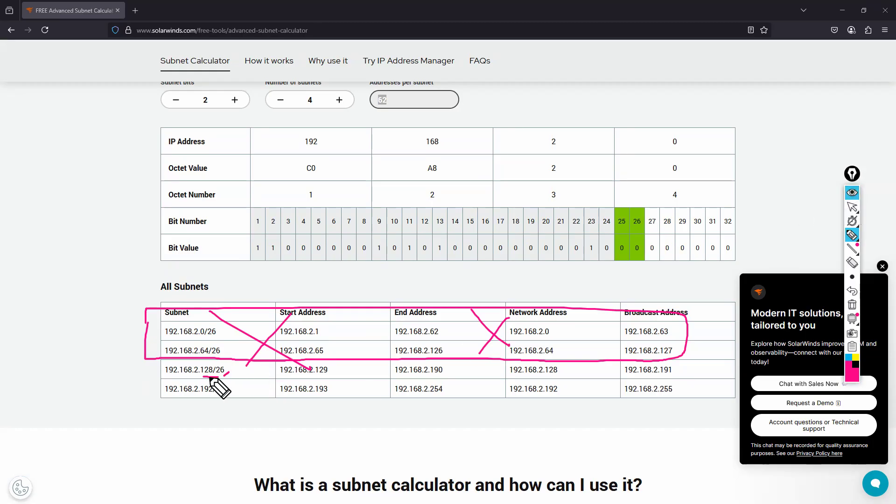
{"action": "mouse_move", "coordinate": [160, 366]}
{"action": "left_mouse_down"}
{"action": "mouse_move", "coordinate": [160, 377]}
{"action": "mouse_move", "coordinate": [218, 378]}
{"action": "left_mouse_up"}
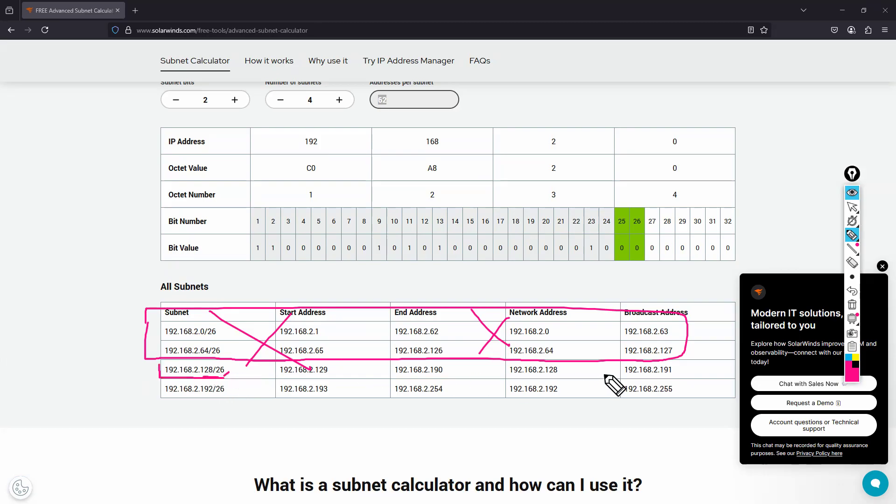
{"action": "mouse_move", "coordinate": [685, 366]}
{"action": "left_mouse_down"}
{"action": "mouse_move", "coordinate": [706, 368]}
{"action": "mouse_move", "coordinate": [711, 348]}
{"action": "left_mouse_up"}
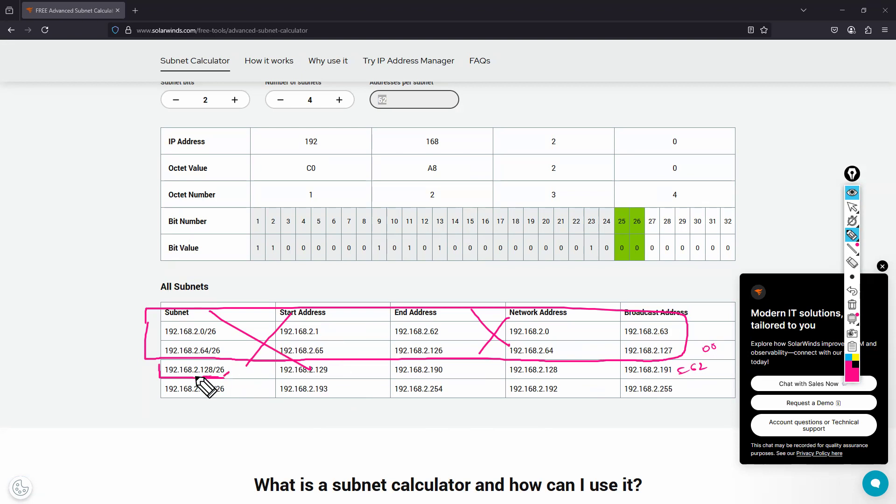
{"action": "key", "text": "ctrl+shift+2"}
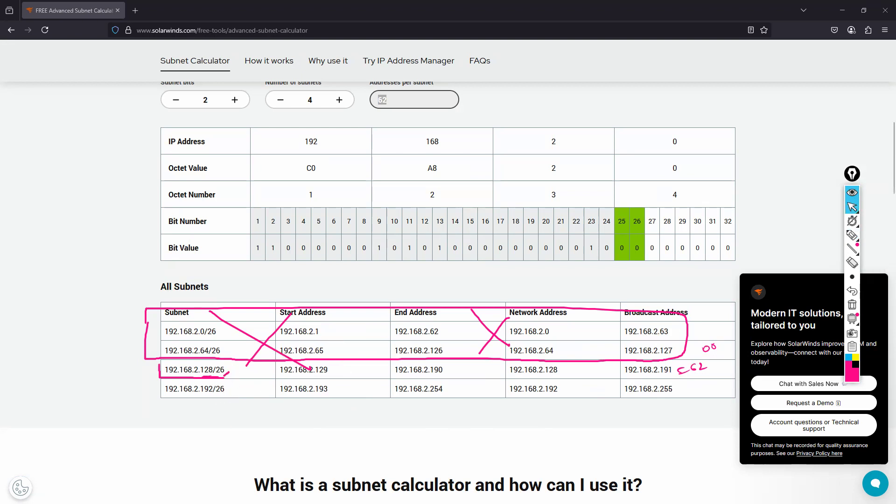
Switch to Packet Tracer, erase all pen marks and open the BRNCH-3 note for editing at its address range
{"action": "left_click", "coordinate": [842, 11]}
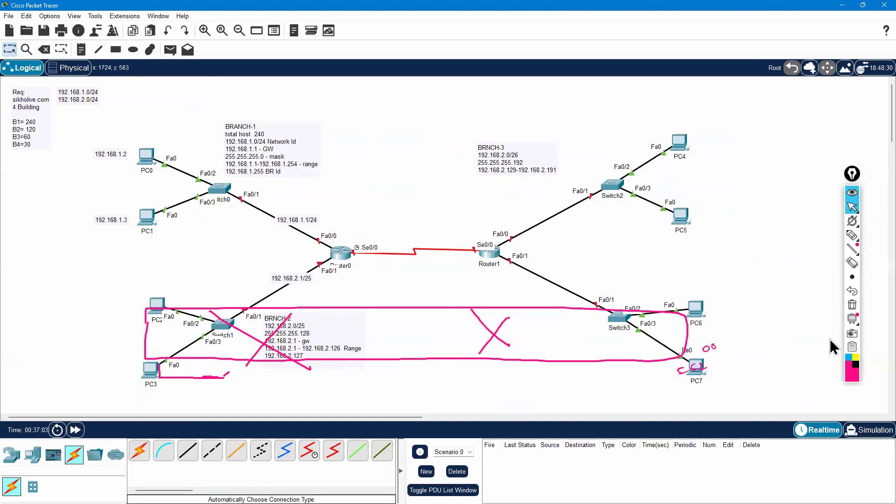
{"action": "left_click", "coordinate": [852, 304]}
{"action": "double_click", "coordinate": [517, 171]}
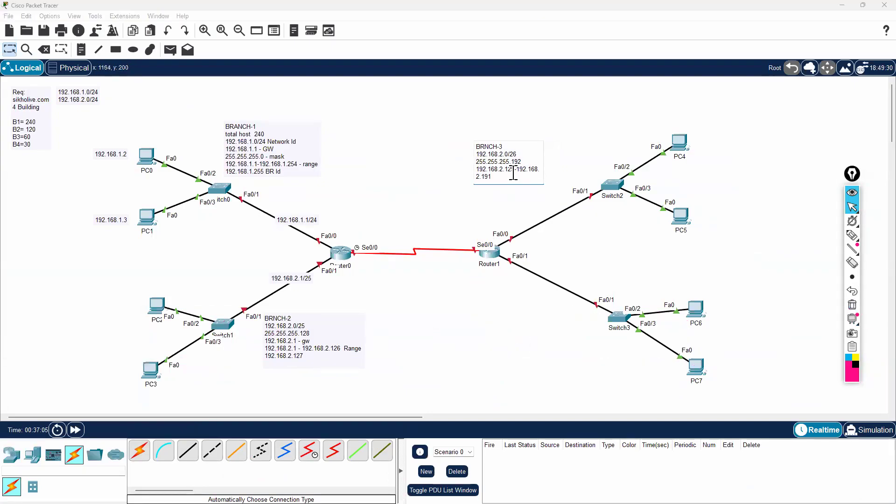
{"action": "left_click_drag", "start_coordinate": [509, 169], "coordinate": [516, 167]}
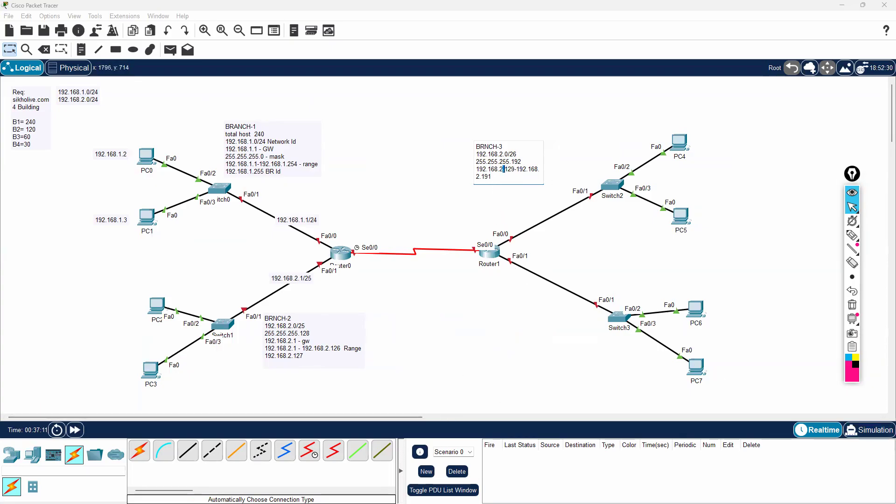
Check the 192.168.2.128/26 end address in Firefox and correct the end of the BRNCH-3 note's range to 192.168.2.190
{"action": "key", "text": "alt+Tab"}
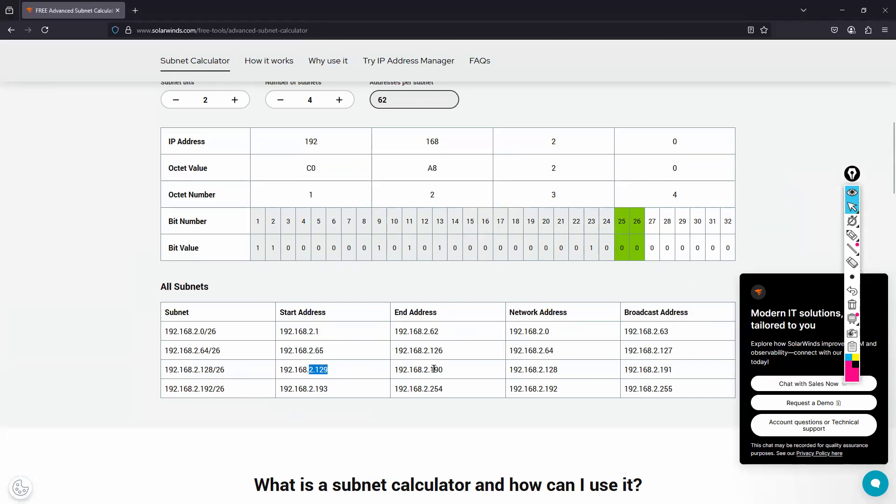
{"action": "left_click_drag", "start_coordinate": [430, 369], "coordinate": [445, 370]}
{"action": "left_click", "coordinate": [842, 10]}
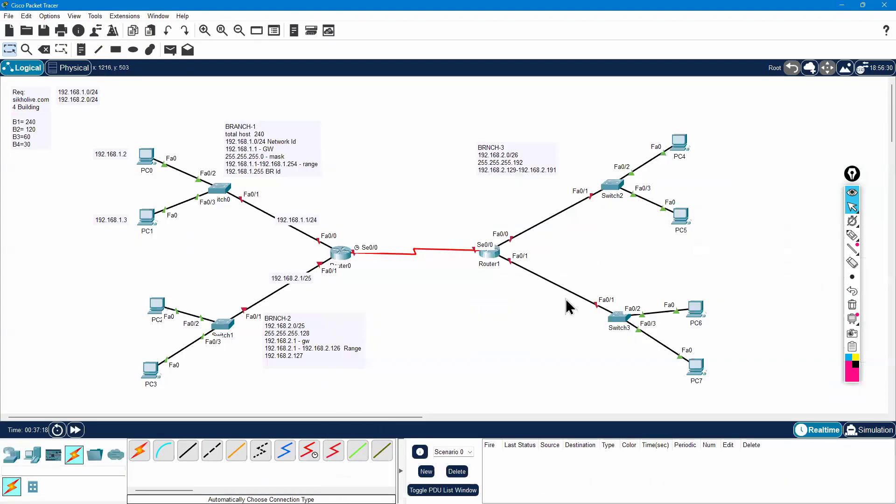
{"action": "double_click", "coordinate": [552, 173]}
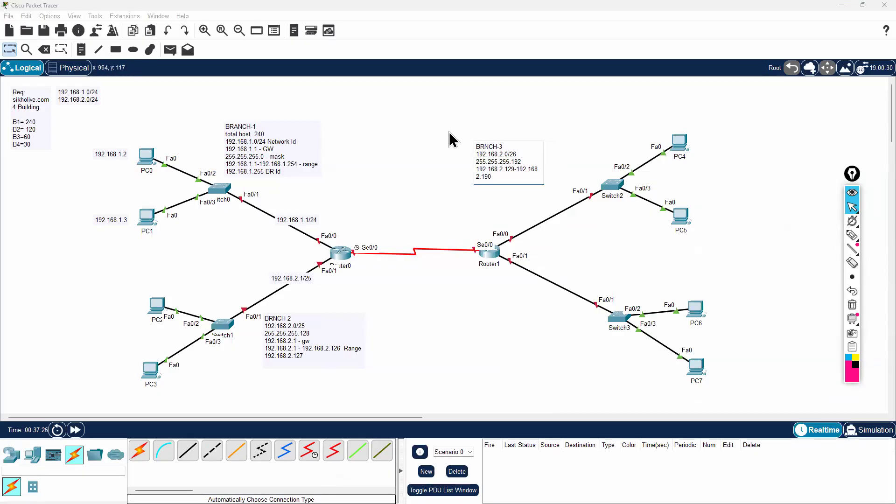
{"action": "left_click", "coordinate": [449, 185]}
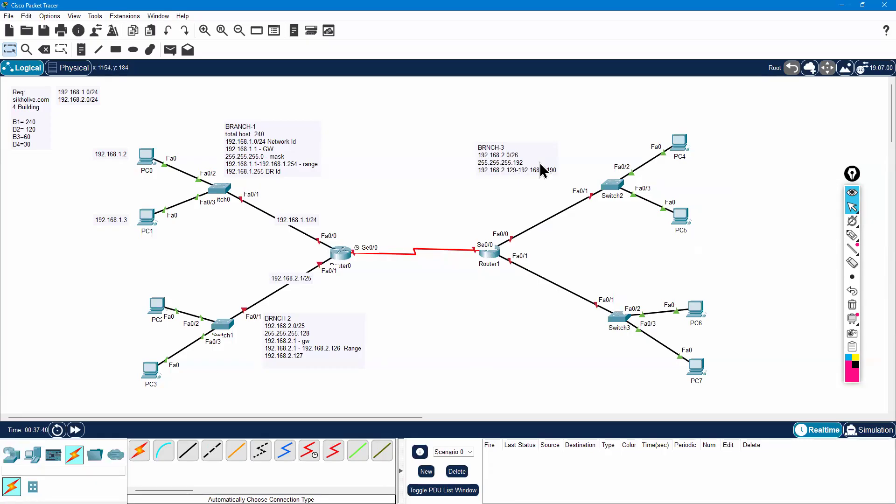
Add the line "192.168.2.191 BR id" below the address range in the BRNCH-3 note
{"action": "double_click", "coordinate": [553, 169]}
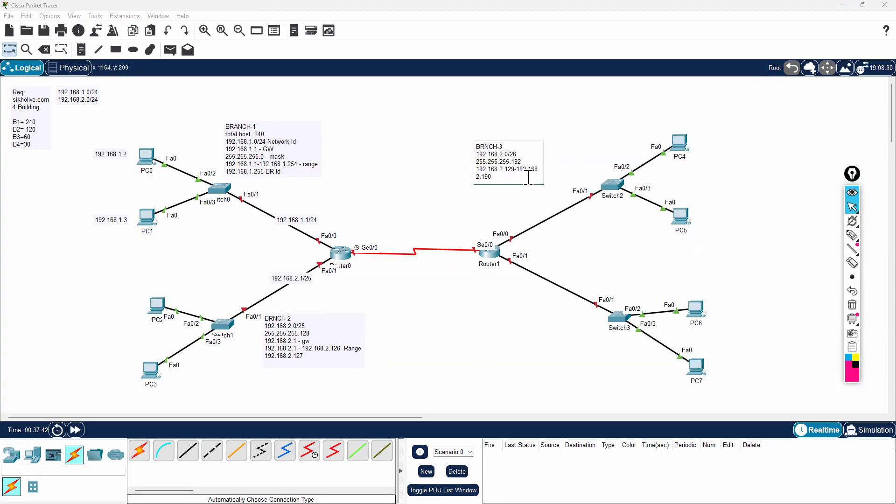
{"action": "key", "text": "Return"}
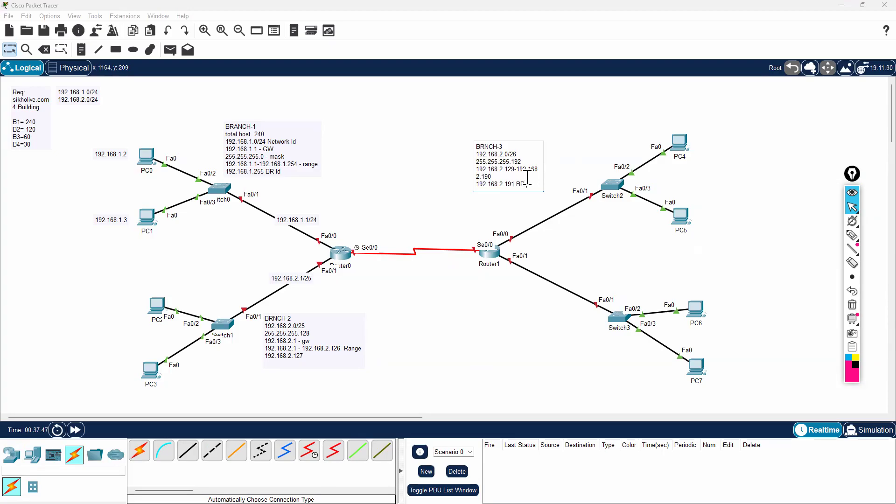
{"action": "key", "text": "Return"}
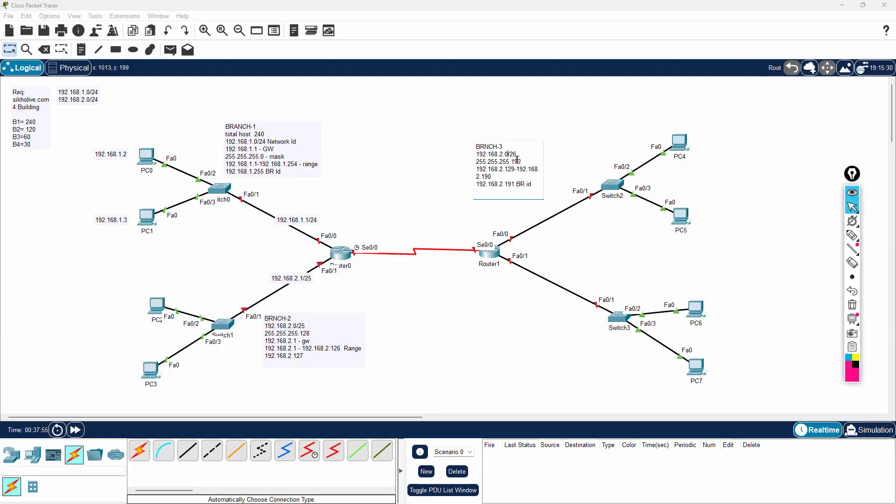
{"action": "left_click", "coordinate": [432, 161]}
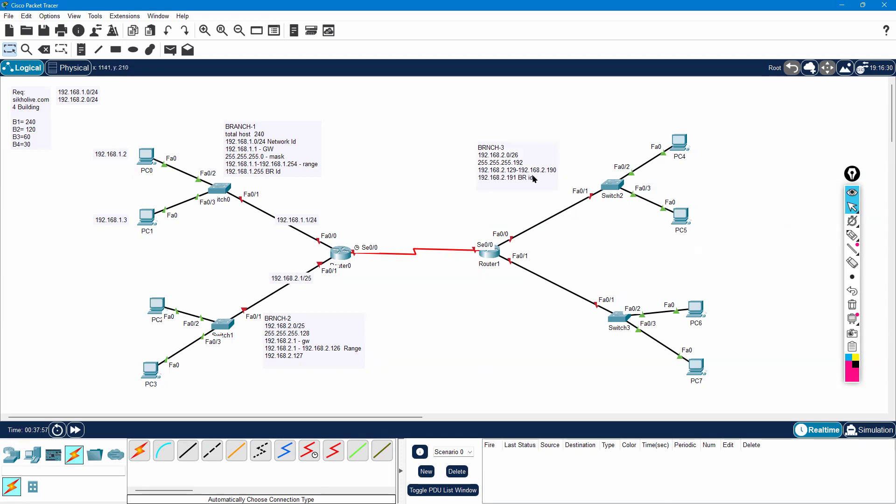
Add "(192.168.2.128/26)" after 192.168.2.0/26 in the BRNCH-3 note and shift the note slightly away from Switch2
{"action": "double_click", "coordinate": [522, 159]}
{"action": "left_click", "coordinate": [524, 154]}
{"action": "type", "text": "(192.168.2.128/26"}
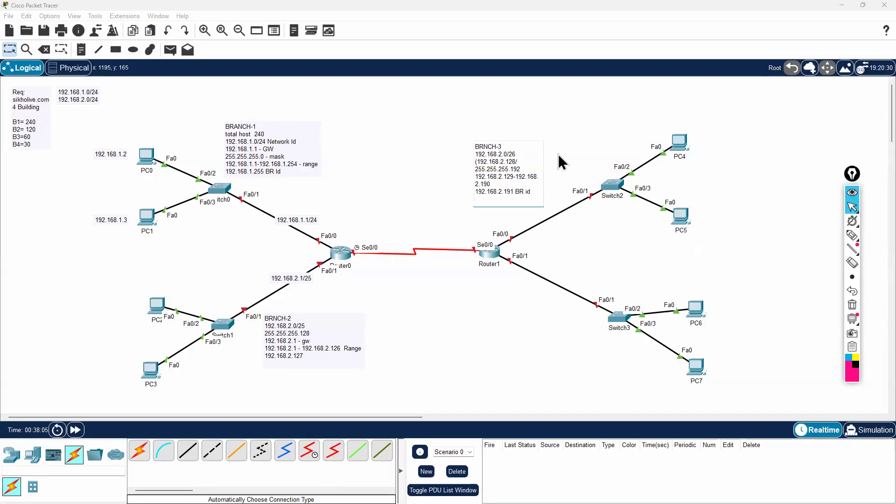
{"action": "left_click", "coordinate": [417, 122]}
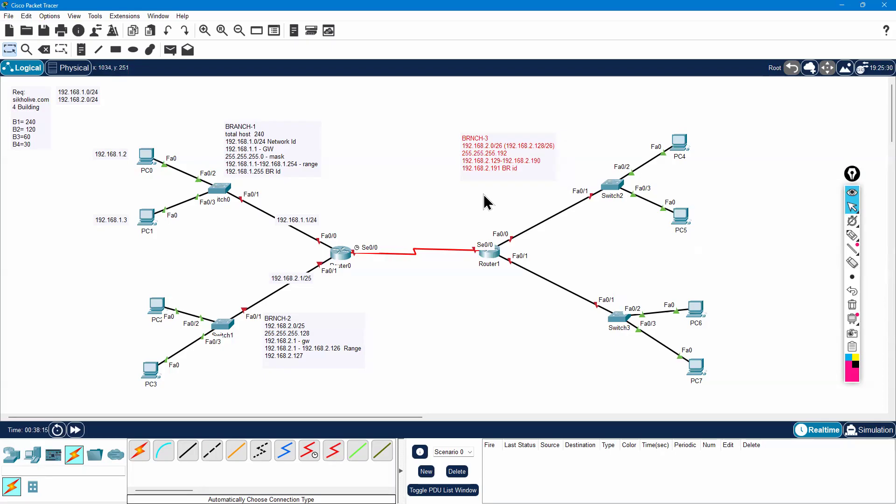
Switch to the subnet calculator in Firefox and check the 192.168.2.128/26 row's broadcast, network, start and end addresses
{"action": "left_click", "coordinate": [842, 5]}
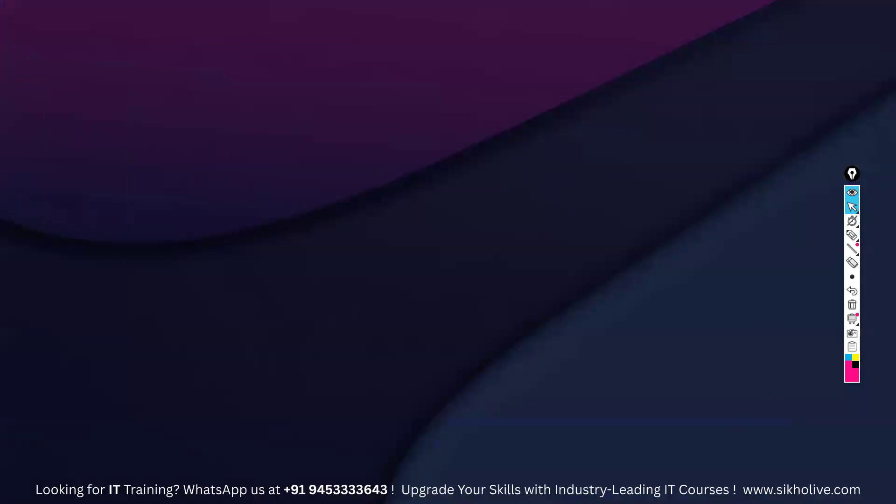
{"action": "key", "text": "alt+Tab"}
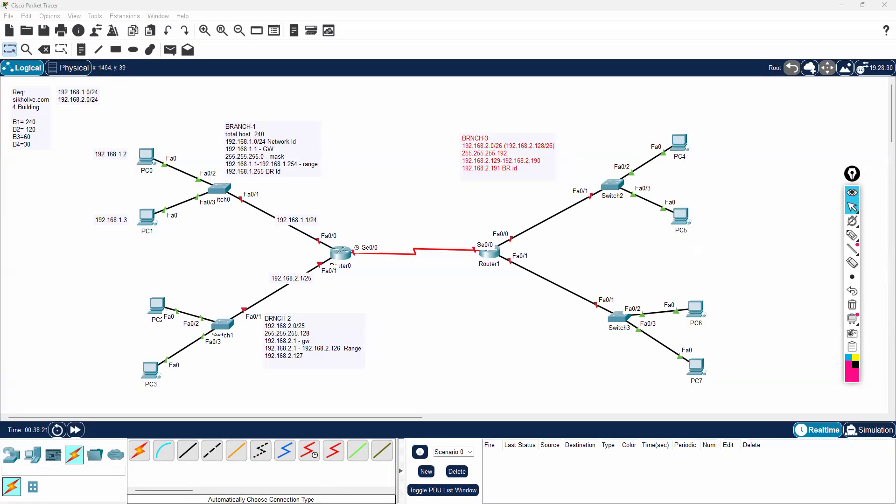
{"action": "key", "text": "alt+Tab"}
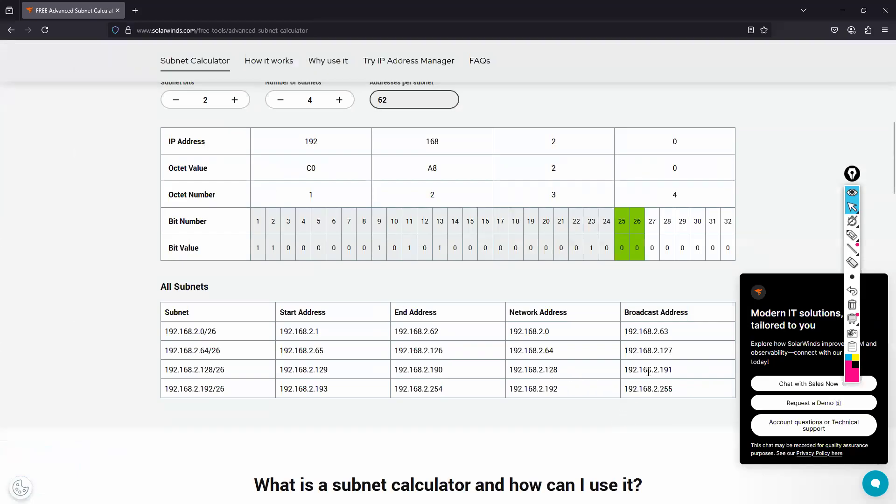
{"action": "left_click_drag", "start_coordinate": [676, 370], "coordinate": [623, 372]}
{"action": "left_click_drag", "start_coordinate": [555, 368], "coordinate": [407, 378]}
{"action": "left_click", "coordinate": [532, 370]}
{"action": "left_click_drag", "start_coordinate": [531, 370], "coordinate": [552, 371]}
{"action": "left_click_drag", "start_coordinate": [280, 368], "coordinate": [446, 371]}
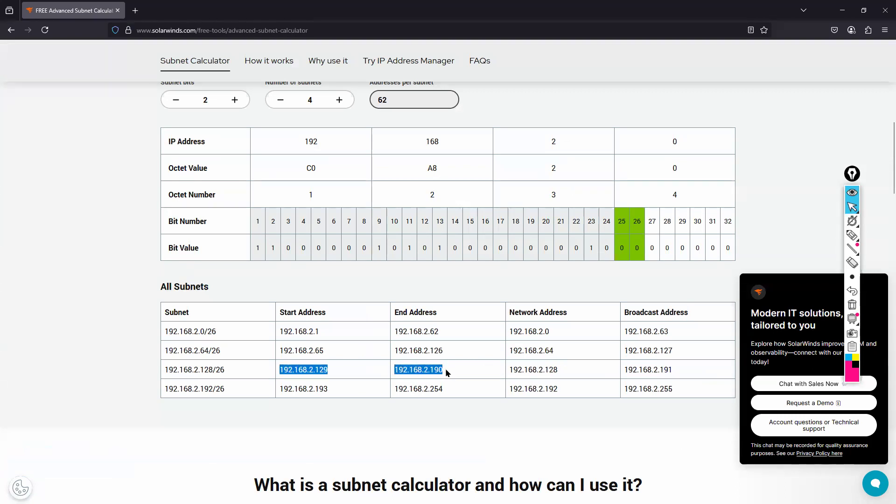
{"action": "left_click", "coordinate": [276, 369]}
Highlight the first three subnet rows of the table, and separately the 192.168.2.192/26 row, to compare them
{"action": "left_click_drag", "start_coordinate": [674, 369], "coordinate": [158, 320]}
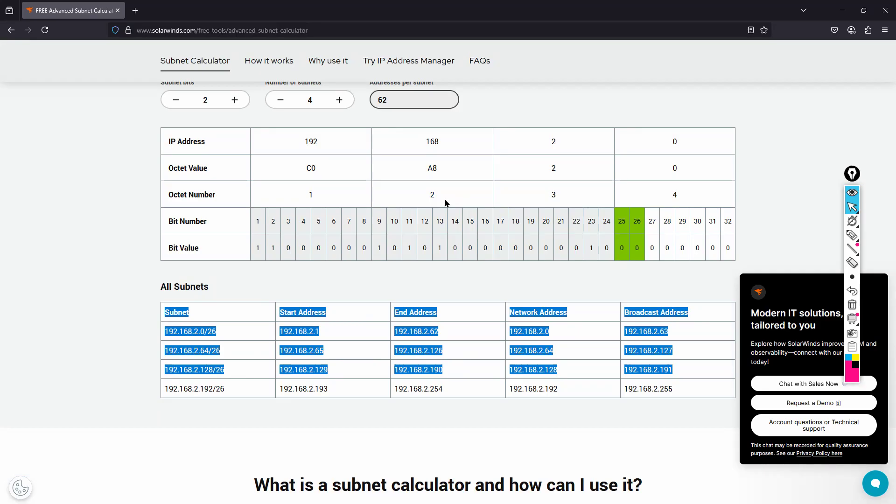
{"action": "left_click", "coordinate": [265, 376]}
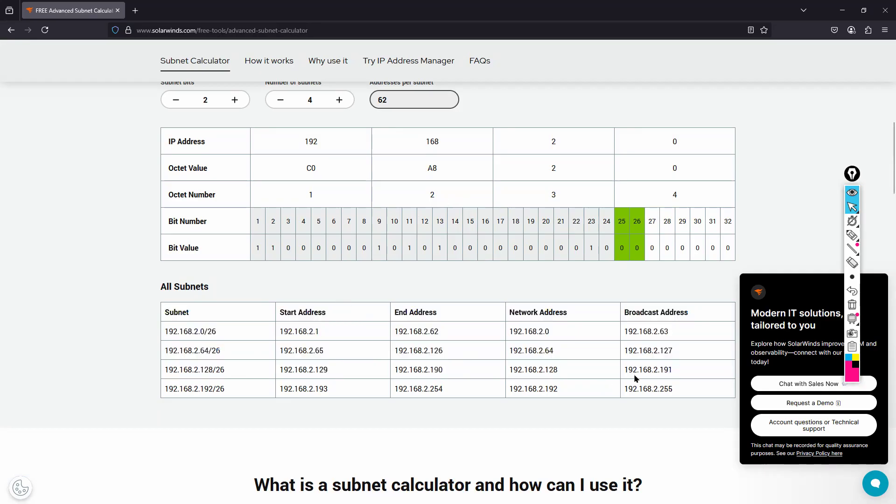
{"action": "left_click_drag", "start_coordinate": [678, 371], "coordinate": [153, 319]}
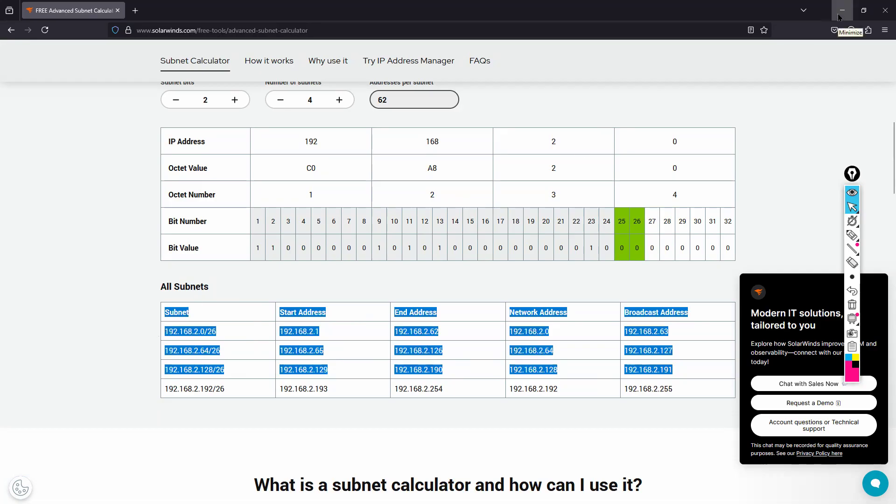
{"action": "left_click_drag", "start_coordinate": [679, 373], "coordinate": [105, 320]}
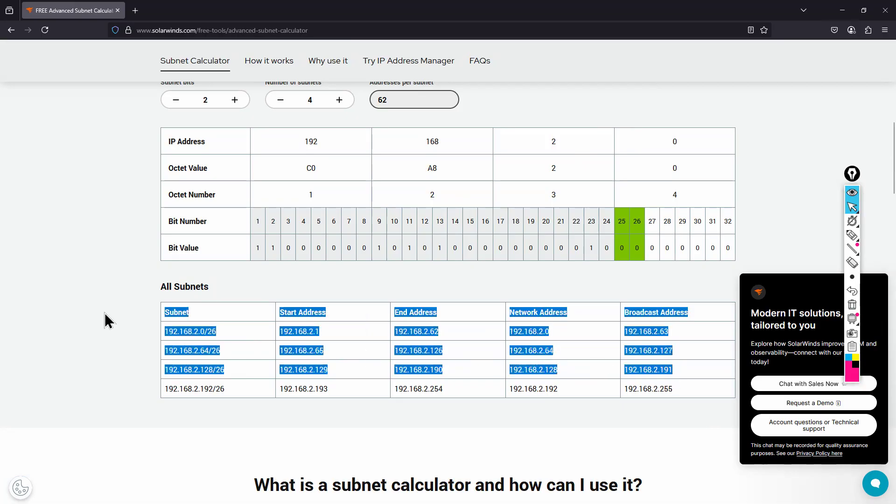
{"action": "left_click_drag", "start_coordinate": [163, 389], "coordinate": [639, 389]}
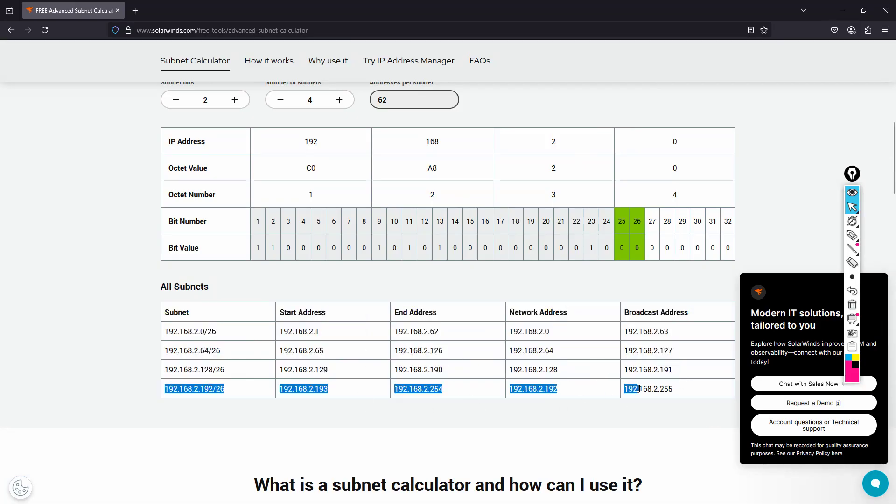
Switch to Packet Tracer, tick the BRNCH-2 subnet with the pen and handwrite the subtraction 256 − 128 above the topology
{"action": "left_click", "coordinate": [842, 11]}
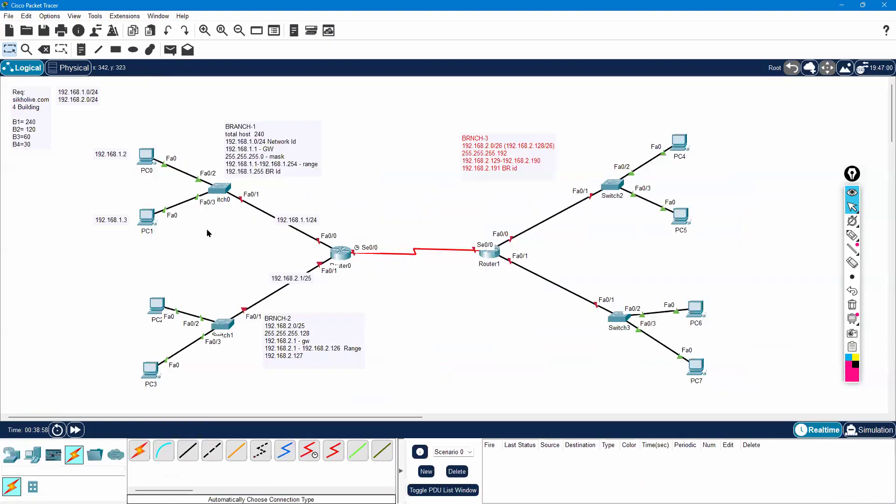
{"action": "left_click", "coordinate": [852, 235]}
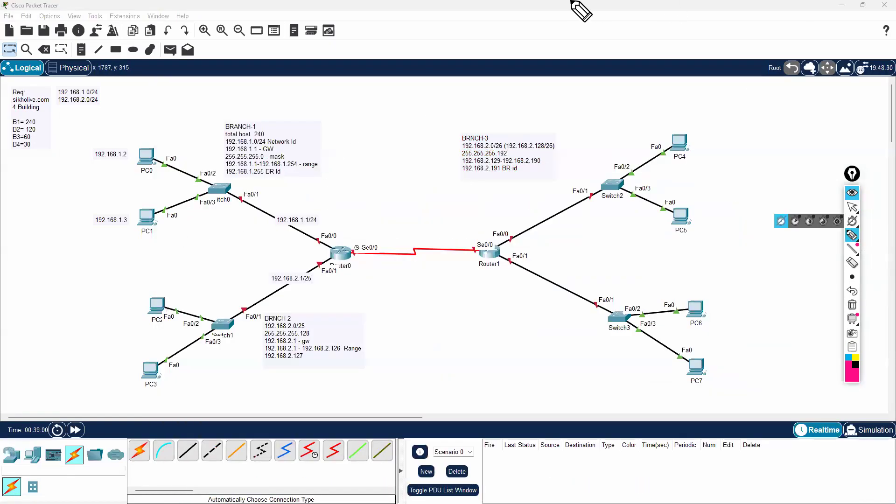
{"action": "mouse_move", "coordinate": [364, 97]}
{"action": "left_mouse_down"}
{"action": "mouse_move", "coordinate": [378, 109]}
{"action": "mouse_move", "coordinate": [395, 97]}
{"action": "left_mouse_up"}
{"action": "left_click_drag", "start_coordinate": [301, 321], "coordinate": [320, 315]}
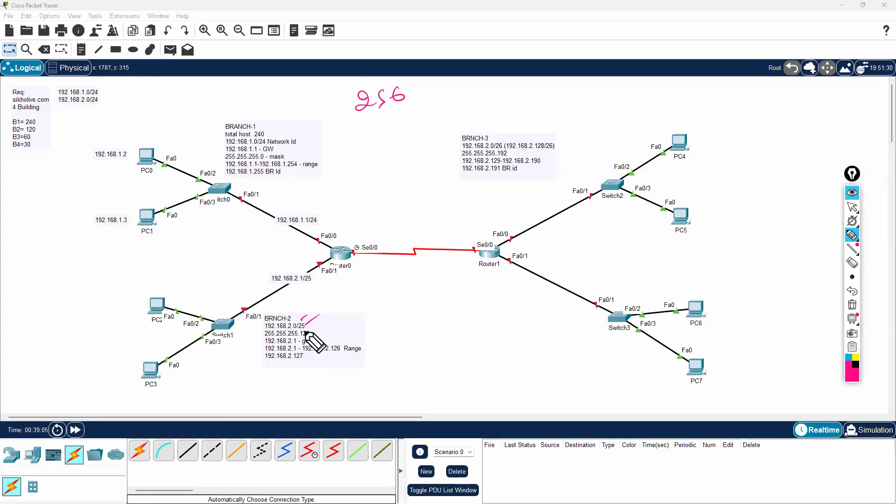
{"action": "mouse_move", "coordinate": [365, 118]}
{"action": "left_mouse_down"}
{"action": "mouse_move", "coordinate": [362, 136]}
{"action": "mouse_move", "coordinate": [387, 134]}
{"action": "mouse_move", "coordinate": [396, 120]}
{"action": "left_mouse_up"}
{"action": "left_click_drag", "start_coordinate": [344, 134], "coordinate": [348, 132]}
{"action": "mouse_move", "coordinate": [330, 159]}
{"action": "left_mouse_down"}
{"action": "mouse_move", "coordinate": [444, 128]}
{"action": "mouse_move", "coordinate": [353, 182]}
{"action": "mouse_move", "coordinate": [390, 157]}
{"action": "mouse_move", "coordinate": [382, 164]}
{"action": "left_mouse_up"}
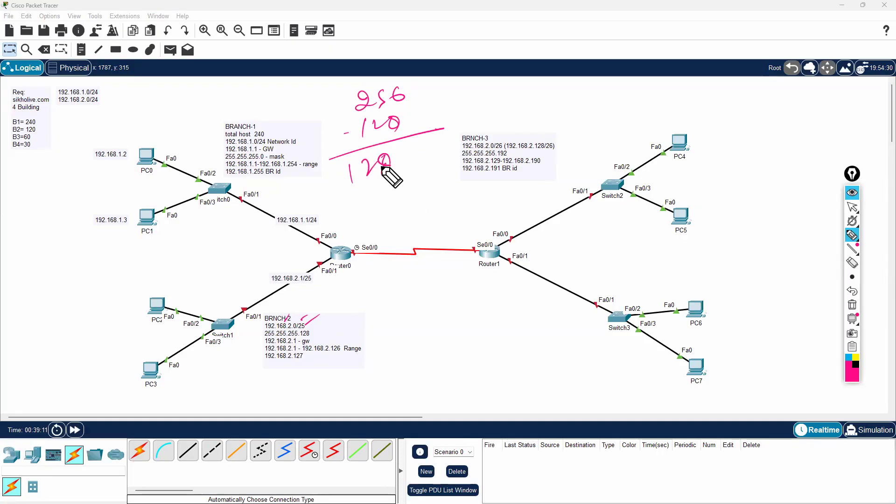
Handwrite 128 − 64 under the earlier subtraction, circle the resulting 64 and circle PC4
{"action": "left_click_drag", "start_coordinate": [346, 205], "coordinate": [423, 163]}
{"action": "left_click_drag", "start_coordinate": [700, 140], "coordinate": [636, 120]}
{"action": "mouse_move", "coordinate": [385, 193]}
{"action": "left_mouse_down"}
{"action": "mouse_move", "coordinate": [382, 201]}
{"action": "mouse_move", "coordinate": [397, 205]}
{"action": "left_mouse_up"}
{"action": "left_click_drag", "start_coordinate": [352, 241], "coordinate": [446, 189]}
{"action": "mouse_move", "coordinate": [353, 213]}
{"action": "left_mouse_down"}
{"action": "mouse_move", "coordinate": [388, 239]}
{"action": "mouse_move", "coordinate": [409, 224]}
{"action": "mouse_move", "coordinate": [409, 237]}
{"action": "left_mouse_up"}
{"action": "left_click_drag", "start_coordinate": [419, 243], "coordinate": [428, 227]}
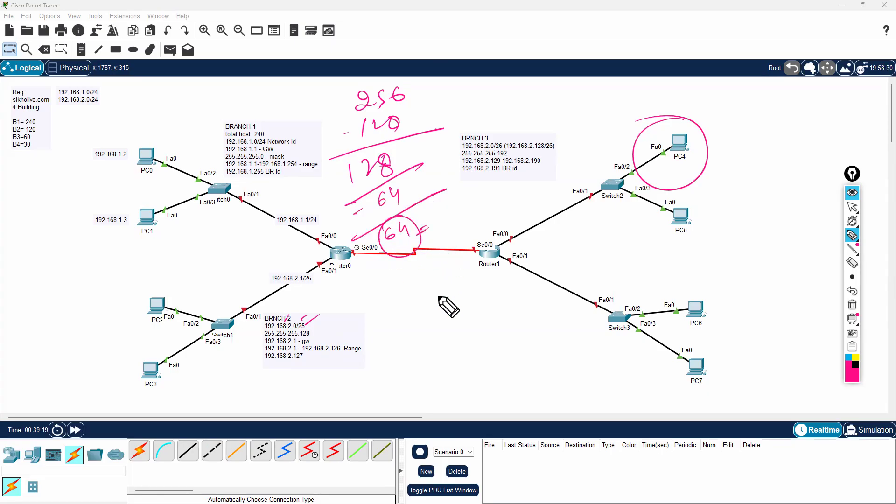
Circle the Switch3 branch, tick B4=30, handwrite 64 − 32 with the resulting 32 circled, and clear all the ink
{"action": "mouse_move", "coordinate": [684, 277]}
{"action": "left_mouse_down"}
{"action": "mouse_move", "coordinate": [738, 342]}
{"action": "mouse_move", "coordinate": [640, 296]}
{"action": "left_mouse_up"}
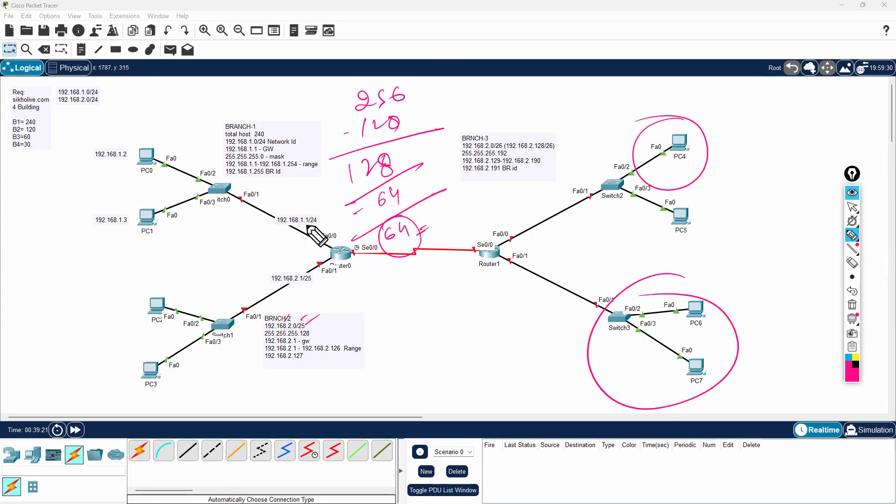
{"action": "left_click_drag", "start_coordinate": [30, 146], "coordinate": [45, 142]}
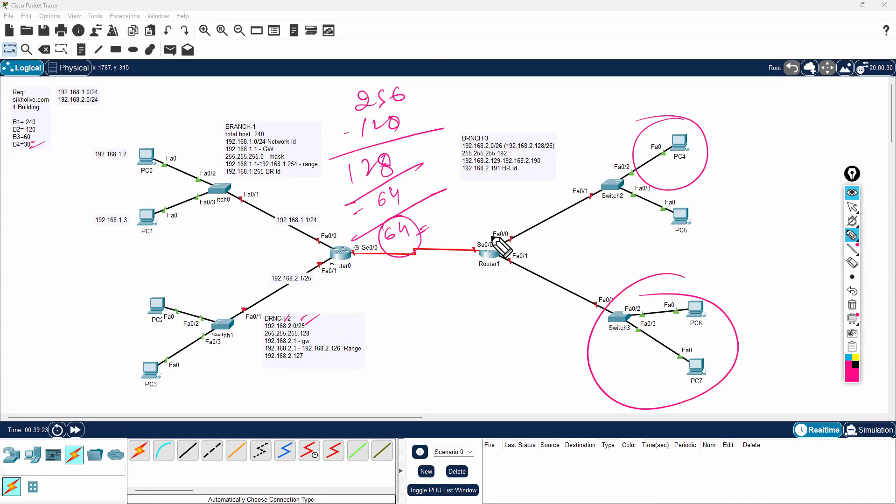
{"action": "mouse_move", "coordinate": [410, 248]}
{"action": "left_mouse_down"}
{"action": "mouse_move", "coordinate": [412, 267]}
{"action": "mouse_move", "coordinate": [433, 256]}
{"action": "mouse_move", "coordinate": [394, 301]}
{"action": "left_mouse_up"}
{"action": "mouse_move", "coordinate": [434, 280]}
{"action": "left_mouse_down"}
{"action": "mouse_move", "coordinate": [439, 303]}
{"action": "mouse_move", "coordinate": [452, 290]}
{"action": "mouse_move", "coordinate": [429, 276]}
{"action": "left_mouse_up"}
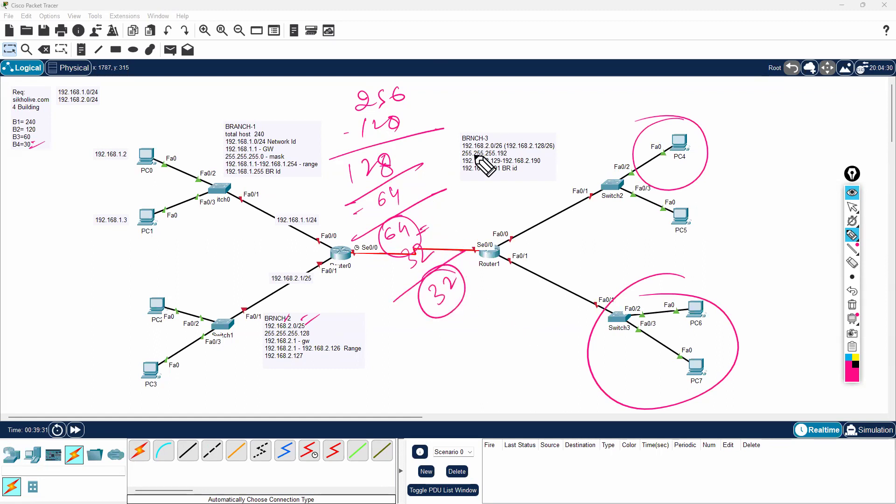
{"action": "left_click", "coordinate": [852, 207]}
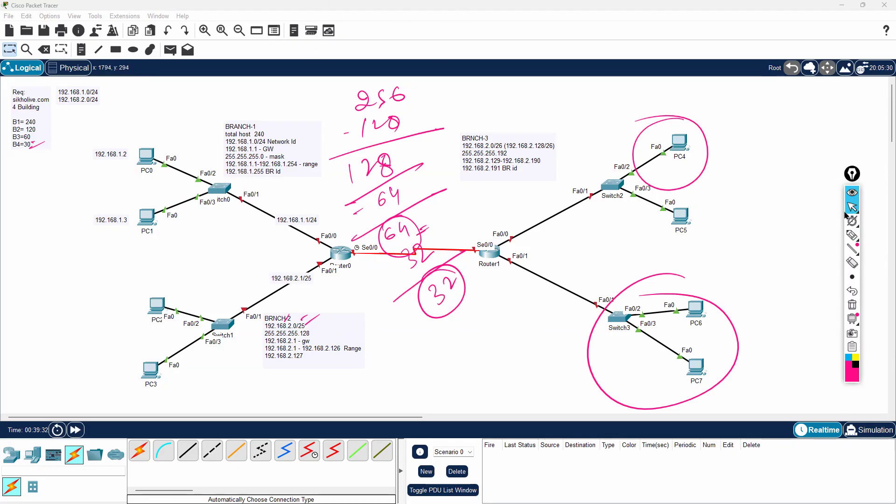
{"action": "left_click", "coordinate": [852, 305]}
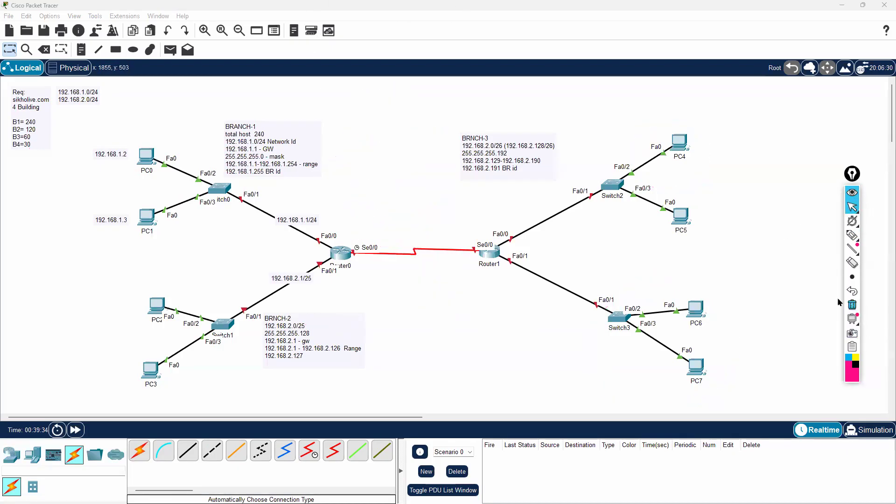
Place a text note between Router1 and Switch3 with the lines "Branch 4", "192.168.2.0/27" and "255.255.255.224"
{"action": "left_click", "coordinate": [81, 49]}
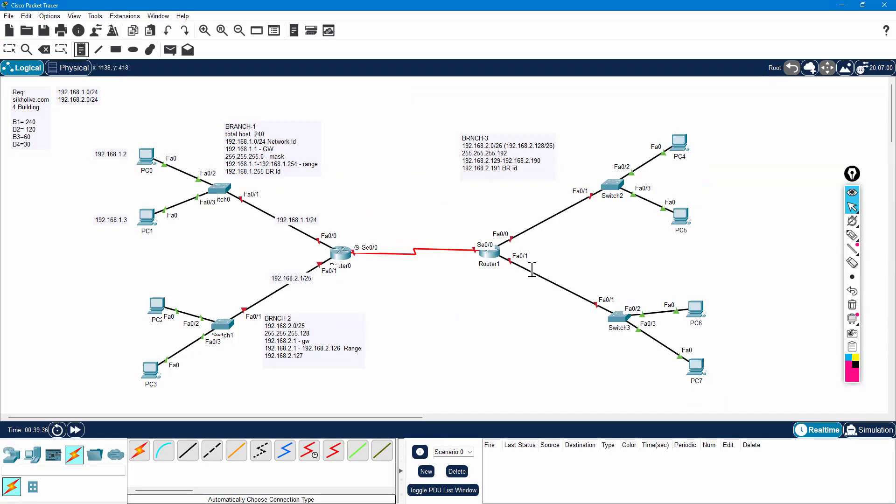
{"action": "left_click", "coordinate": [488, 307]}
{"action": "type", "text": "Branch 4"}
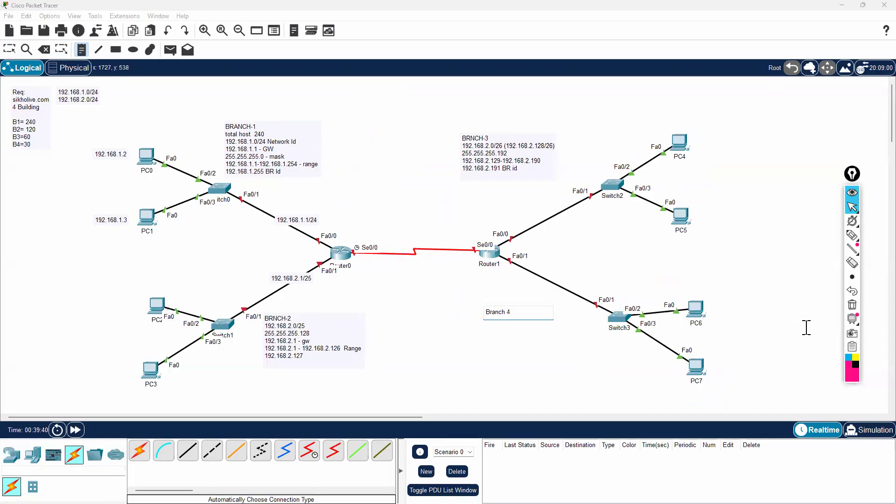
{"action": "key", "text": "Return"}
{"action": "type", "text": "192.168.2.0/"}
{"action": "type", "text": "27"}
{"action": "key", "text": "Return"}
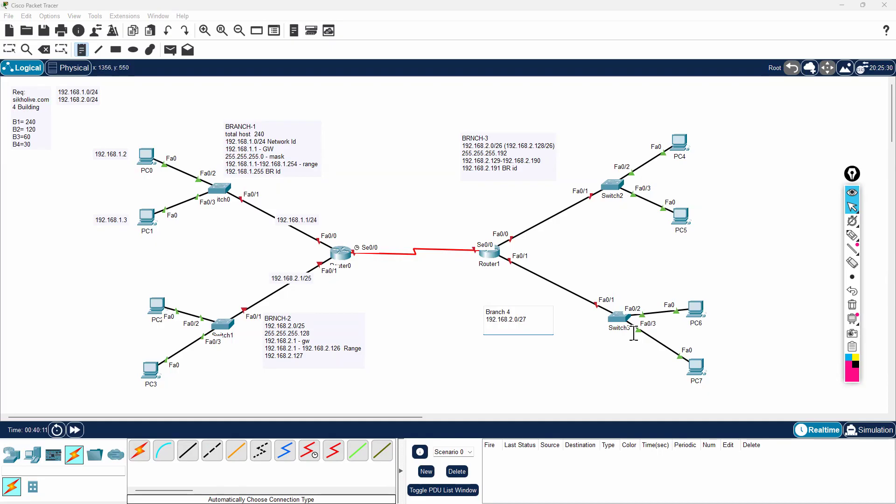
{"action": "type", "text": "255.255.255.224"}
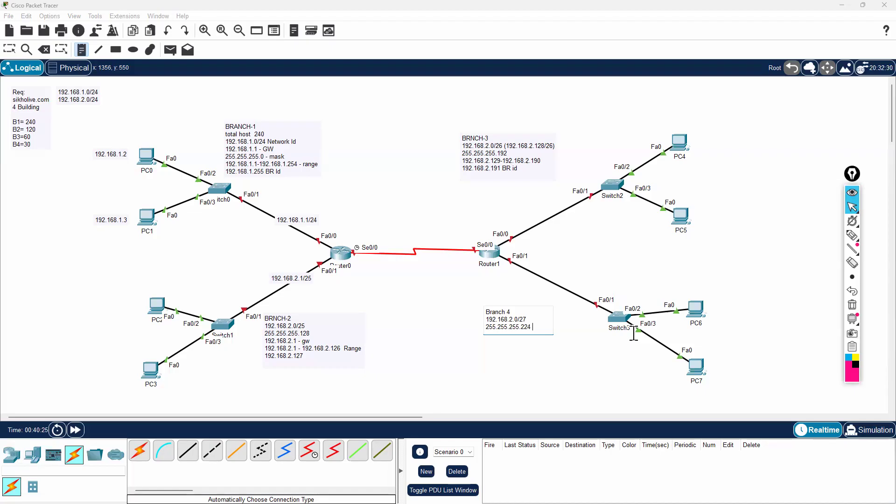
Add the host range "192.168.2.193-192.168.2.222" as the fourth line of the Branch 4 note
{"action": "key", "text": "Return"}
{"action": "type", "text": "192.168.2."}
{"action": "type", "text": "193-192.168."}
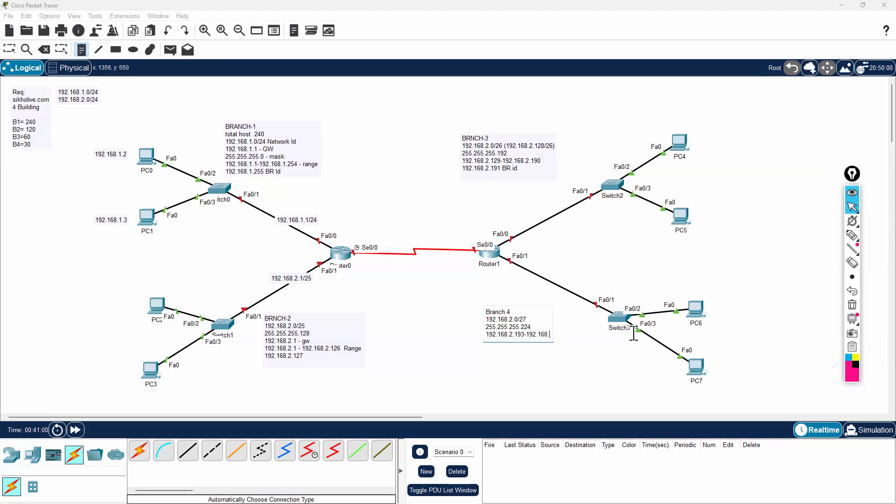
{"action": "type", "text": "2"}
{"action": "type", "text": "."}
{"action": "type", "text": "222"}
With the pen, handwrite 128, 64 and 32 in a column below Router0 and underline it
{"action": "left_click", "coordinate": [852, 234]}
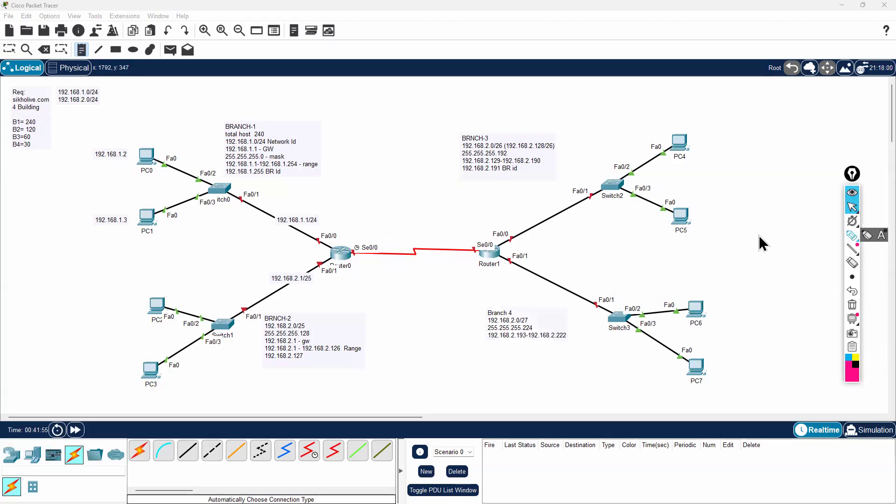
{"action": "left_click_drag", "start_coordinate": [337, 299], "coordinate": [332, 306]}
{"action": "mouse_move", "coordinate": [340, 304]}
{"action": "left_mouse_down"}
{"action": "mouse_move", "coordinate": [333, 311]}
{"action": "mouse_move", "coordinate": [355, 296]}
{"action": "left_mouse_up"}
{"action": "left_click_drag", "start_coordinate": [359, 280], "coordinate": [358, 281]}
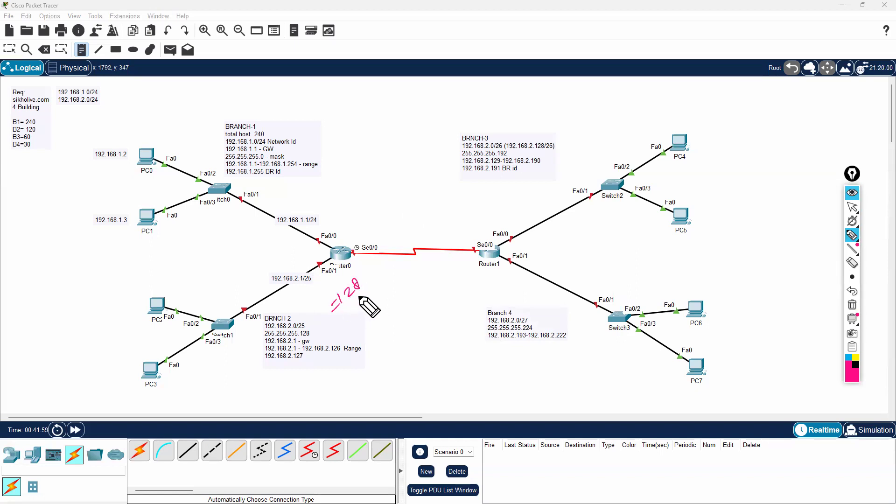
{"action": "left_click_drag", "start_coordinate": [532, 126], "coordinate": [526, 130]}
{"action": "mouse_move", "coordinate": [359, 298]}
{"action": "left_mouse_down"}
{"action": "mouse_move", "coordinate": [354, 304]}
{"action": "mouse_move", "coordinate": [369, 303]}
{"action": "left_mouse_up"}
{"action": "mouse_move", "coordinate": [367, 296]}
{"action": "left_mouse_down"}
{"action": "mouse_move", "coordinate": [360, 328]}
{"action": "mouse_move", "coordinate": [400, 319]}
{"action": "left_mouse_up"}
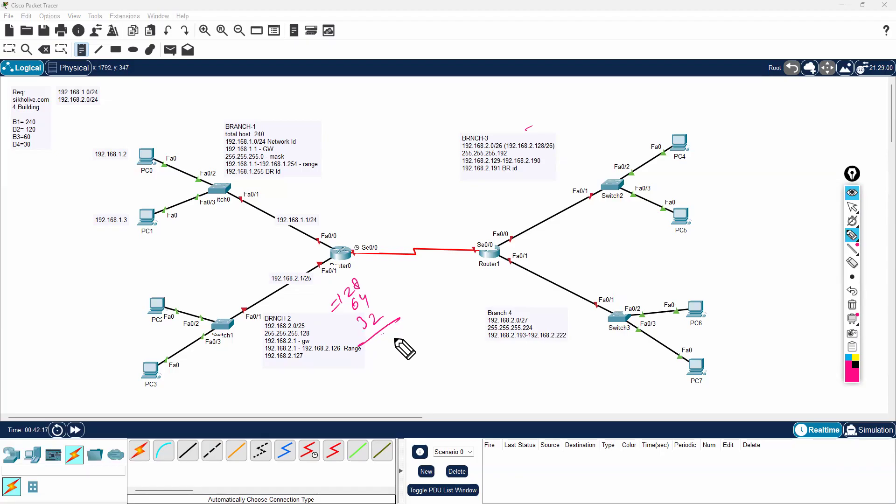
Handwrite the ranges 0-224 and 0-223 beside the column of block sizes
{"action": "left_click_drag", "start_coordinate": [389, 285], "coordinate": [431, 264]}
{"action": "left_click", "coordinate": [416, 263]}
{"action": "left_click_drag", "start_coordinate": [429, 260], "coordinate": [429, 269]}
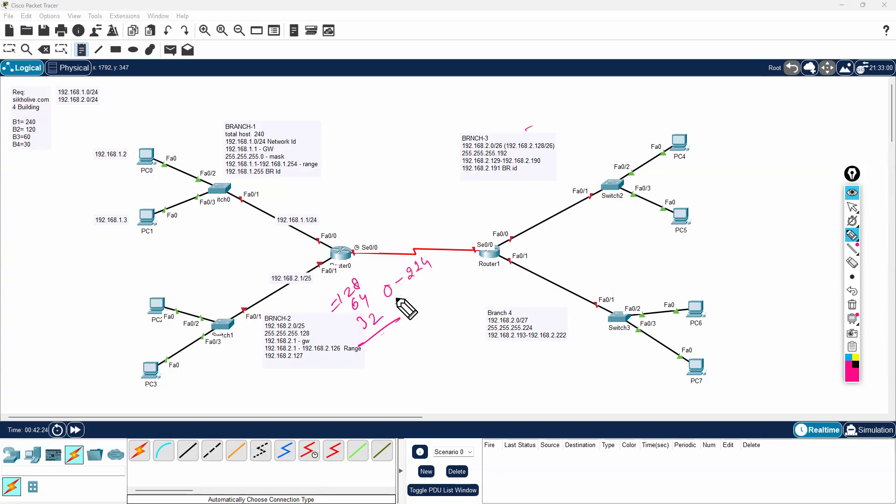
{"action": "mouse_move", "coordinate": [400, 301]}
{"action": "left_mouse_down"}
{"action": "mouse_move", "coordinate": [398, 309]}
{"action": "mouse_move", "coordinate": [412, 295]}
{"action": "left_mouse_up"}
{"action": "mouse_move", "coordinate": [418, 288]}
{"action": "left_mouse_down"}
{"action": "mouse_move", "coordinate": [425, 295]}
{"action": "mouse_move", "coordinate": [438, 285]}
{"action": "left_mouse_up"}
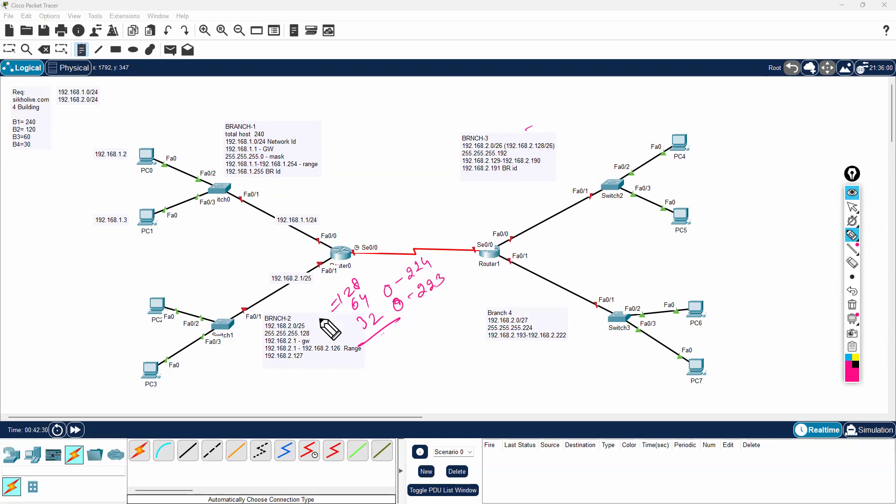
Link the block sizes to their branch notes, circle 0-223, handwrite a boxed 254 under Branch 4, and clear the ink
{"action": "mouse_move", "coordinate": [336, 304]}
{"action": "left_mouse_down"}
{"action": "mouse_move", "coordinate": [321, 321]}
{"action": "mouse_move", "coordinate": [394, 286]}
{"action": "mouse_move", "coordinate": [520, 189]}
{"action": "left_mouse_up"}
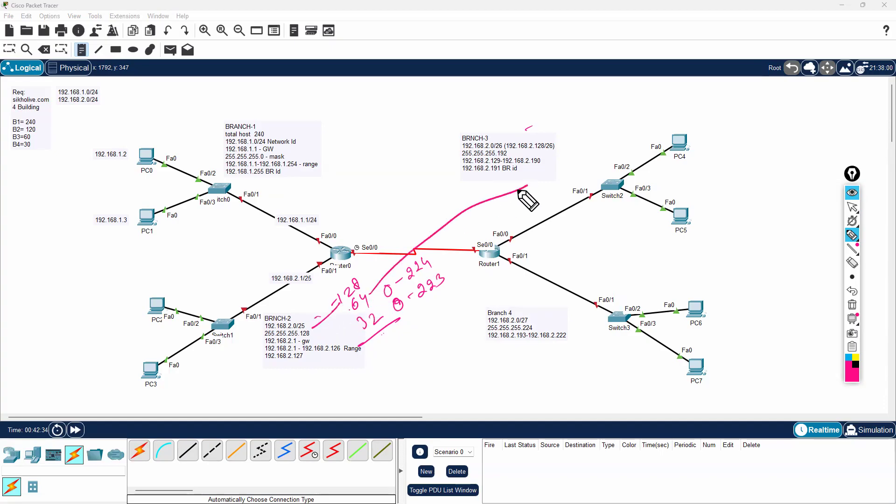
{"action": "left_click_drag", "start_coordinate": [379, 319], "coordinate": [495, 322]}
{"action": "mouse_move", "coordinate": [414, 309]}
{"action": "left_mouse_down"}
{"action": "mouse_move", "coordinate": [450, 285]}
{"action": "mouse_move", "coordinate": [432, 273]}
{"action": "mouse_move", "coordinate": [390, 305]}
{"action": "mouse_move", "coordinate": [422, 298]}
{"action": "left_mouse_up"}
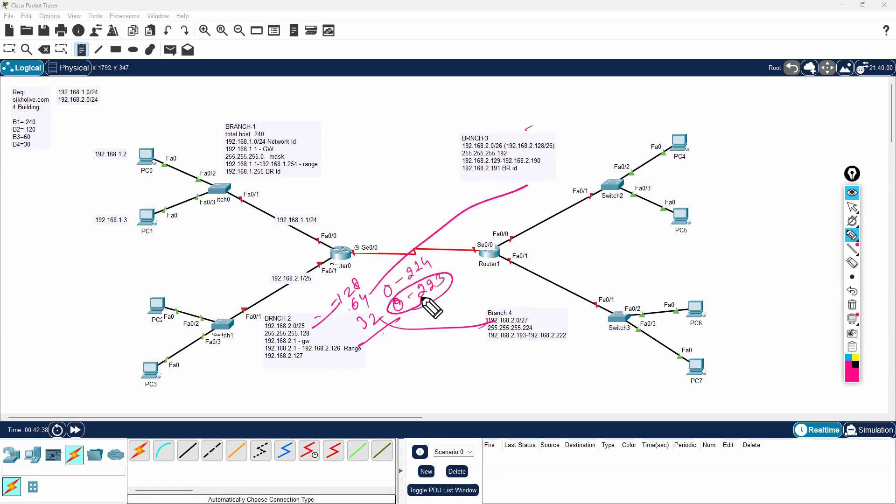
{"action": "left_click_drag", "start_coordinate": [489, 362], "coordinate": [495, 361]}
{"action": "mouse_move", "coordinate": [502, 357]}
{"action": "left_mouse_down"}
{"action": "mouse_move", "coordinate": [515, 368]}
{"action": "mouse_move", "coordinate": [533, 355]}
{"action": "mouse_move", "coordinate": [527, 376]}
{"action": "left_mouse_up"}
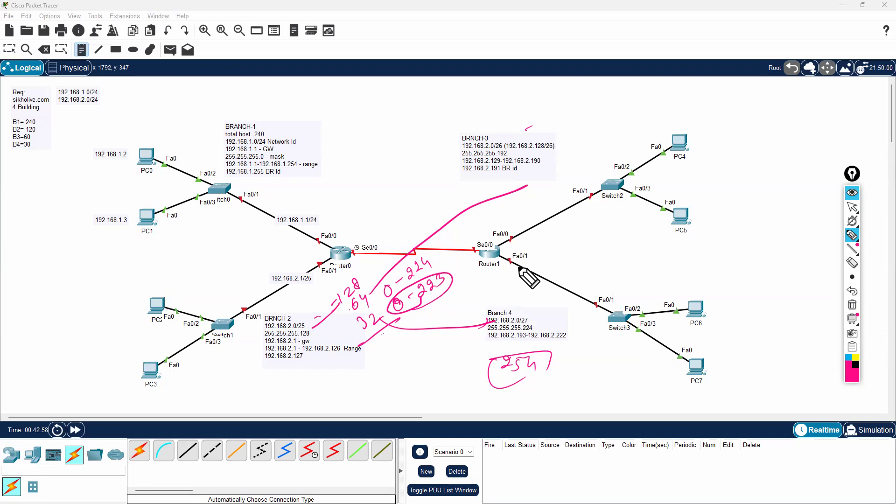
{"action": "left_click", "coordinate": [850, 306]}
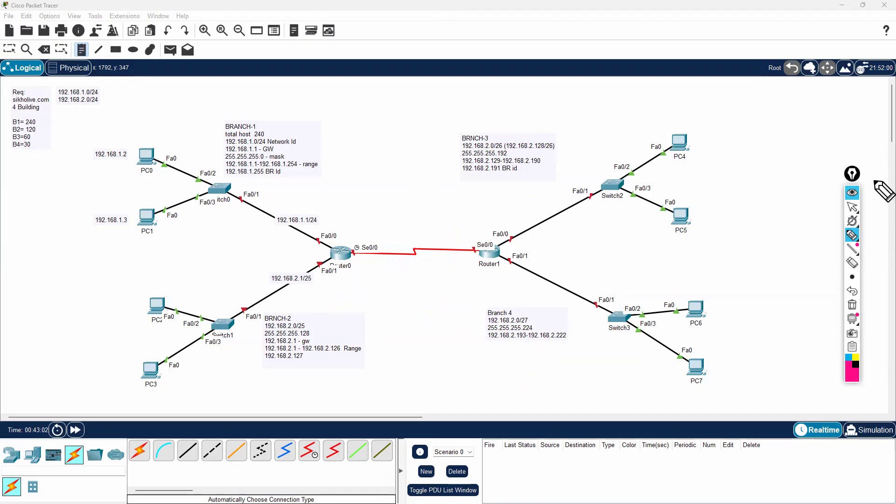
{"action": "left_click", "coordinate": [852, 207]}
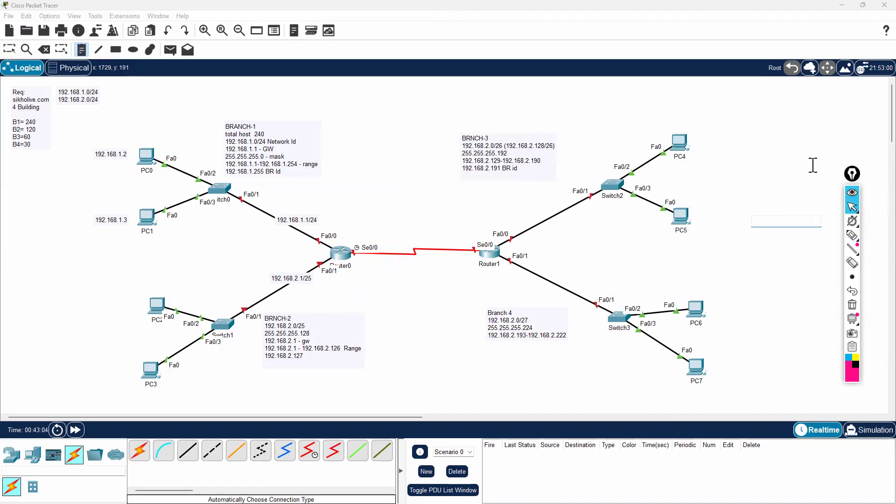
Move the drawing toolbar higher toward the window edge and shift the Branch 4 note slightly away from Switch3
{"action": "left_click_drag", "start_coordinate": [851, 177], "coordinate": [863, 116]}
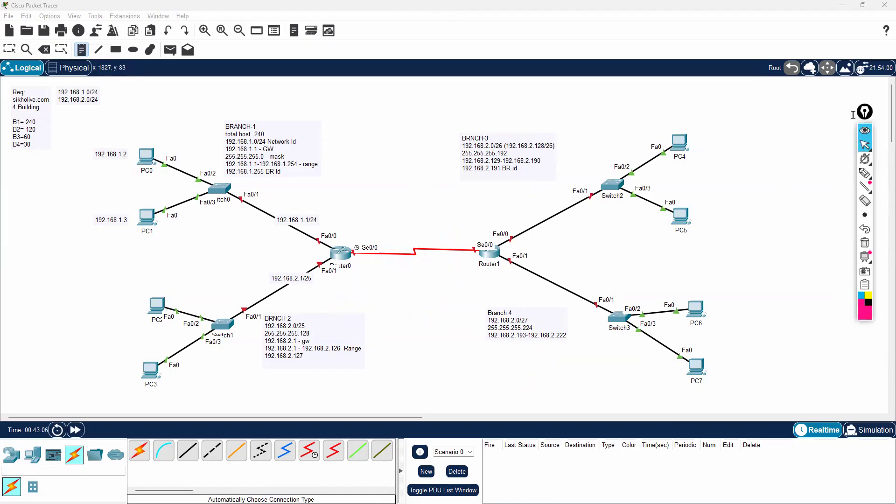
{"action": "left_click", "coordinate": [380, 150]}
{"action": "left_click", "coordinate": [14, 49]}
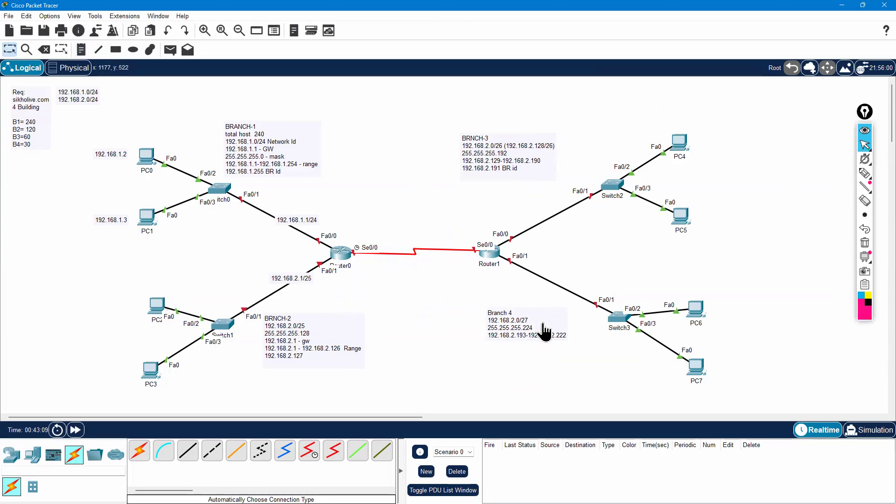
{"action": "left_click_drag", "start_coordinate": [513, 343], "coordinate": [501, 332]}
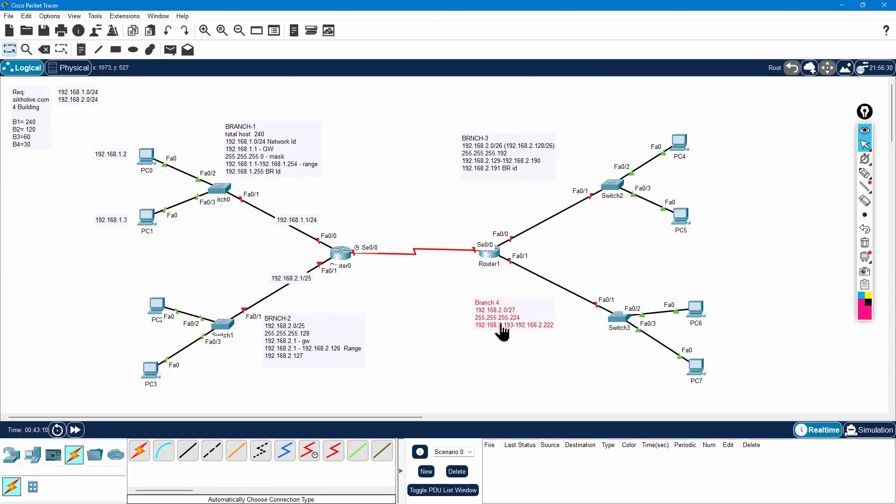
Add the broadcast line "192.168.2.223 Br id" at the end of the Branch 4 note
{"action": "double_click", "coordinate": [544, 328]}
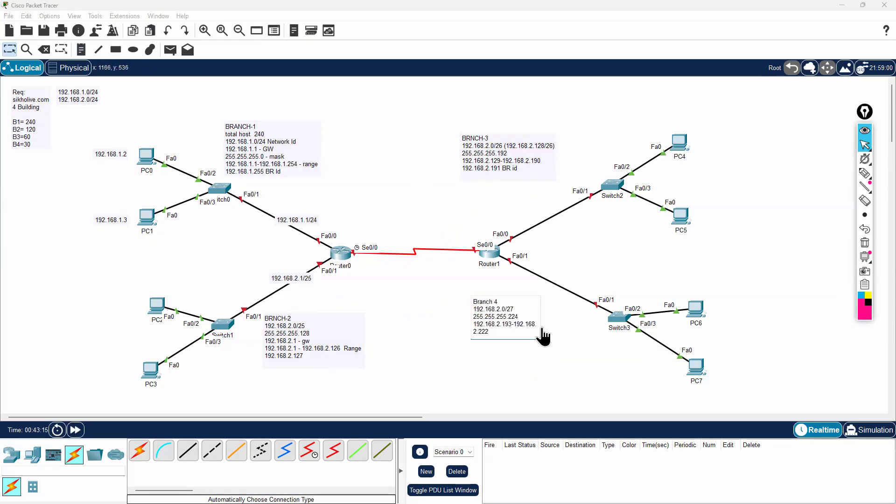
{"action": "key", "text": "Return"}
{"action": "type", "text": "192.168."}
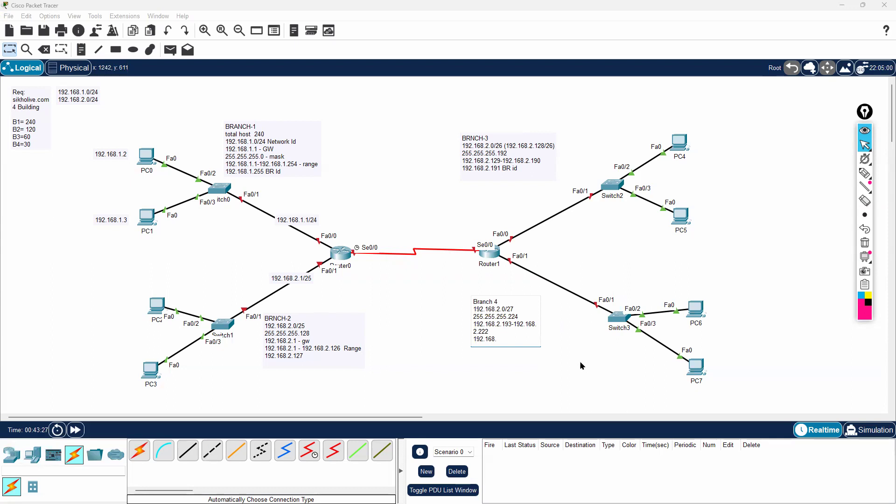
{"action": "type", "text": "2.223 Br id"}
{"action": "key", "text": "Return"}
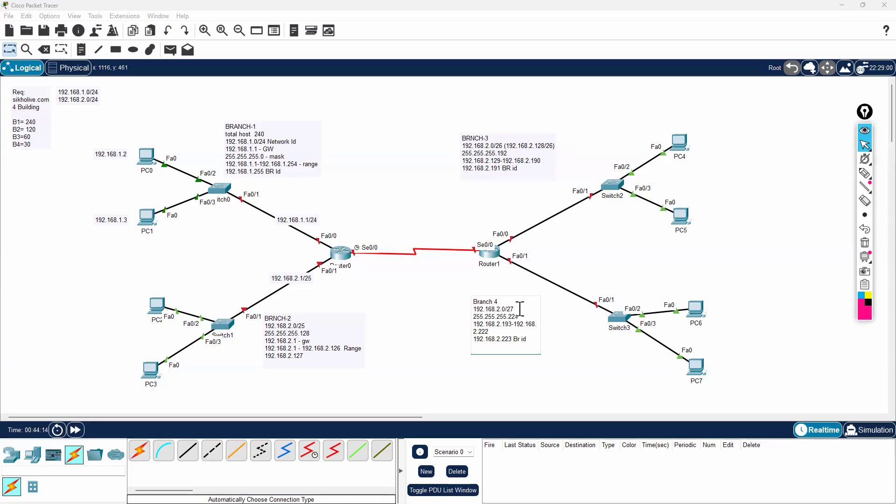
Insert "(192.168.2." after 192.168.2.0/27 in the Branch 4 note
{"action": "type", "text": "192.168.2."}
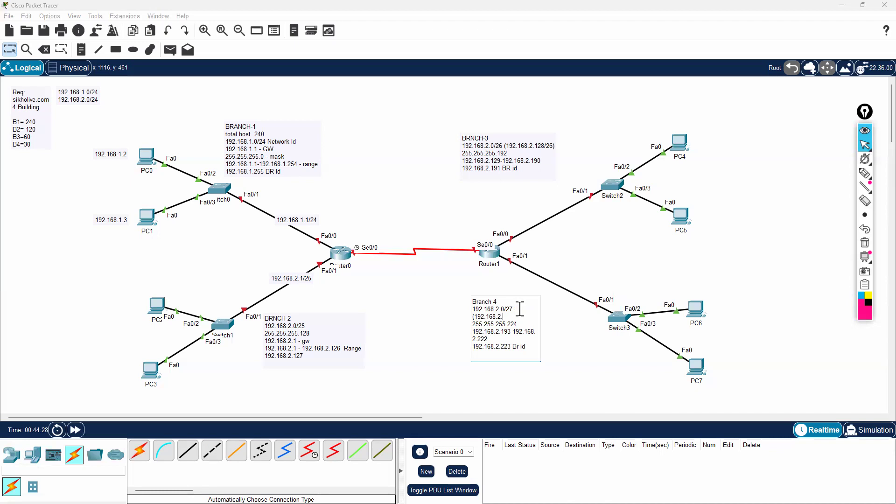
{"action": "left_click", "coordinate": [864, 173]}
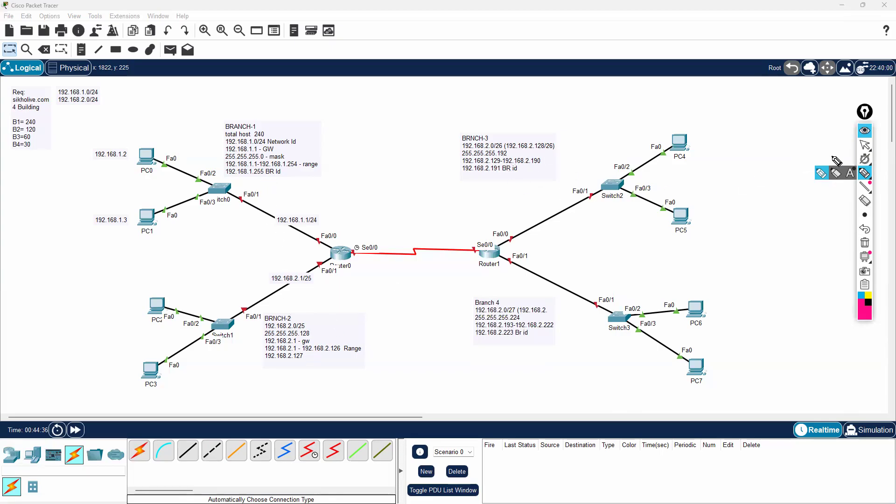
{"action": "key", "text": "Escape"}
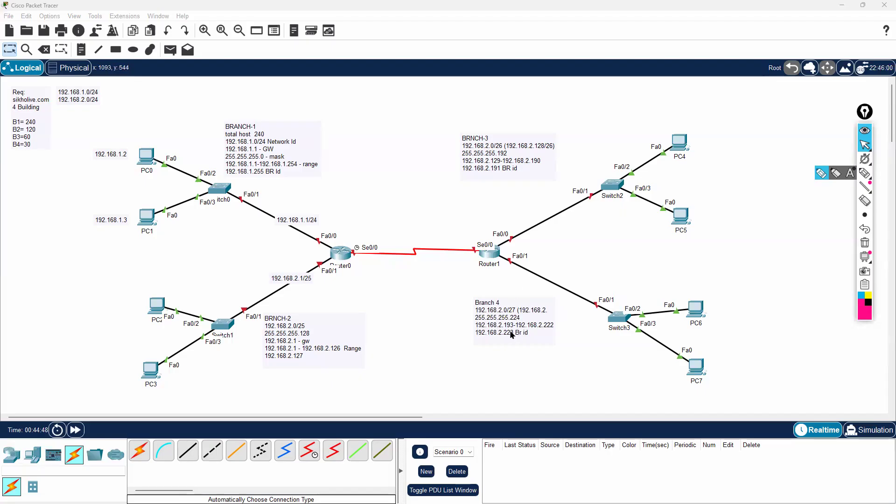
Add a final line to the Branch 4 note with the network address starting "192.168.2.19" and the prefix "/27"
{"action": "double_click", "coordinate": [527, 321]}
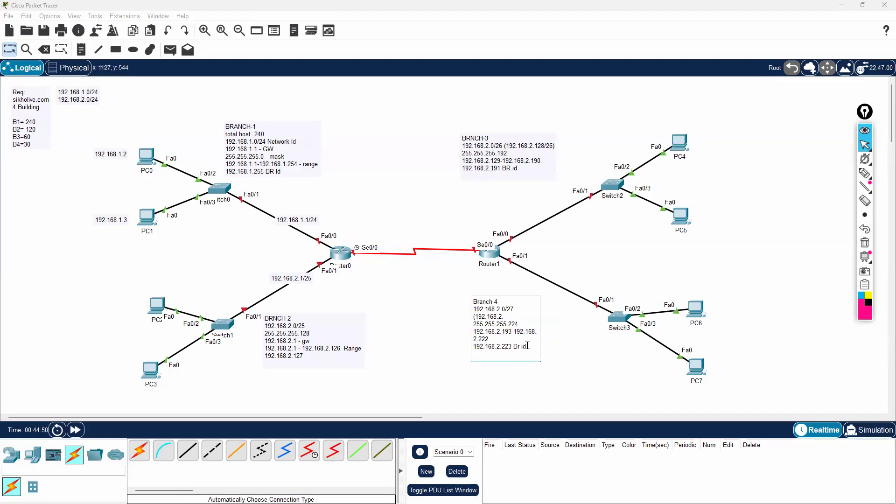
{"action": "key", "text": "Return"}
{"action": "type", "text": "192.168.2.19"}
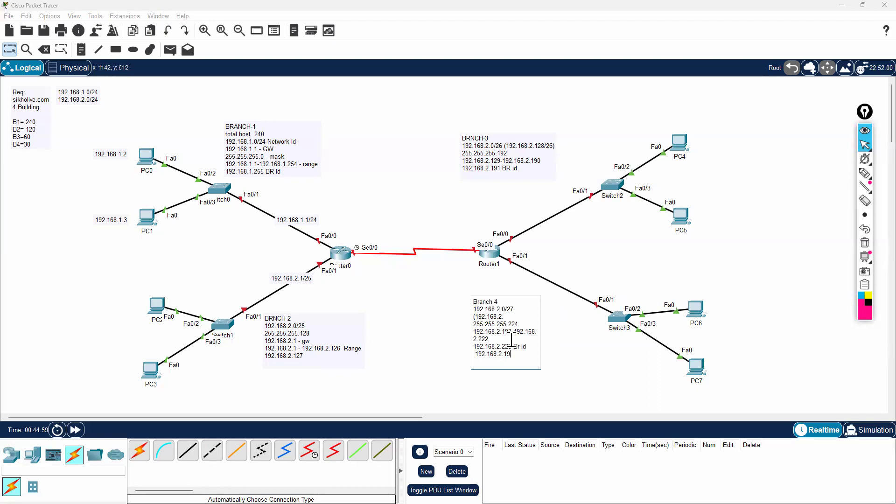
{"action": "type", "text": "2"}
{"action": "key", "text": "BackSpace"}
{"action": "type", "text": "/27"}
Switch to the subnet calculator in Firefox, highlight "192/26" in the last subnet row and close the chat pop-up
{"action": "key", "text": "alt+Tab"}
{"action": "left_click", "coordinate": [548, 366]}
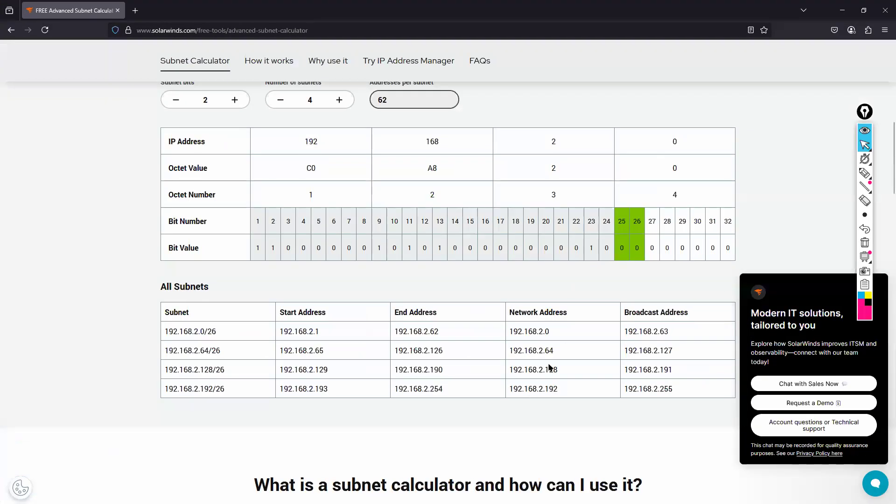
{"action": "left_click_drag", "start_coordinate": [193, 387], "coordinate": [216, 387]}
{"action": "left_click", "coordinate": [230, 390]}
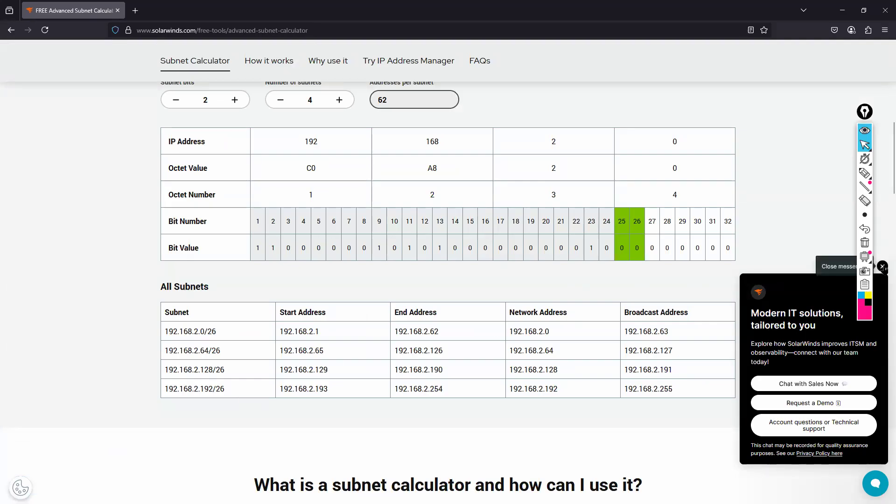
{"action": "left_click", "coordinate": [881, 267]}
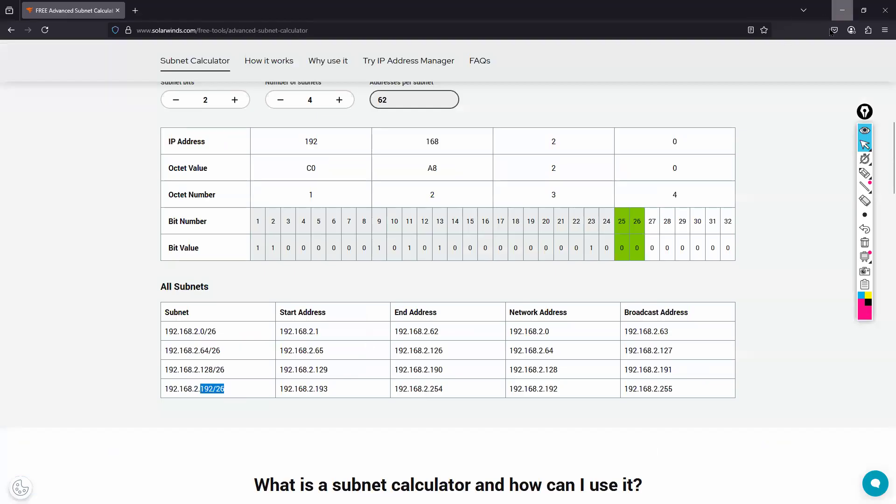
Highlight the first three /26 rows of the All Subnets table in the Firefox subnet calculator
{"action": "left_click", "coordinate": [842, 9]}
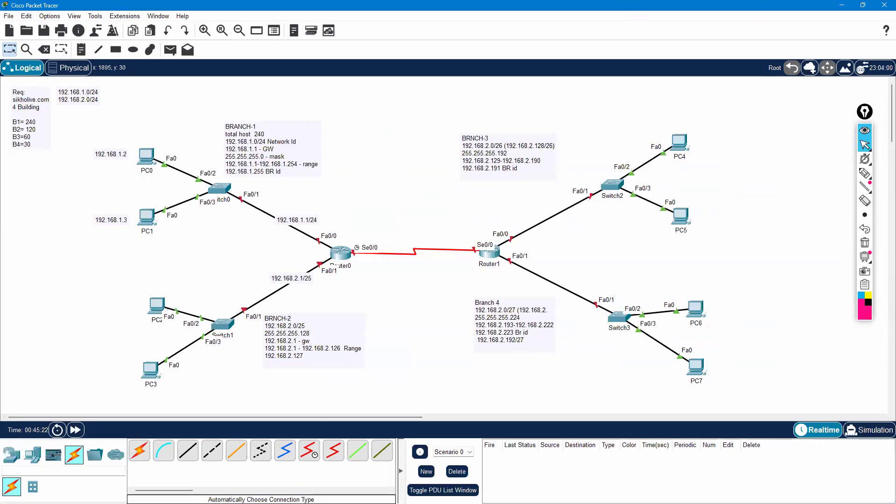
{"action": "key", "text": "alt+Tab"}
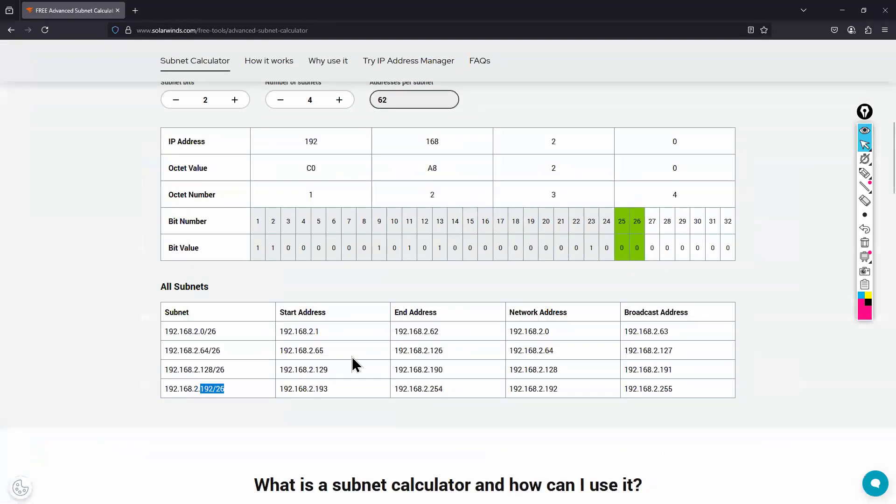
{"action": "left_click_drag", "start_coordinate": [390, 99], "coordinate": [378, 97]}
{"action": "left_click_drag", "start_coordinate": [674, 370], "coordinate": [207, 304]}
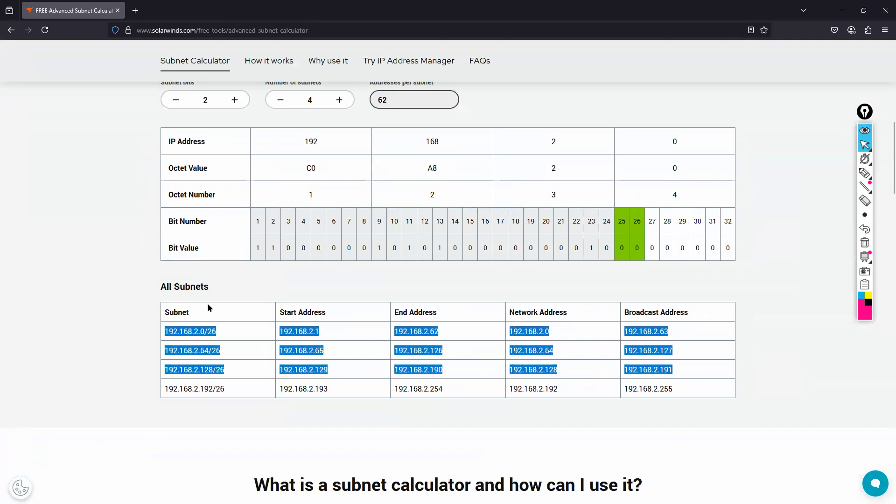
Set the subnet bits to 3 for the 192.168.2.0 block and highlight bit number 27
{"action": "scroll", "coordinate": [233, 280], "scroll_direction": "up", "scroll_amount": 2}
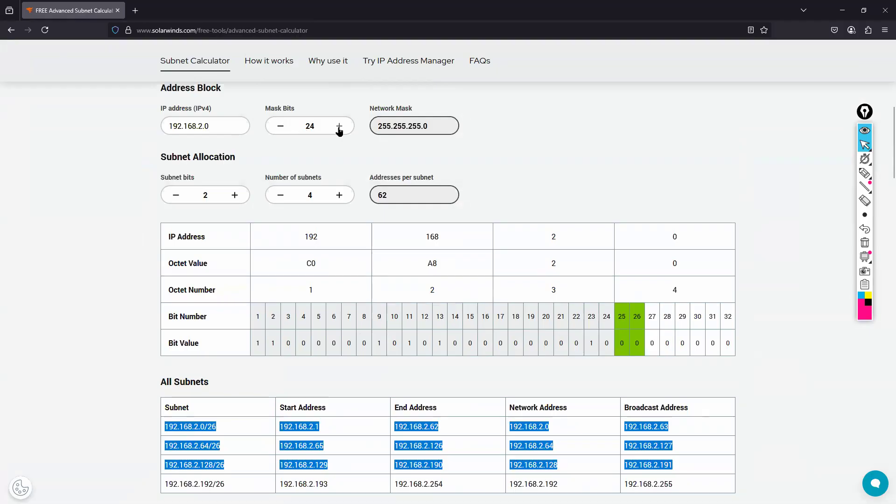
{"action": "left_click", "coordinate": [204, 195]}
{"action": "double_click", "coordinate": [206, 195]}
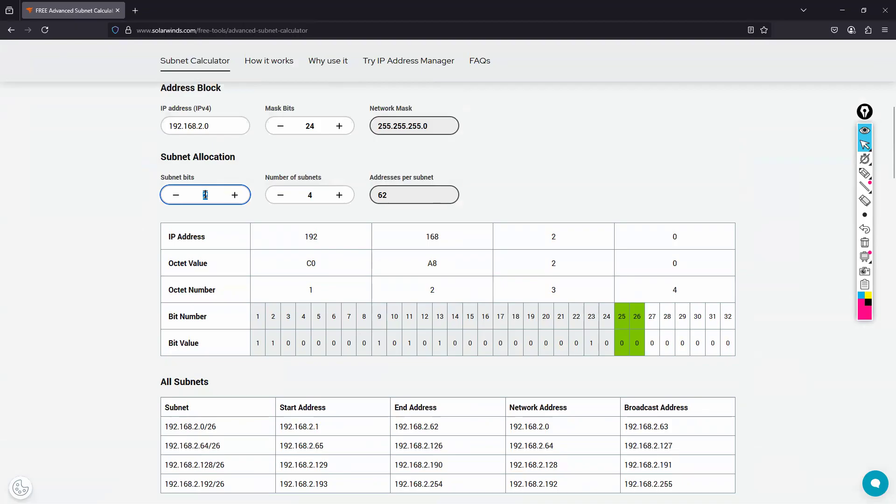
{"action": "left_click", "coordinate": [234, 195]}
{"action": "double_click", "coordinate": [650, 317]}
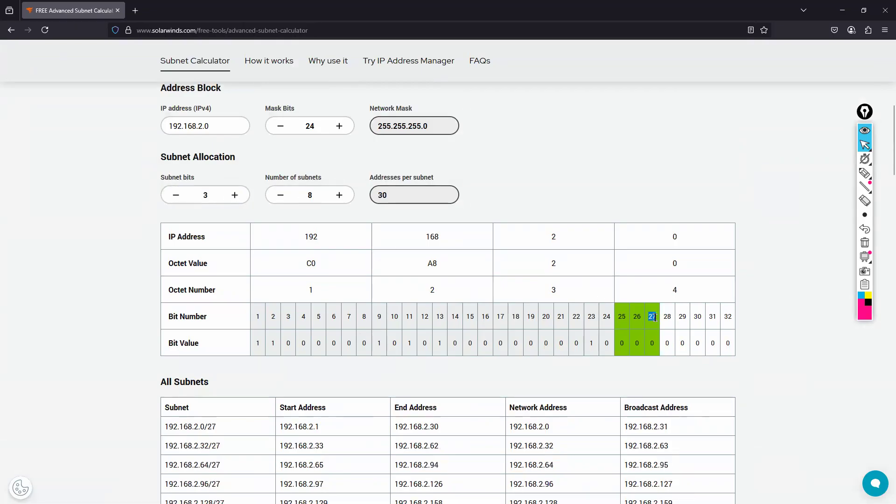
Highlight the first six /27 rows of the subnet table, followed by "192/27" in the seventh row
{"action": "scroll", "coordinate": [615, 329], "scroll_direction": "down", "scroll_amount": 3}
{"action": "left_click_drag", "start_coordinate": [675, 395], "coordinate": [159, 291]}
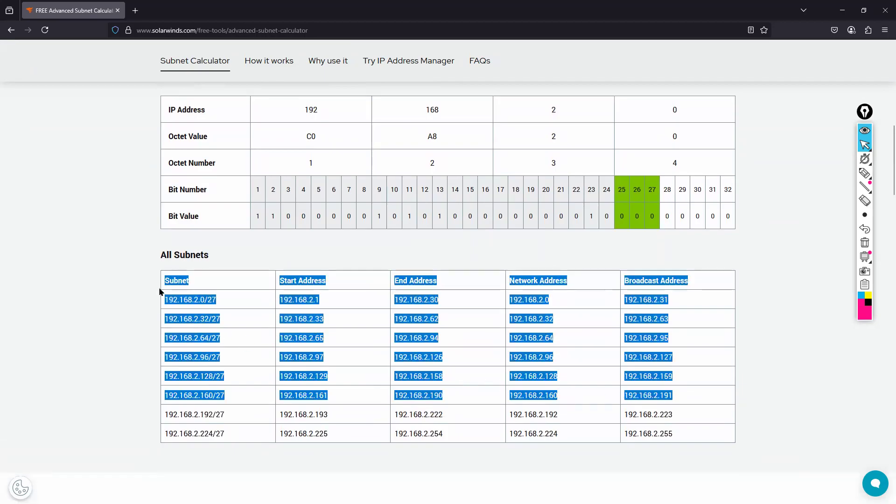
{"action": "scroll", "coordinate": [450, 335], "scroll_direction": "down", "scroll_amount": 3}
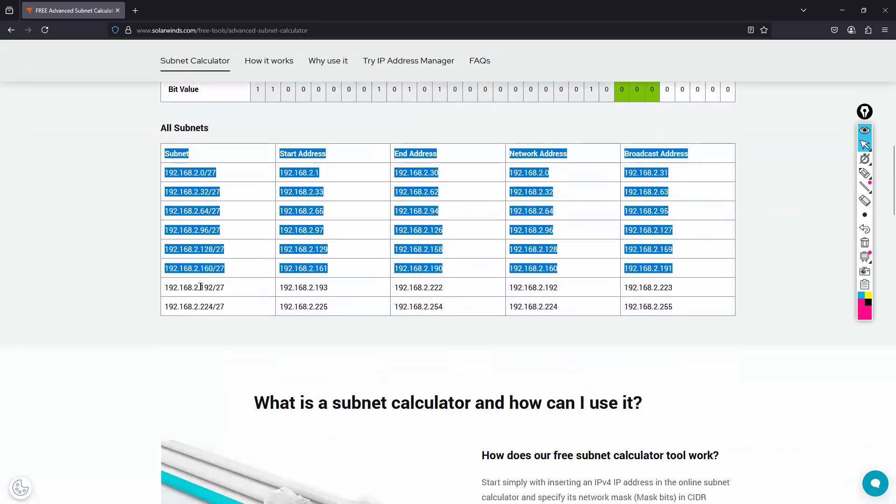
{"action": "left_click_drag", "start_coordinate": [200, 286], "coordinate": [229, 293]}
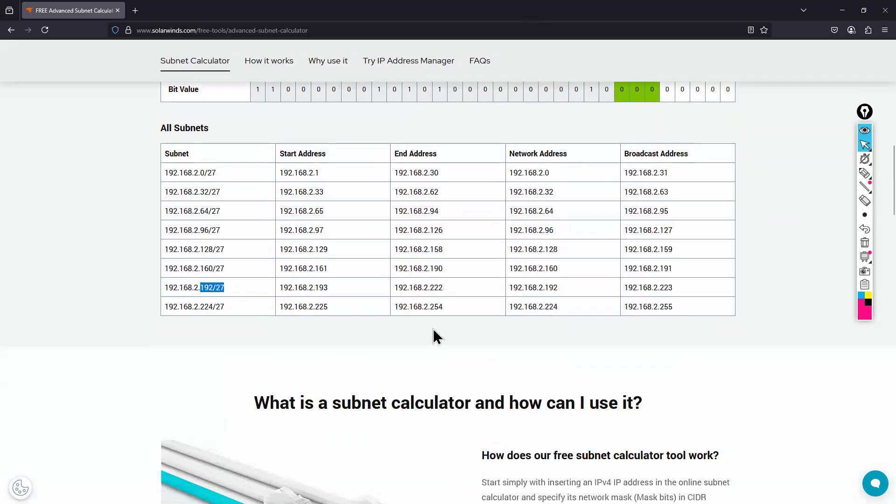
Switch to Cisco Packet Tracer and examine the Branch 4 note in an enlarged view
{"action": "key", "text": "alt+Tab"}
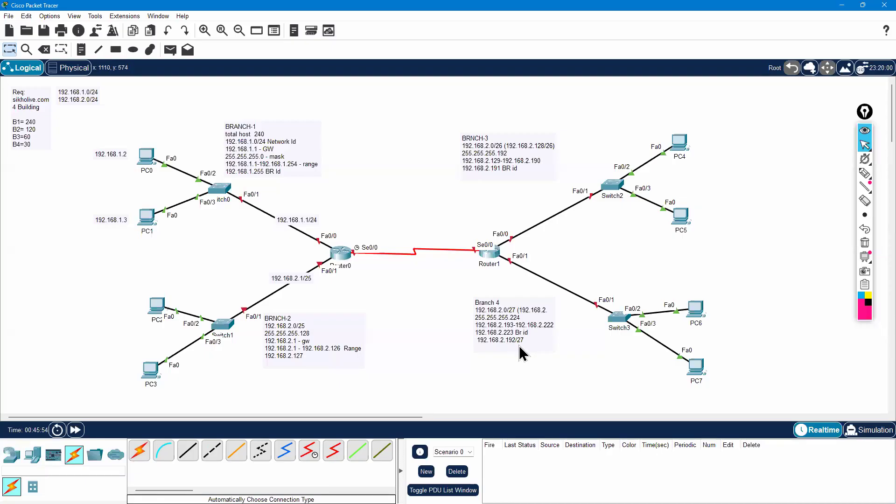
{"action": "left_click", "coordinate": [204, 30]}
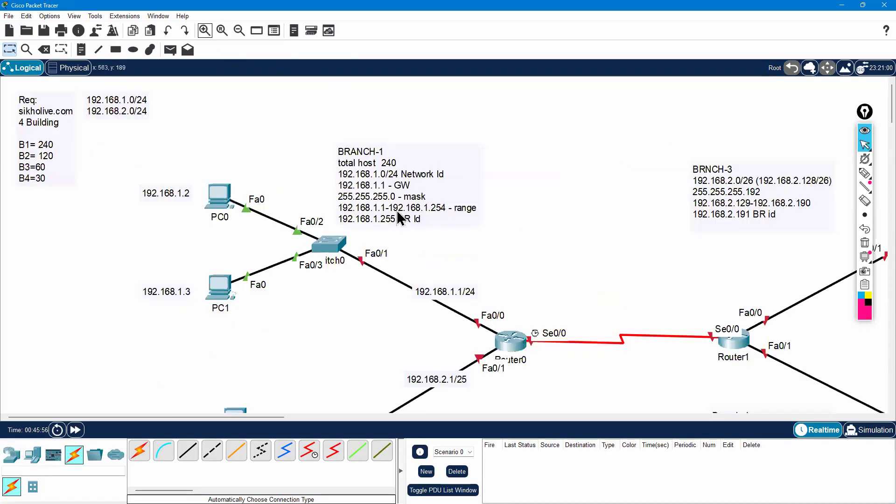
{"action": "scroll", "coordinate": [531, 256], "scroll_direction": "down", "scroll_amount": 6}
{"action": "scroll", "coordinate": [544, 253], "scroll_direction": "right", "scroll_amount": 10}
{"action": "scroll", "coordinate": [434, 228], "scroll_direction": "up", "scroll_amount": 1}
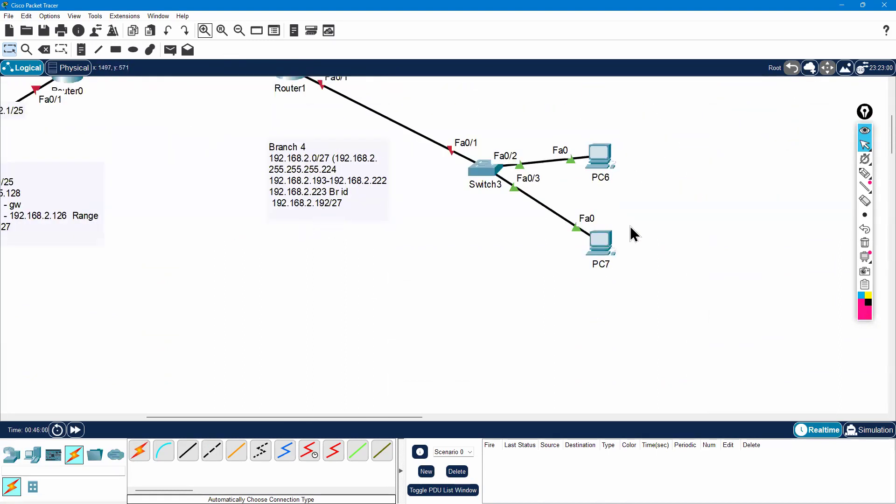
In the Firefox subnet calculator, highlight the endings of the start and end addresses in the 192.168.2.192/27 row, and return to Packet Tracer
{"action": "key", "text": "alt+Tab"}
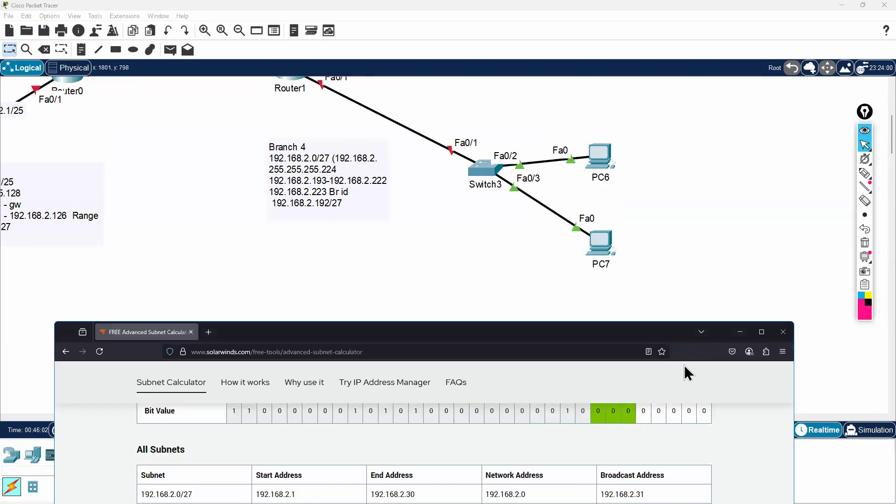
{"action": "double_click", "coordinate": [500, 341]}
{"action": "scroll", "coordinate": [392, 300], "scroll_direction": "down", "scroll_amount": 1}
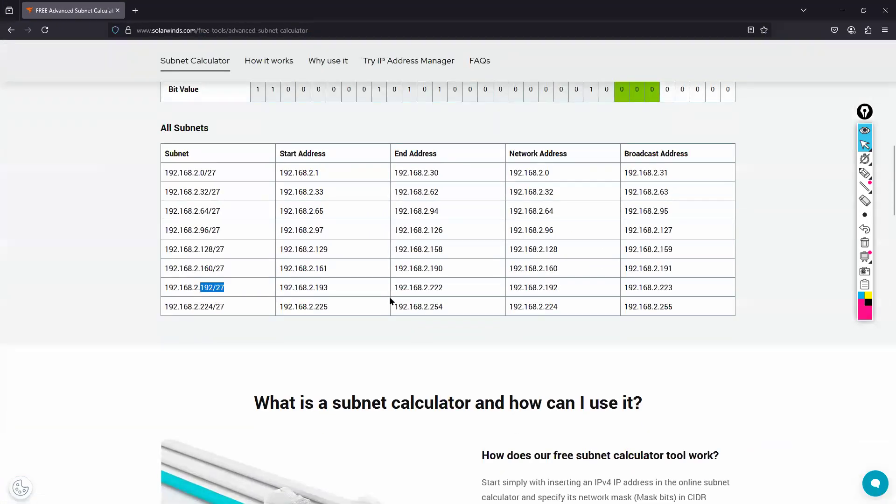
{"action": "left_click_drag", "start_coordinate": [315, 285], "coordinate": [328, 288]}
{"action": "left_click_drag", "start_coordinate": [427, 287], "coordinate": [447, 290]}
{"action": "left_click", "coordinate": [842, 10]}
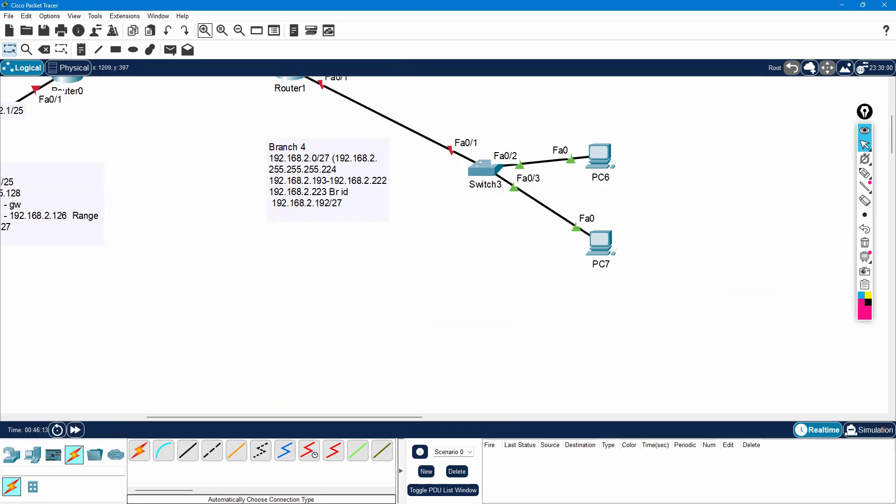
Back in the Firefox calculator, highlight the end of the 192.168.2.192/27 row's broadcast address and check the subnet allocation and bit table
{"action": "key", "text": "alt+Tab"}
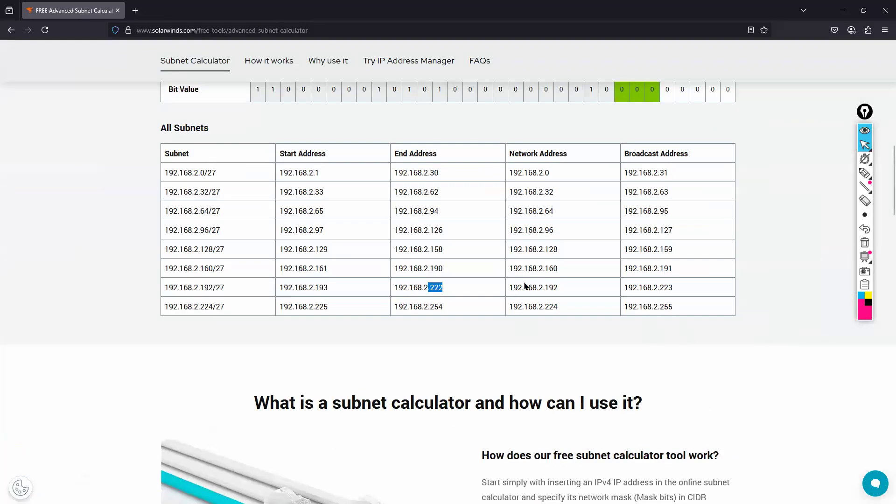
{"action": "left_click_drag", "start_coordinate": [662, 287], "coordinate": [672, 288]}
{"action": "scroll", "coordinate": [646, 269], "scroll_direction": "up", "scroll_amount": 3}
{"action": "scroll", "coordinate": [646, 269], "scroll_direction": "up", "scroll_amount": 2}
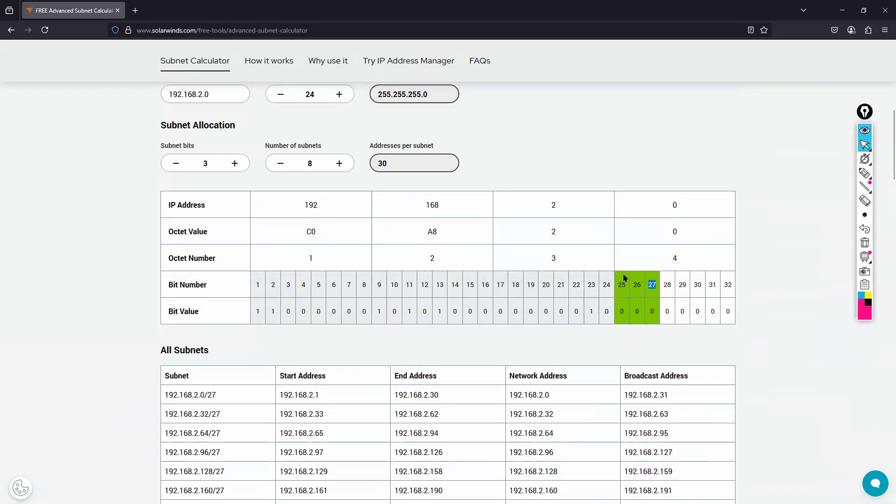
Highlight the subnet rows up to 192.168.2.192/27, followed by the final 192.168.2.224/27 row
{"action": "scroll", "coordinate": [601, 294], "scroll_direction": "down", "scroll_amount": 4}
{"action": "left_click_drag", "start_coordinate": [674, 352], "coordinate": [170, 218]}
{"action": "left_click_drag", "start_coordinate": [682, 370], "coordinate": [158, 380]}
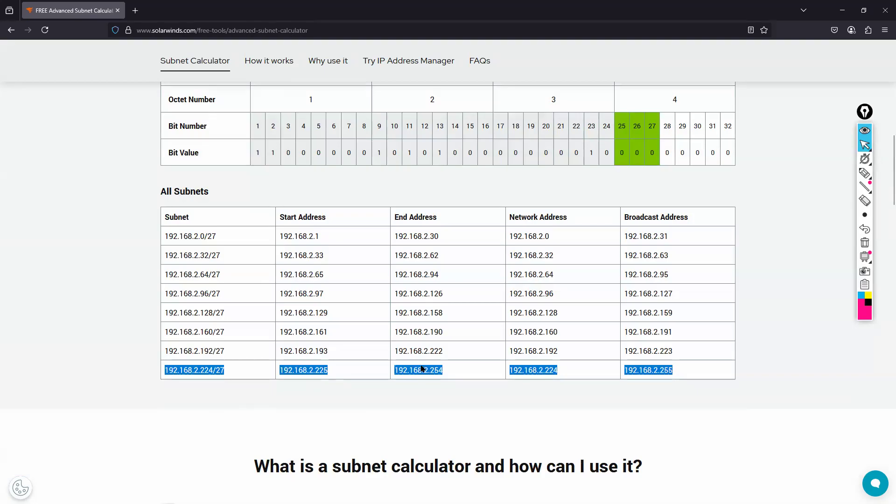
{"action": "scroll", "coordinate": [512, 328], "scroll_direction": "up", "scroll_amount": 10}
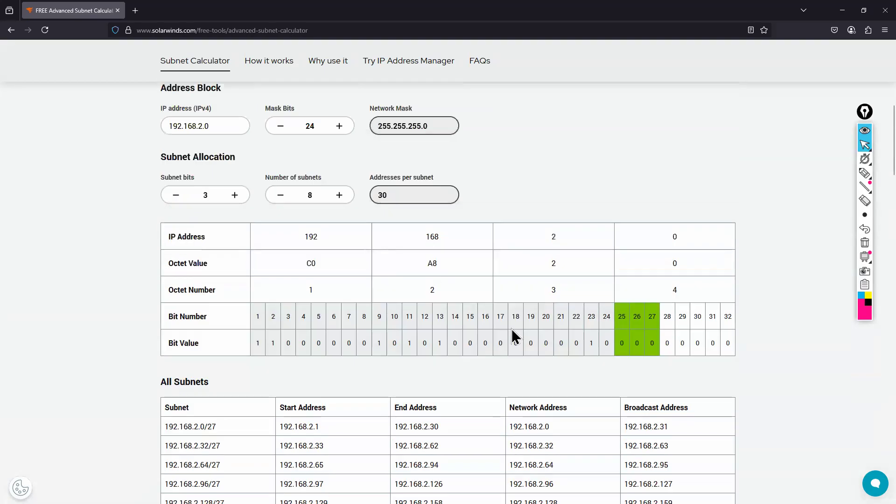
Switch to Packet Tracer, reset the zoom and draw a curved pen arrow from Router0 to Router1 above the serial link
{"action": "left_click", "coordinate": [842, 10]}
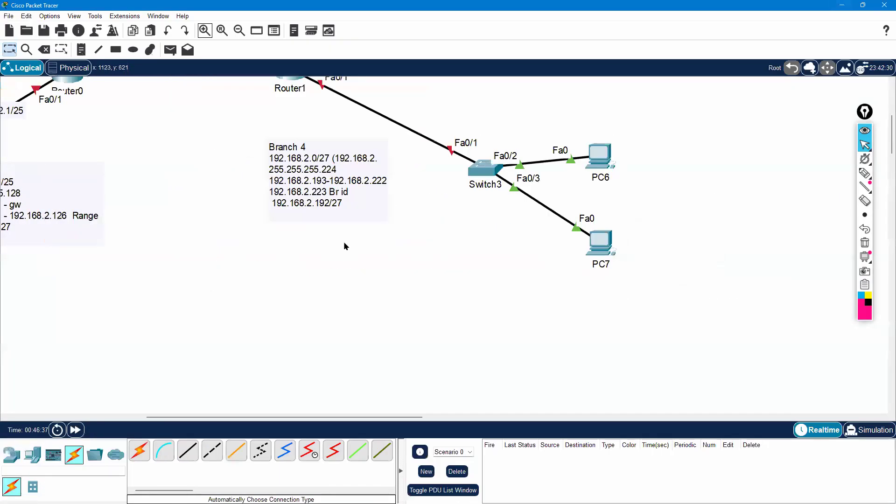
{"action": "left_click", "coordinate": [222, 30]}
{"action": "scroll", "coordinate": [341, 235], "scroll_direction": "up", "scroll_amount": 5}
{"action": "scroll", "coordinate": [339, 236], "scroll_direction": "left", "scroll_amount": 8}
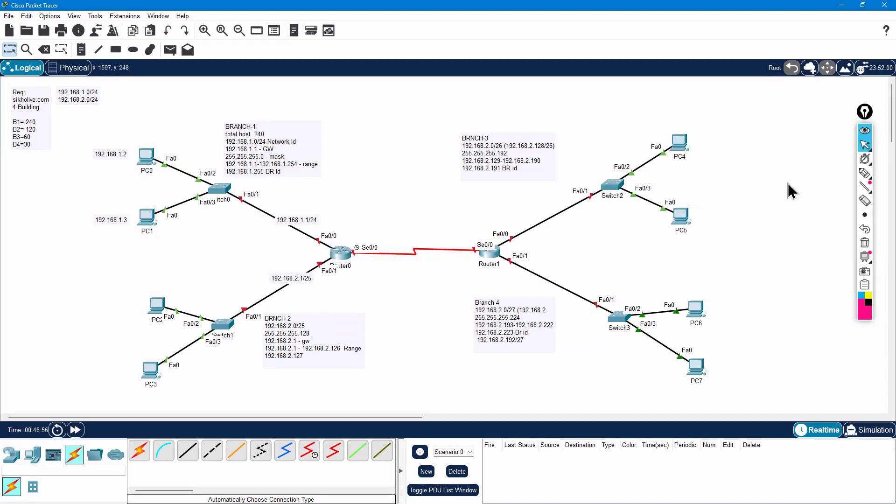
{"action": "left_click", "coordinate": [864, 173]}
{"action": "mouse_move", "coordinate": [367, 244]}
{"action": "left_mouse_down"}
{"action": "mouse_move", "coordinate": [379, 231]}
{"action": "mouse_move", "coordinate": [469, 237]}
{"action": "mouse_move", "coordinate": [466, 247]}
{"action": "mouse_move", "coordinate": [474, 246]}
{"action": "left_mouse_up"}
{"action": "left_click", "coordinate": [864, 146]}
{"action": "mouse_move", "coordinate": [866, 163]}
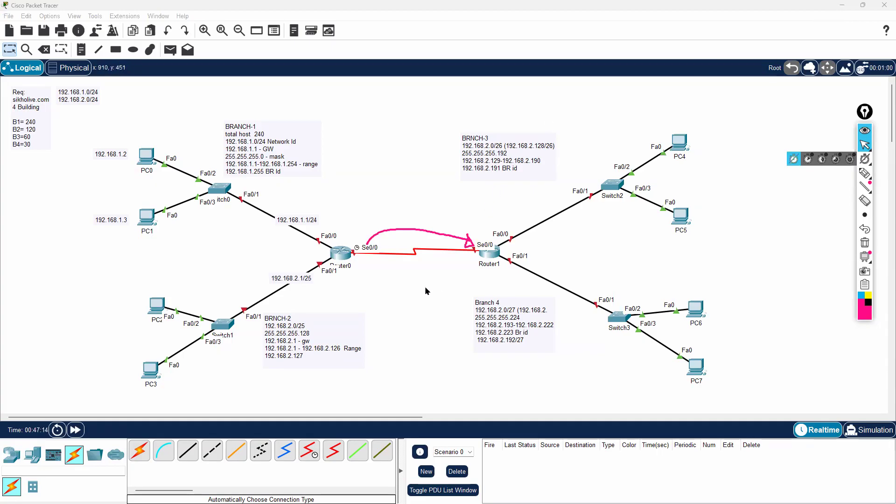
Handwrite 128, 64 and 32 as a column sum beside the Branch 2 note, and add slash marks near Branch 2, Switch2 and Switch3
{"action": "left_click", "coordinate": [864, 173]}
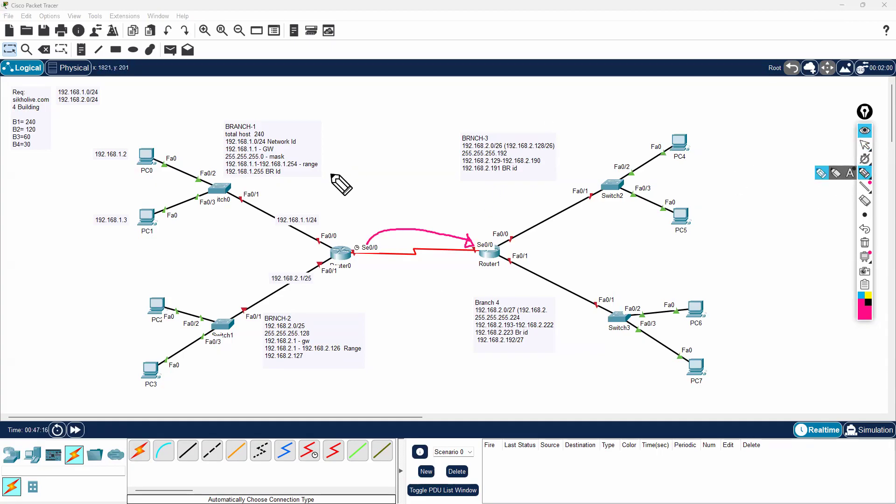
{"action": "left_click_drag", "start_coordinate": [308, 326], "coordinate": [338, 309]}
{"action": "mouse_move", "coordinate": [342, 297]}
{"action": "left_mouse_down"}
{"action": "mouse_move", "coordinate": [349, 305]}
{"action": "mouse_move", "coordinate": [357, 293]}
{"action": "left_mouse_up"}
{"action": "left_click_drag", "start_coordinate": [638, 135], "coordinate": [626, 153]}
{"action": "mouse_move", "coordinate": [352, 312]}
{"action": "left_mouse_down"}
{"action": "mouse_move", "coordinate": [348, 322]}
{"action": "mouse_move", "coordinate": [365, 321]}
{"action": "left_mouse_up"}
{"action": "left_click_drag", "start_coordinate": [652, 280], "coordinate": [639, 294]}
{"action": "mouse_move", "coordinate": [353, 329]}
{"action": "left_mouse_down"}
{"action": "mouse_move", "coordinate": [354, 340]}
{"action": "mouse_move", "coordinate": [382, 332]}
{"action": "left_mouse_up"}
{"action": "left_click_drag", "start_coordinate": [338, 363], "coordinate": [399, 338]}
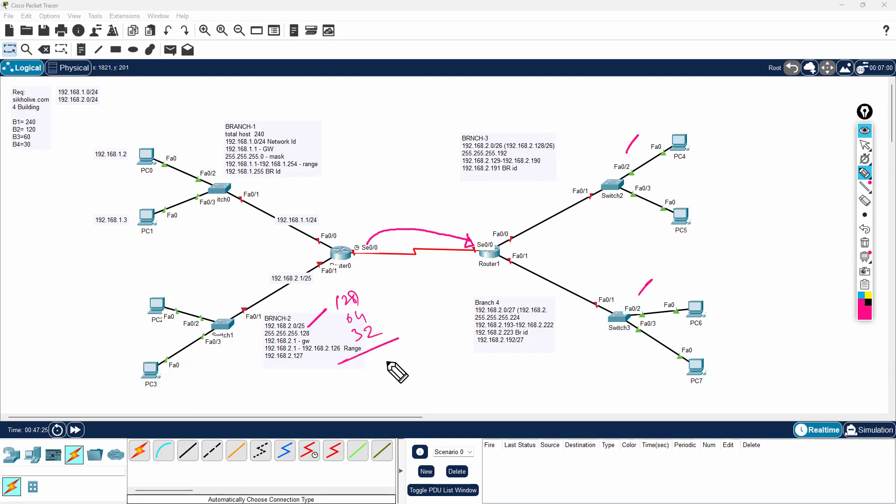
Handwrite 224 under the column sum, 256 below it, and a circled 32 at the end
{"action": "mouse_move", "coordinate": [364, 356]}
{"action": "left_mouse_down"}
{"action": "mouse_move", "coordinate": [372, 365]}
{"action": "mouse_move", "coordinate": [387, 355]}
{"action": "left_mouse_up"}
{"action": "mouse_move", "coordinate": [386, 349]}
{"action": "left_mouse_down"}
{"action": "mouse_move", "coordinate": [394, 362]}
{"action": "mouse_move", "coordinate": [381, 387]}
{"action": "left_mouse_up"}
{"action": "left_click_drag", "start_coordinate": [381, 379], "coordinate": [408, 373]}
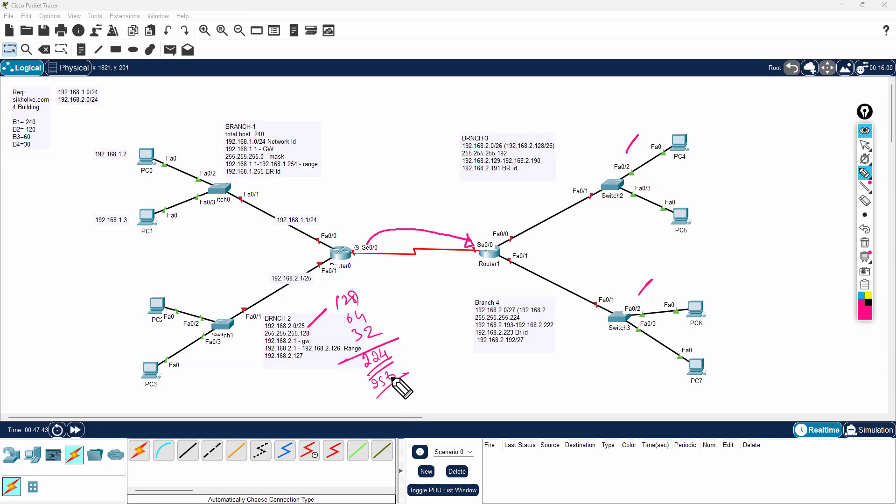
{"action": "left_click_drag", "start_coordinate": [392, 393], "coordinate": [395, 402]}
{"action": "mouse_move", "coordinate": [402, 388]}
{"action": "left_mouse_down"}
{"action": "mouse_move", "coordinate": [415, 385]}
{"action": "mouse_move", "coordinate": [419, 401]}
{"action": "mouse_move", "coordinate": [397, 411]}
{"action": "mouse_move", "coordinate": [410, 393]}
{"action": "mouse_move", "coordinate": [411, 415]}
{"action": "left_mouse_up"}
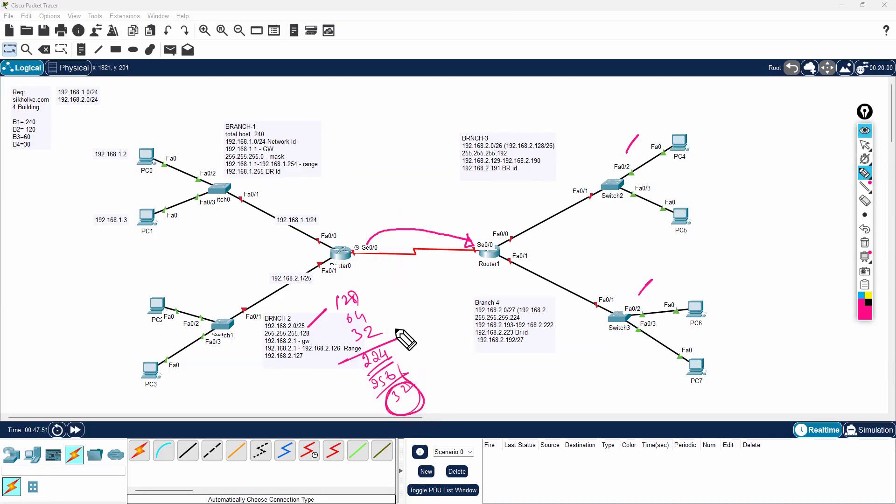
Draw an upward arrow on the serial link and handwrite "192.168.2.0/? =" with a circled 2 below the Branch 4 note
{"action": "mouse_move", "coordinate": [411, 249]}
{"action": "left_mouse_down"}
{"action": "mouse_move", "coordinate": [409, 229]}
{"action": "mouse_move", "coordinate": [415, 234]}
{"action": "left_mouse_up"}
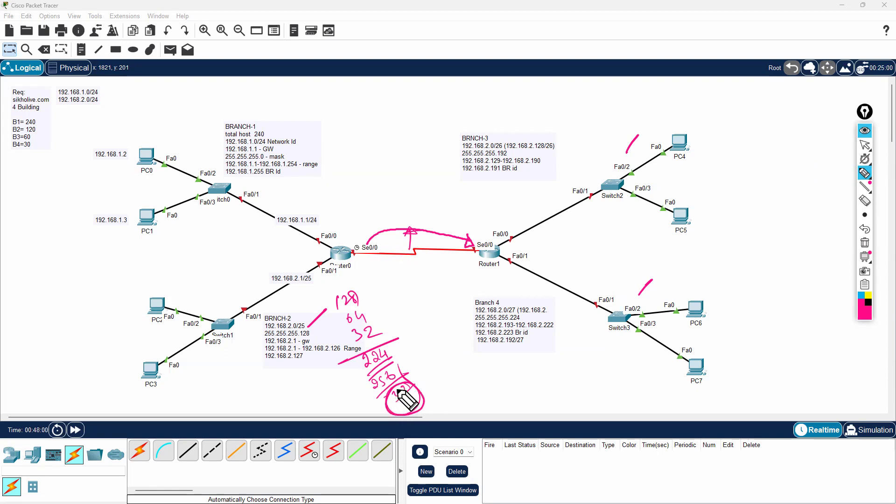
{"action": "mouse_move", "coordinate": [467, 376]}
{"action": "left_mouse_down"}
{"action": "mouse_move", "coordinate": [468, 395]}
{"action": "mouse_move", "coordinate": [479, 390]}
{"action": "left_mouse_up"}
{"action": "mouse_move", "coordinate": [484, 379]}
{"action": "left_mouse_down"}
{"action": "mouse_move", "coordinate": [489, 388]}
{"action": "mouse_move", "coordinate": [530, 373]}
{"action": "mouse_move", "coordinate": [524, 386]}
{"action": "mouse_move", "coordinate": [532, 386]}
{"action": "mouse_move", "coordinate": [543, 370]}
{"action": "mouse_move", "coordinate": [552, 392]}
{"action": "mouse_move", "coordinate": [589, 366]}
{"action": "left_mouse_up"}
{"action": "left_click", "coordinate": [491, 385]}
{"action": "left_click", "coordinate": [537, 383]}
{"action": "left_click", "coordinate": [565, 383]}
{"action": "mouse_move", "coordinate": [583, 373]}
{"action": "left_mouse_down"}
{"action": "mouse_move", "coordinate": [611, 369]}
{"action": "mouse_move", "coordinate": [596, 360]}
{"action": "left_mouse_up"}
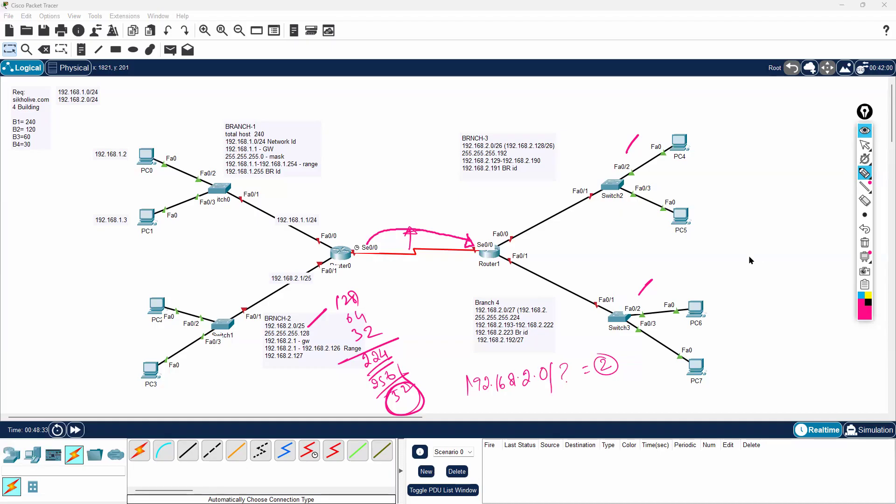
Switch to the Firefox subnet calculator, erase all pen annotations and bring the subnet allocation settings into view
{"action": "left_click", "coordinate": [865, 141]}
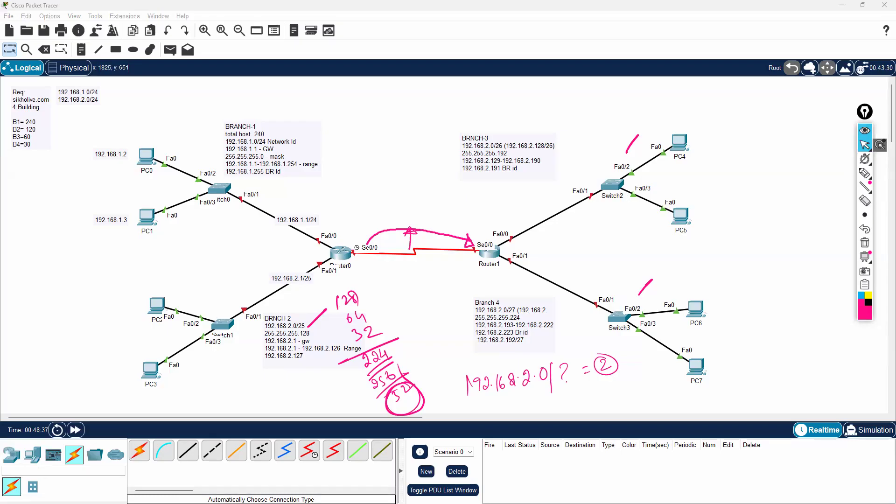
{"action": "key", "text": "alt+Tab"}
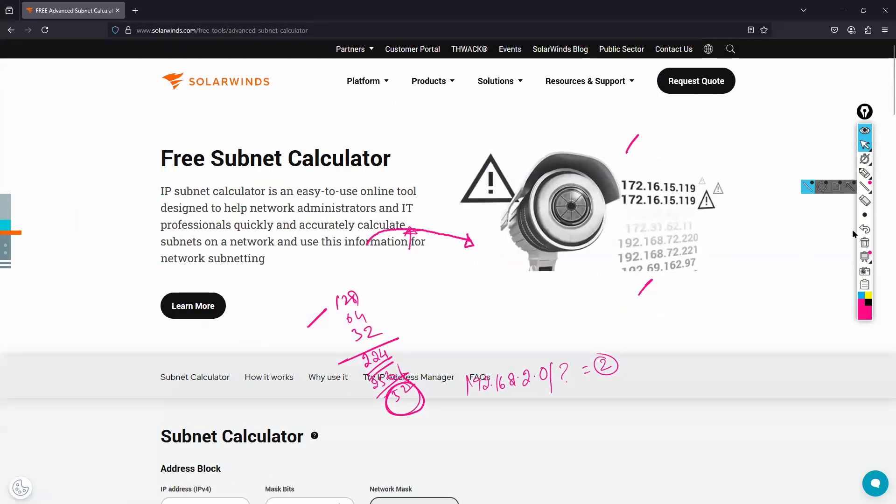
{"action": "left_click", "coordinate": [865, 243]}
{"action": "scroll", "coordinate": [456, 301], "scroll_direction": "down", "scroll_amount": 6}
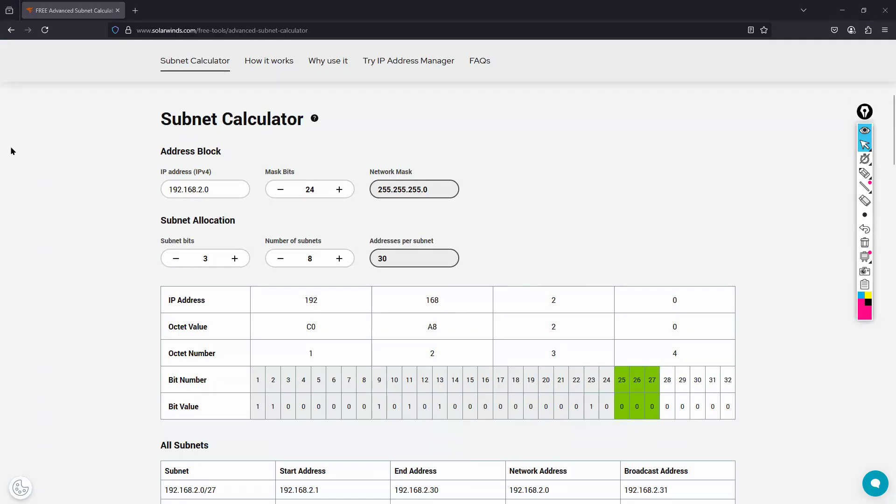
{"action": "scroll", "coordinate": [471, 226], "scroll_direction": "down", "scroll_amount": 2}
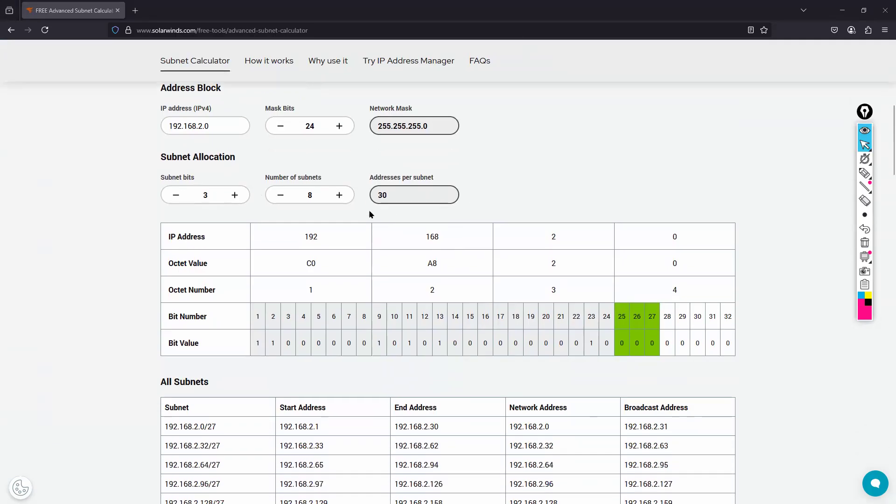
Raise the subnet bits for 192.168.2.0/24 to 6 and highlight bit number 30 in the bit table
{"action": "double_click", "coordinate": [389, 198]}
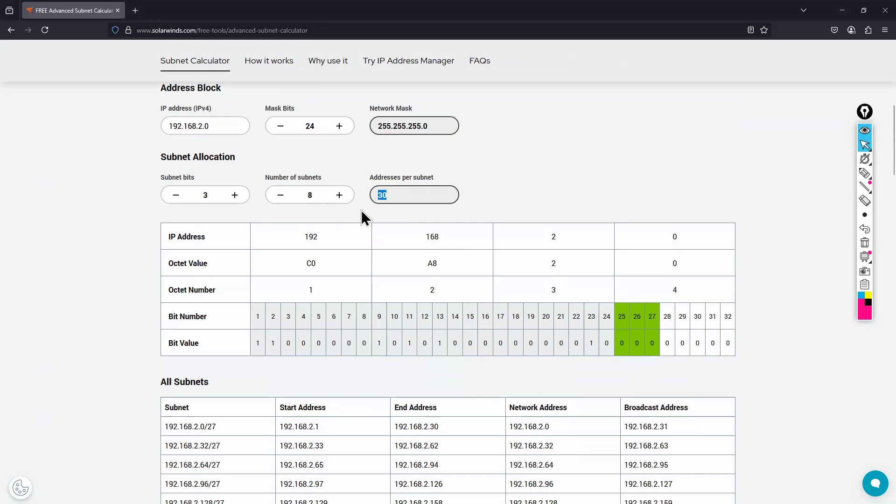
{"action": "left_click", "coordinate": [235, 195]}
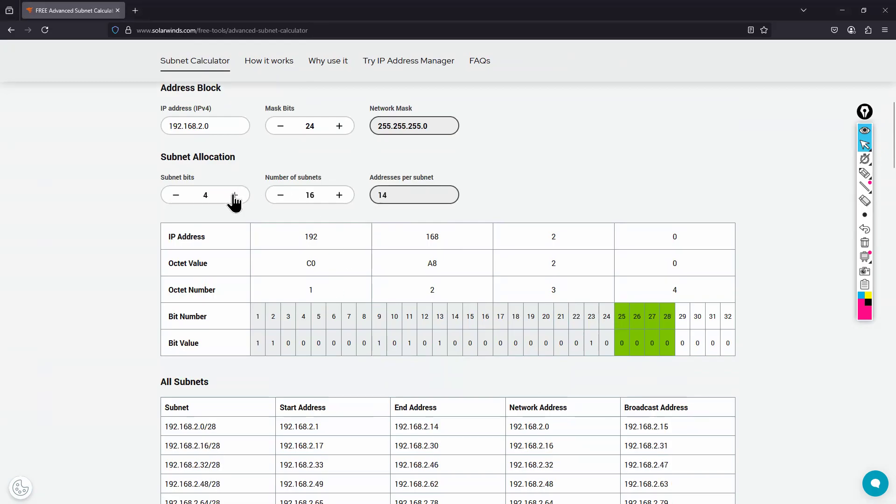
{"action": "double_click", "coordinate": [394, 196]}
{"action": "double_click", "coordinate": [668, 317]}
{"action": "left_click", "coordinate": [235, 195]}
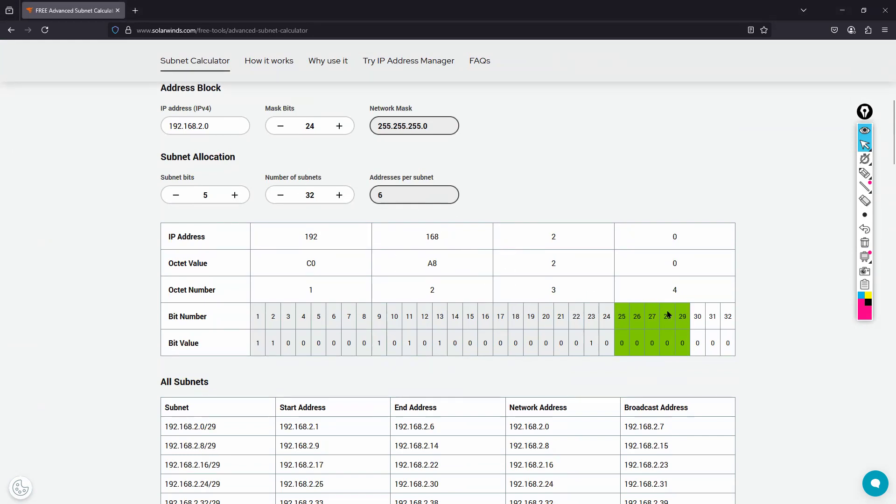
{"action": "left_click", "coordinate": [234, 195]}
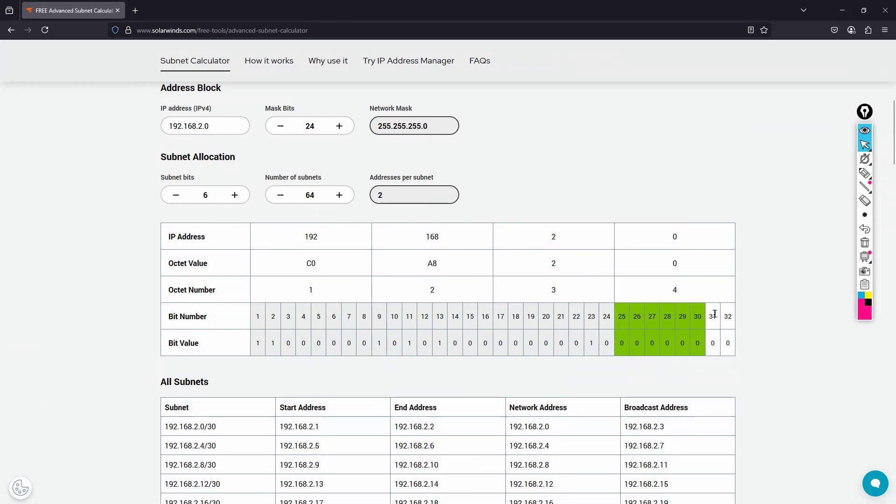
{"action": "double_click", "coordinate": [698, 316]}
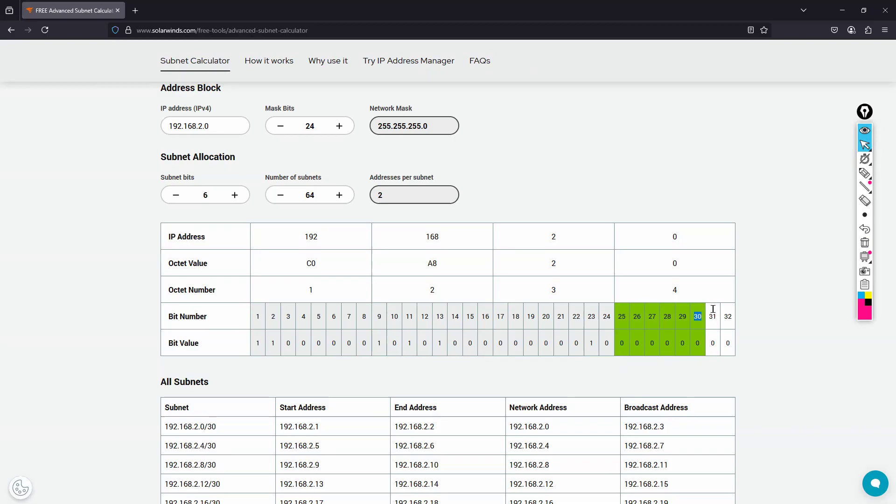
Look through the /30 subnet list, check the topology in Packet Tracer and return to the Firefox subnet calculator
{"action": "scroll", "coordinate": [564, 293], "scroll_direction": "down", "scroll_amount": 5}
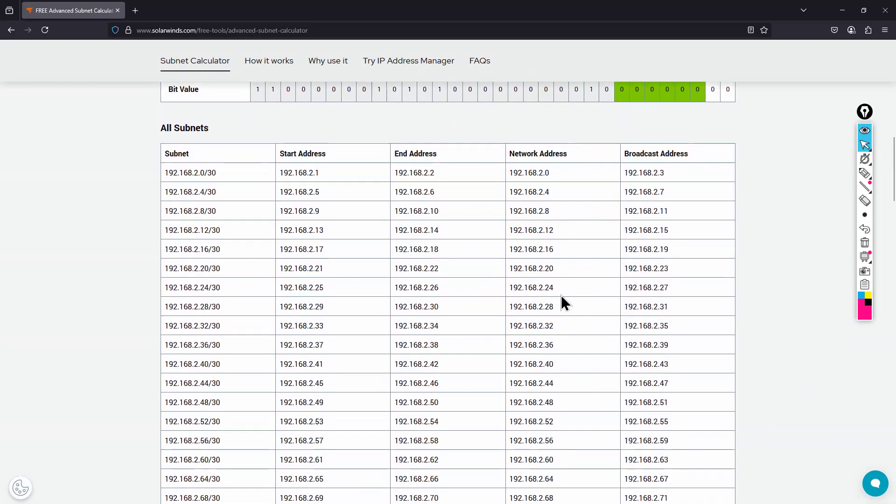
{"action": "scroll", "coordinate": [501, 357], "scroll_direction": "down", "scroll_amount": 2}
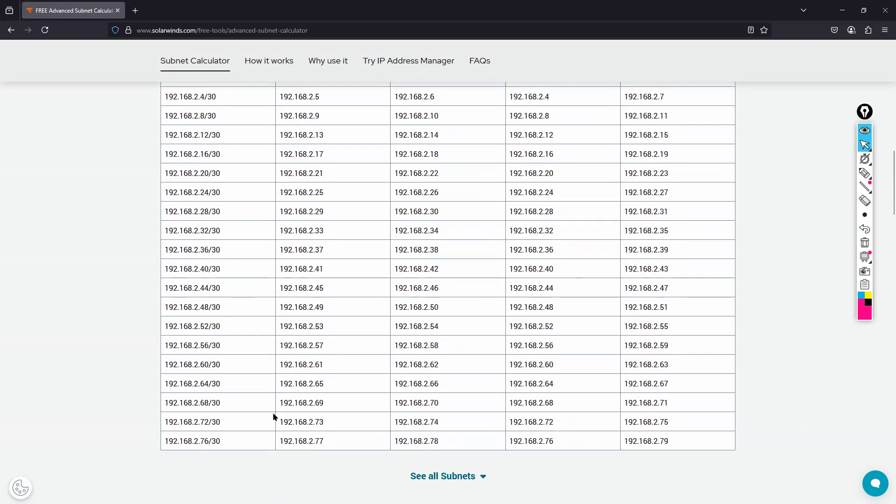
{"action": "scroll", "coordinate": [377, 186], "scroll_direction": "up", "scroll_amount": 4}
{"action": "left_click", "coordinate": [842, 10]}
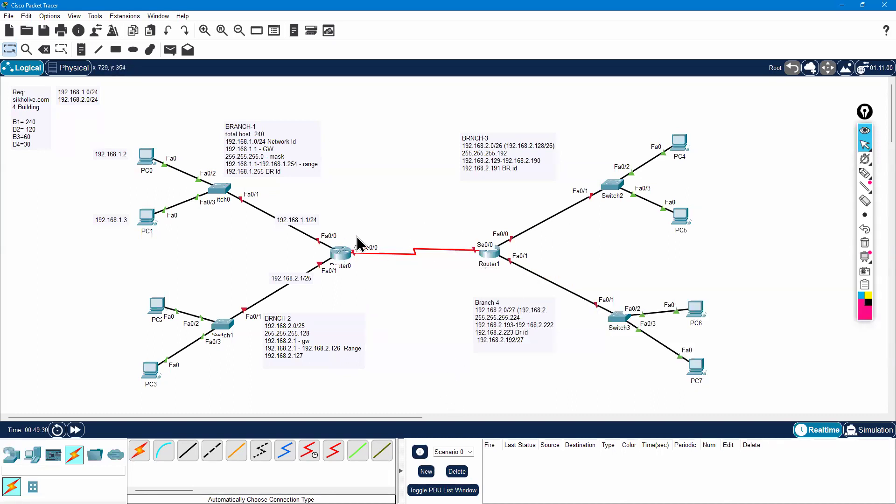
{"action": "left_click", "coordinate": [842, 6]}
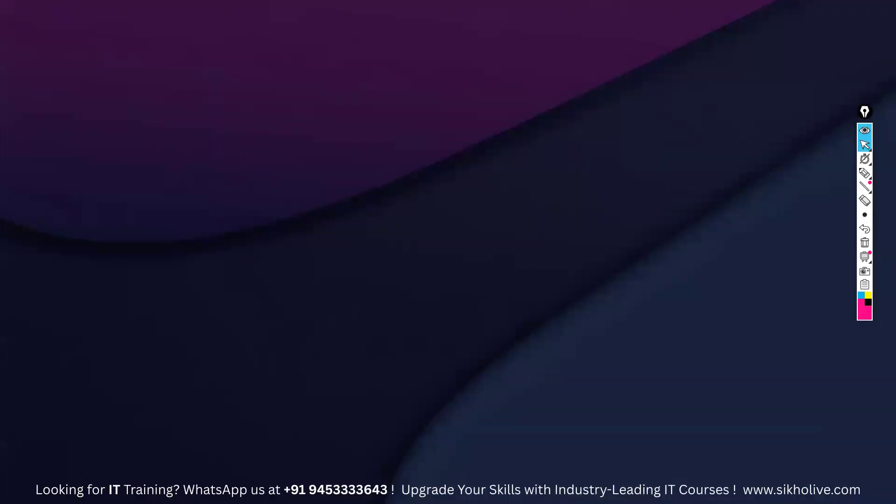
{"action": "key", "text": "alt+Tab"}
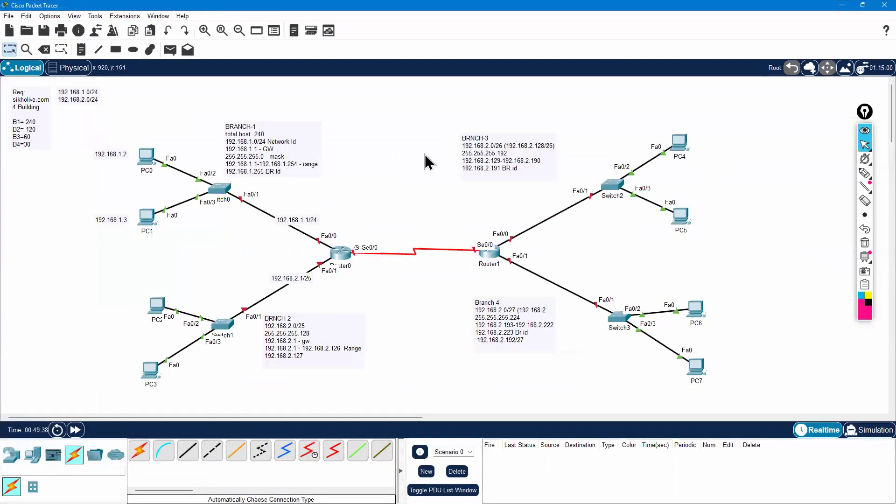
{"action": "key", "text": "alt+Tab"}
Expand the All Subnets table to list every /30 subnet and bring its last rows into view
{"action": "scroll", "coordinate": [480, 340], "scroll_direction": "down", "scroll_amount": 3}
{"action": "scroll", "coordinate": [481, 331], "scroll_direction": "down", "scroll_amount": 4}
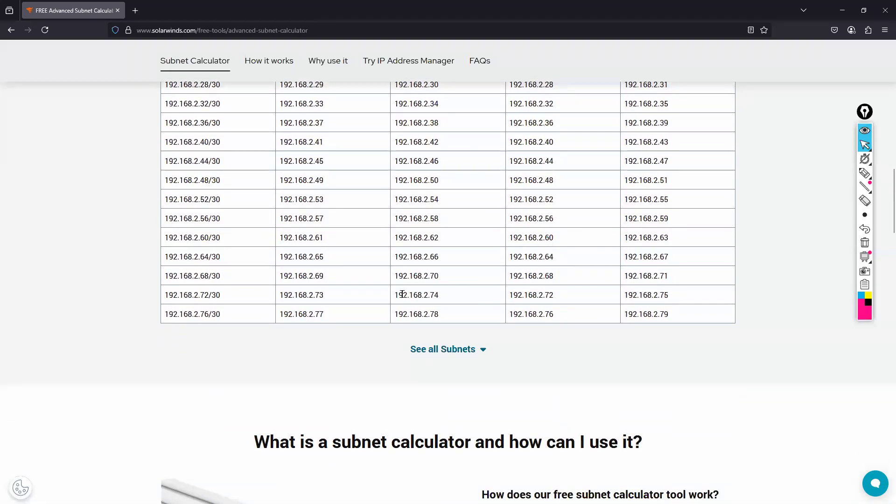
{"action": "left_click", "coordinate": [458, 350]}
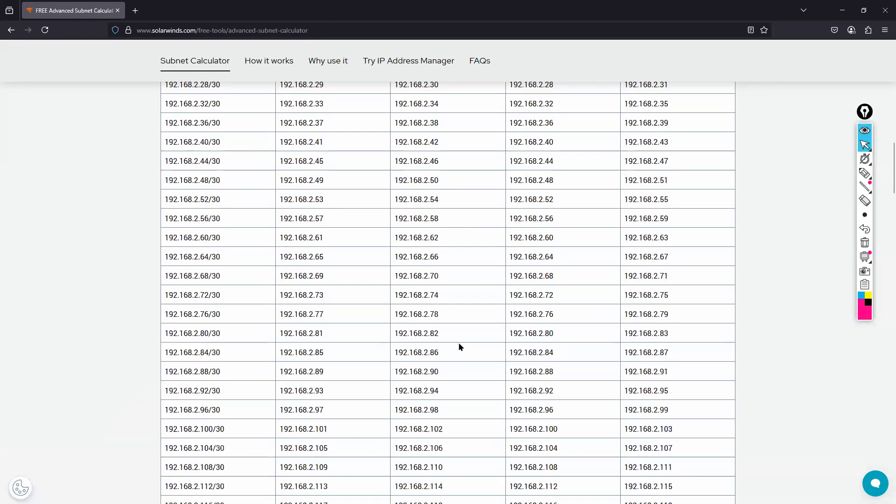
{"action": "scroll", "coordinate": [457, 345], "scroll_direction": "down", "scroll_amount": 15}
{"action": "scroll", "coordinate": [457, 345], "scroll_direction": "down", "scroll_amount": 10}
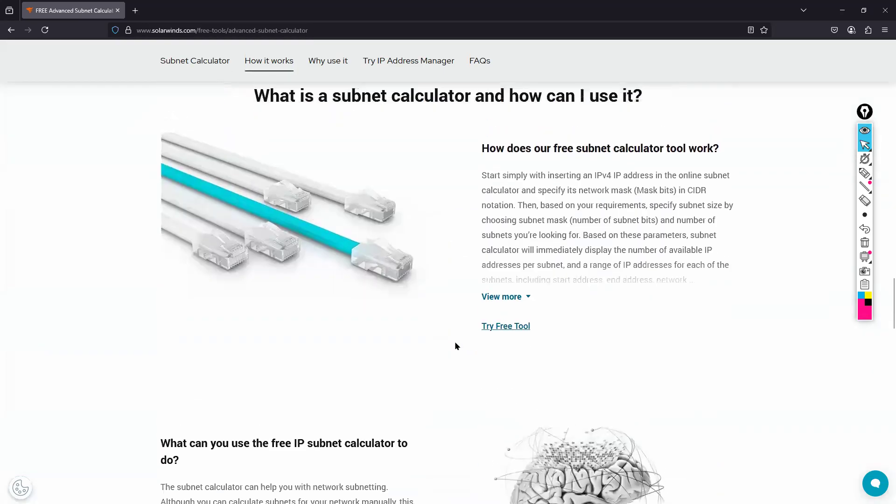
{"action": "scroll", "coordinate": [458, 348], "scroll_direction": "up", "scroll_amount": 7}
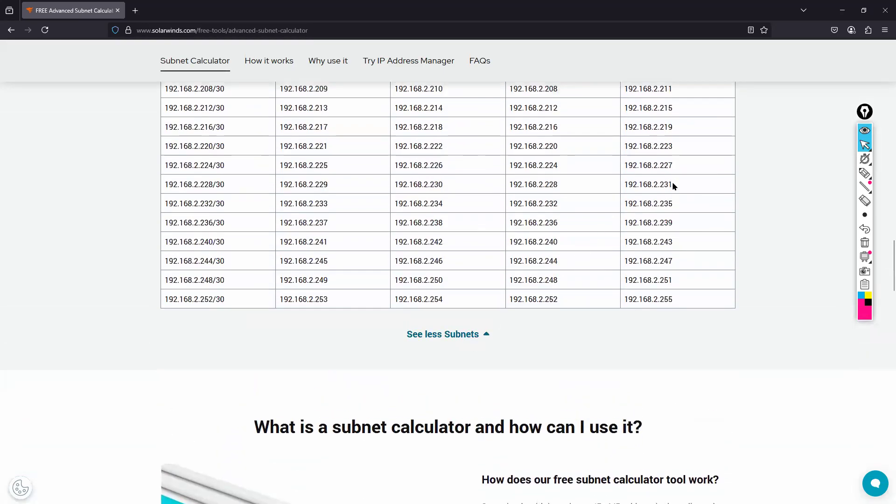
Examine the 192.168.2.220/30 row and the subnet, start, end and broadcast addresses of the 192.168.2.224/30 row
{"action": "left_click_drag", "start_coordinate": [673, 146], "coordinate": [218, 161]}
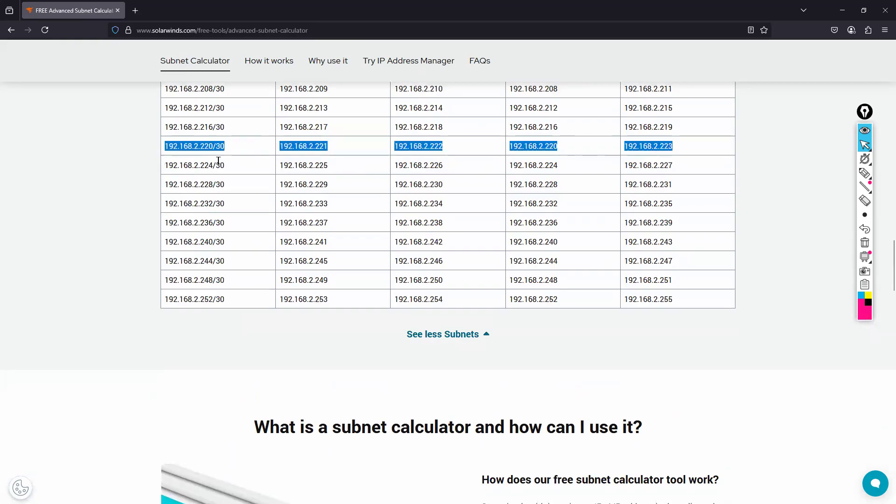
{"action": "left_click", "coordinate": [221, 166]}
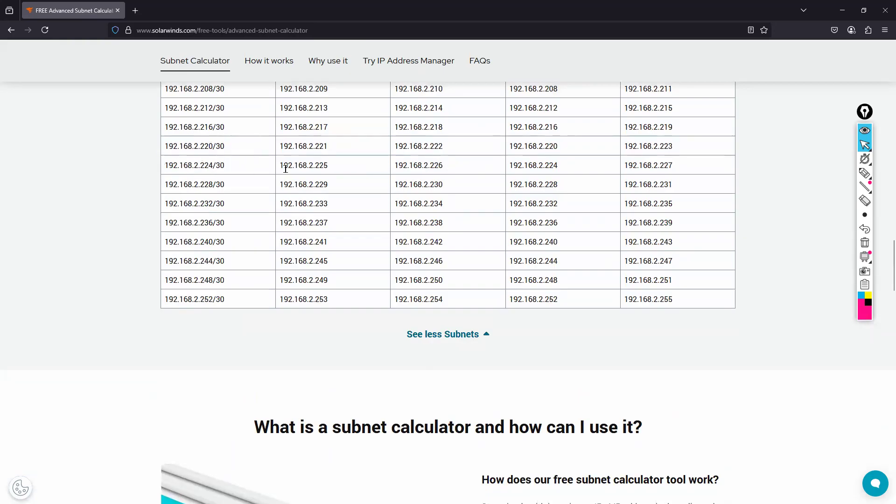
{"action": "double_click", "coordinate": [316, 165]}
{"action": "double_click", "coordinate": [434, 165]}
{"action": "left_click_drag", "start_coordinate": [201, 165], "coordinate": [209, 165]}
{"action": "left_click_drag", "start_coordinate": [657, 166], "coordinate": [665, 166]}
{"action": "left_click_drag", "start_coordinate": [312, 164], "coordinate": [327, 165]}
{"action": "left_click_drag", "start_coordinate": [426, 165], "coordinate": [438, 164]}
Switch to Packet Tracer and add a note above Router0's Se0/0 with the lines "192.168.2.0/30" and "192.168.2.225"
{"action": "left_click", "coordinate": [842, 11]}
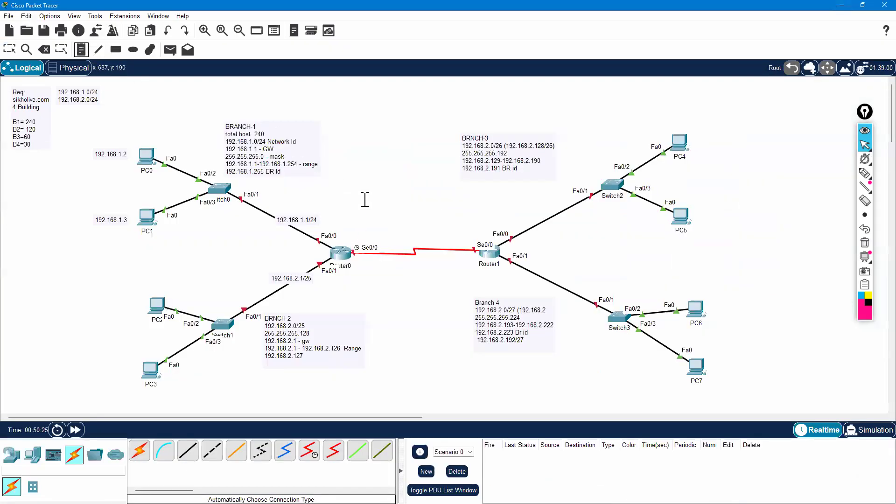
{"action": "left_click", "coordinate": [354, 226]}
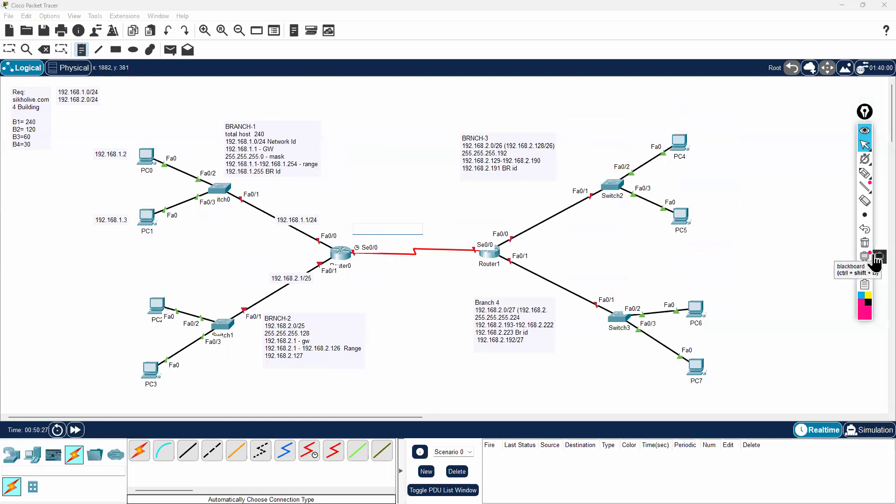
{"action": "type", "text": "192"}
{"action": "type", "text": ".168.2.0/30"}
{"action": "key", "text": "Return"}
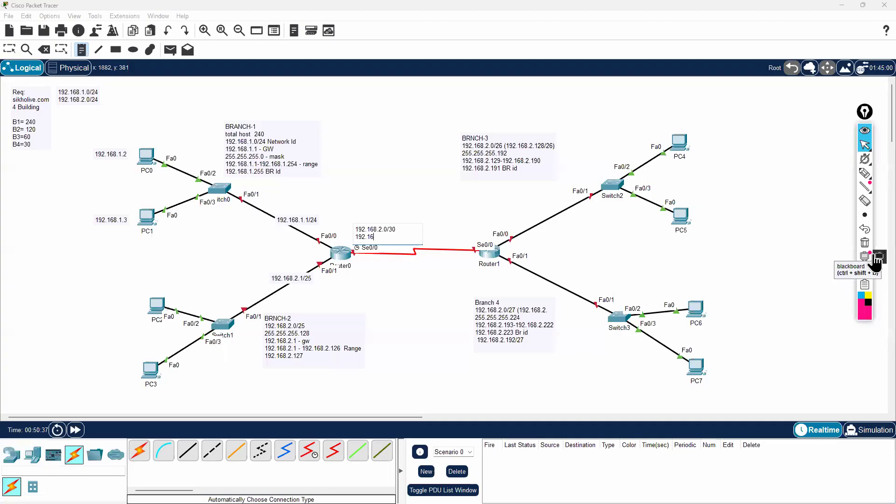
{"action": "type", "text": "192.168.2.225"}
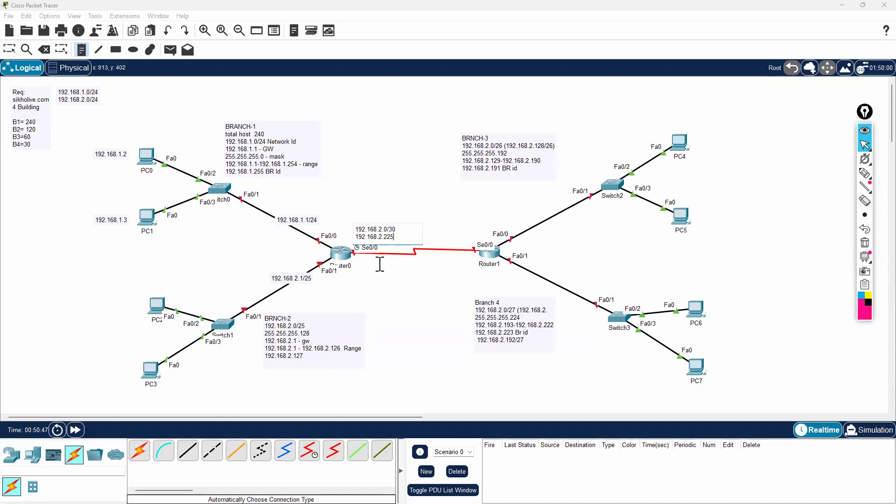
Add a note above Router1's Se0/0 with the lines "192.168.2.0/30" and "192.168.2.226"
{"action": "left_click", "coordinate": [453, 231]}
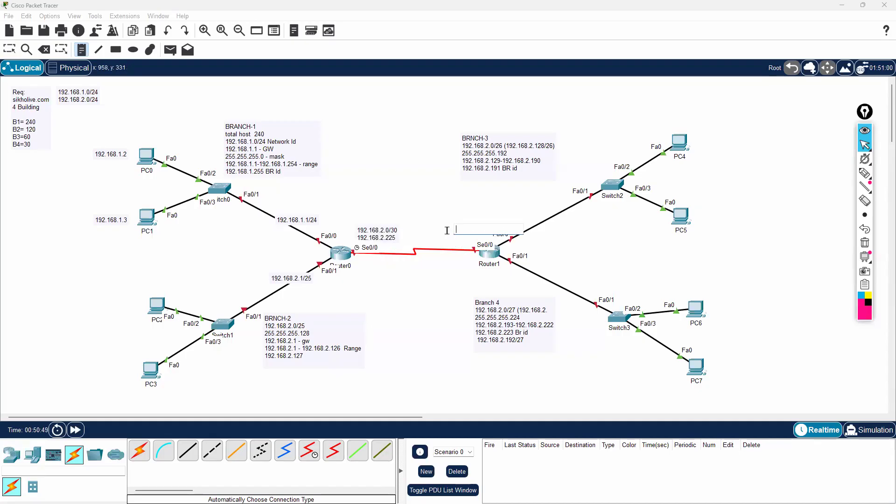
{"action": "left_click", "coordinate": [439, 231]}
{"action": "type", "text": "9"}
{"action": "key", "text": "BackSpace"}
{"action": "type", "text": "192.168.0"}
{"action": "type", "text": "/30"}
{"action": "key", "text": "Return"}
{"action": "type", "text": "1"}
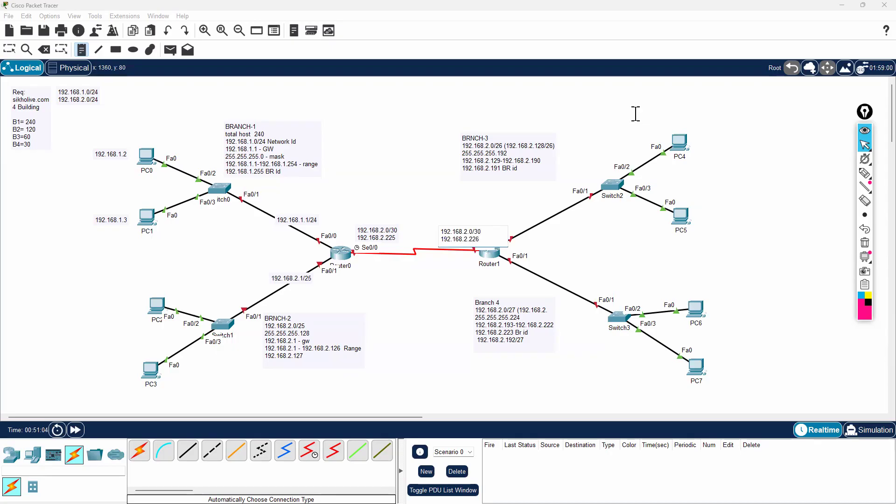
Move the two serial address notes slightly upward, clear of the Router0 and Router1 interface labels
{"action": "left_click", "coordinate": [10, 49]}
{"action": "left_click_drag", "start_coordinate": [395, 230], "coordinate": [393, 227]}
{"action": "left_click_drag", "start_coordinate": [444, 236], "coordinate": [442, 227]}
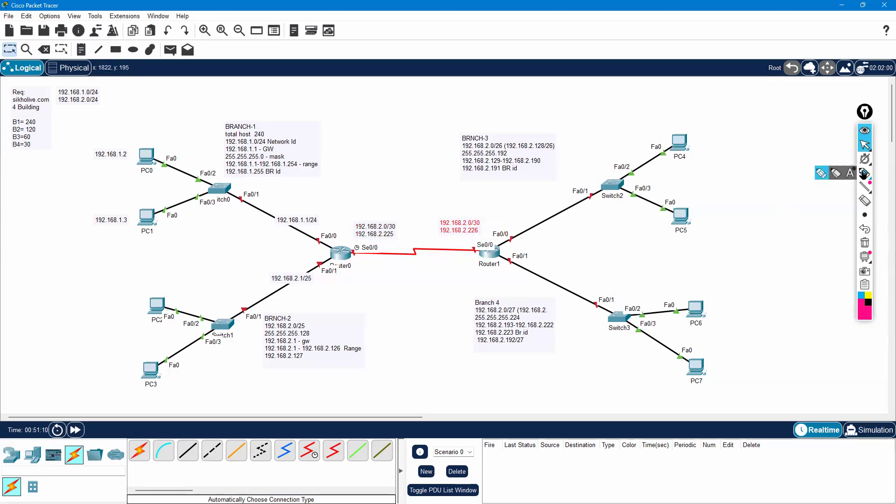
Add the note "255.255.255.252 mask" above the serial link, between the two serial address notes
{"action": "left_click", "coordinate": [81, 51]}
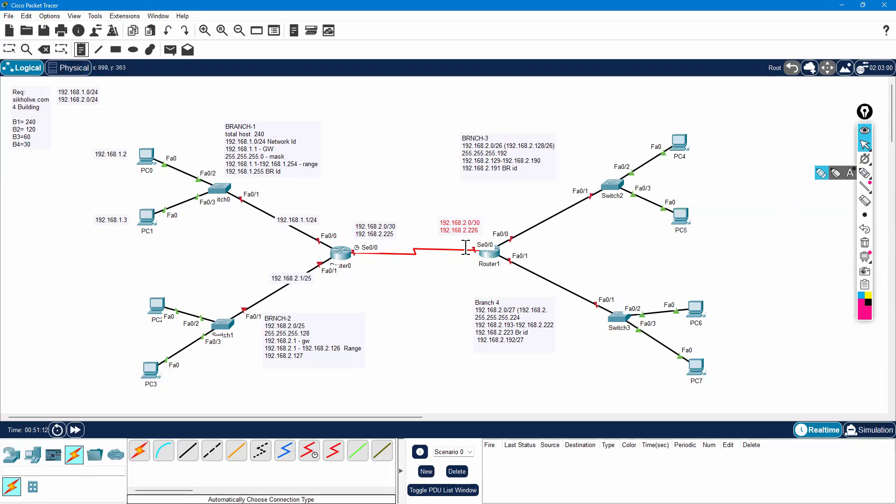
{"action": "left_click", "coordinate": [397, 208]}
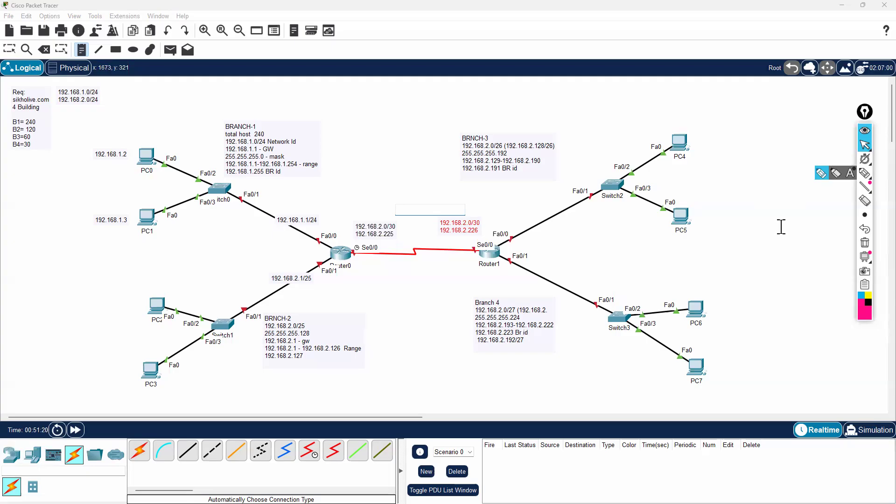
{"action": "type", "text": "192.16"}
{"action": "key", "text": "ctrl+a"}
{"action": "key", "text": "BackSpace"}
{"action": "type", "text": "25"}
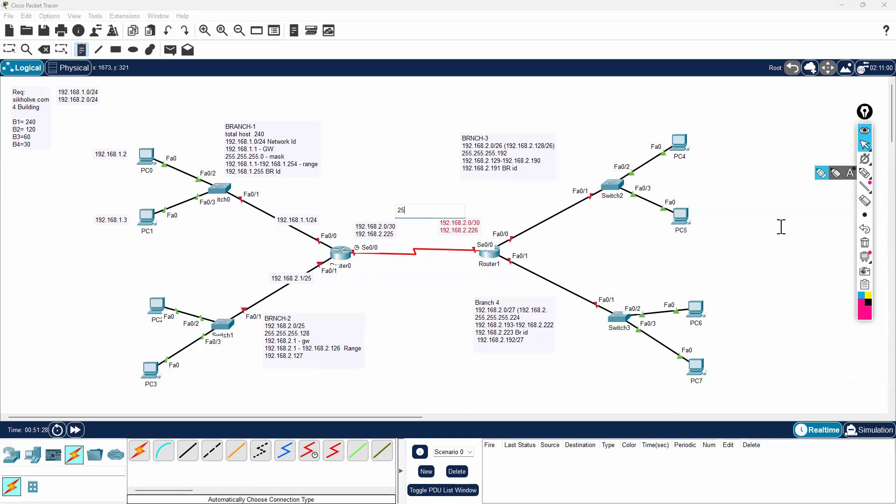
{"action": "type", "text": "5.255.255.252 mask"}
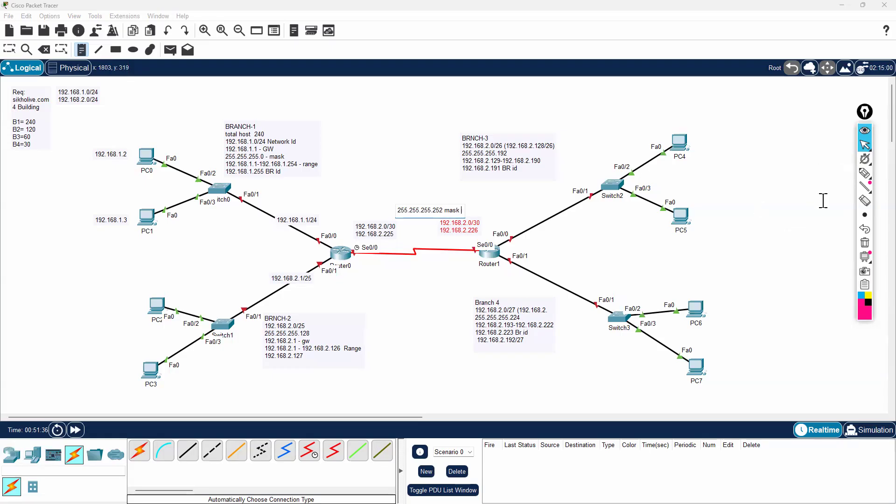
Draw pen arrows from the serial address notes to both Se0/0 ports, up to the mask note and between the two addresses
{"action": "left_click", "coordinate": [864, 172]}
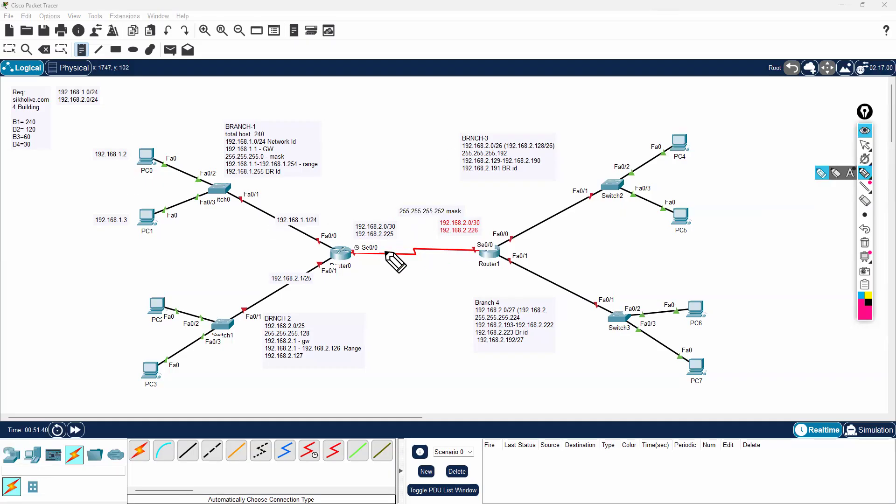
{"action": "mouse_move", "coordinate": [383, 236]}
{"action": "left_mouse_down"}
{"action": "mouse_move", "coordinate": [386, 248]}
{"action": "mouse_move", "coordinate": [414, 221]}
{"action": "left_mouse_up"}
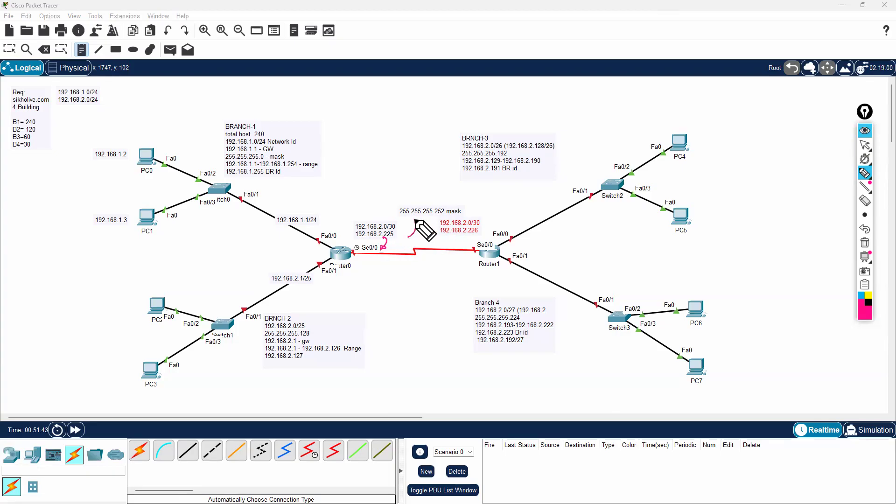
{"action": "left_click_drag", "start_coordinate": [470, 235], "coordinate": [476, 243]}
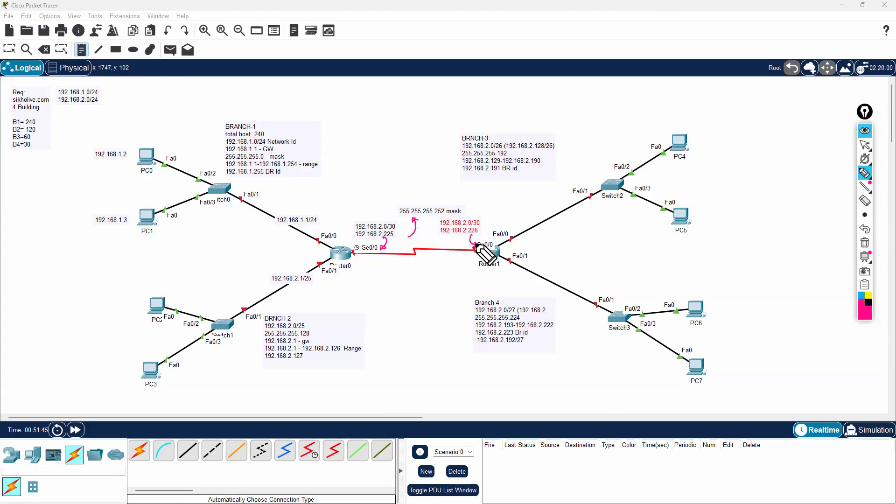
{"action": "left_click_drag", "start_coordinate": [437, 221], "coordinate": [441, 219]}
{"action": "mouse_move", "coordinate": [393, 244]}
{"action": "left_mouse_down"}
{"action": "mouse_move", "coordinate": [440, 237]}
{"action": "mouse_move", "coordinate": [396, 248]}
{"action": "left_mouse_up"}
Pen-mark the 192.168.1.1/24 and 192.168.2.1/25 interface labels and the gateway lines in the Branch 1 and Branch 2 notes
{"action": "left_click_drag", "start_coordinate": [306, 222], "coordinate": [310, 221]}
{"action": "left_click_drag", "start_coordinate": [311, 228], "coordinate": [307, 229]}
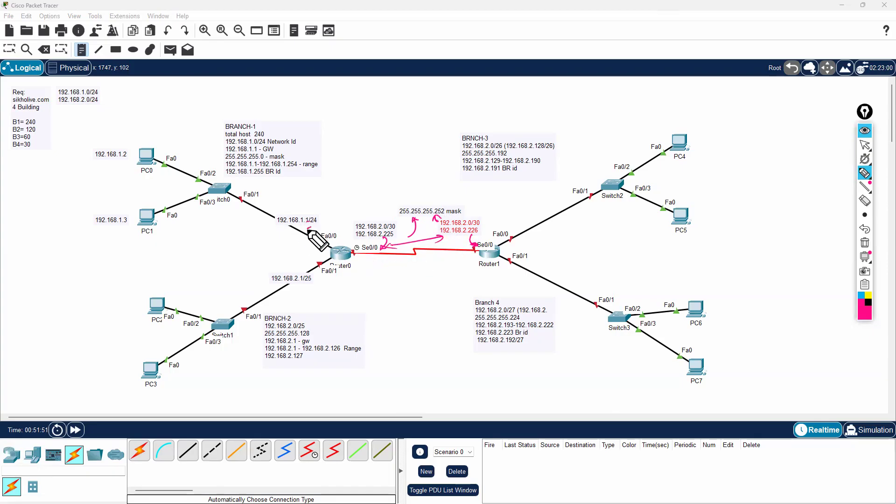
{"action": "left_click_drag", "start_coordinate": [264, 148], "coordinate": [280, 141]}
{"action": "left_click_drag", "start_coordinate": [302, 336], "coordinate": [308, 329]}
{"action": "left_click_drag", "start_coordinate": [292, 295], "coordinate": [289, 284]}
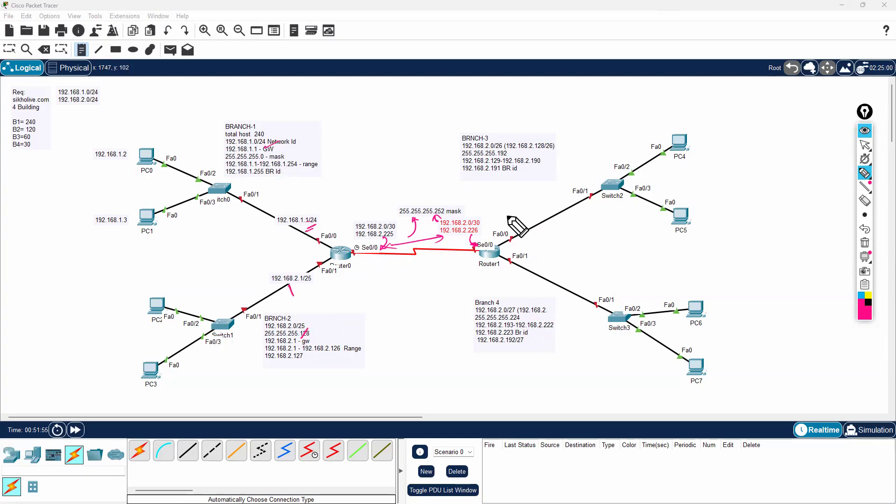
Circle part of the Branch 3 address range and draw arrows pointing at Router1's Fa0/0 and Fa0/1 links
{"action": "left_click_drag", "start_coordinate": [527, 157], "coordinate": [524, 157]}
{"action": "left_click_drag", "start_coordinate": [520, 217], "coordinate": [521, 232]}
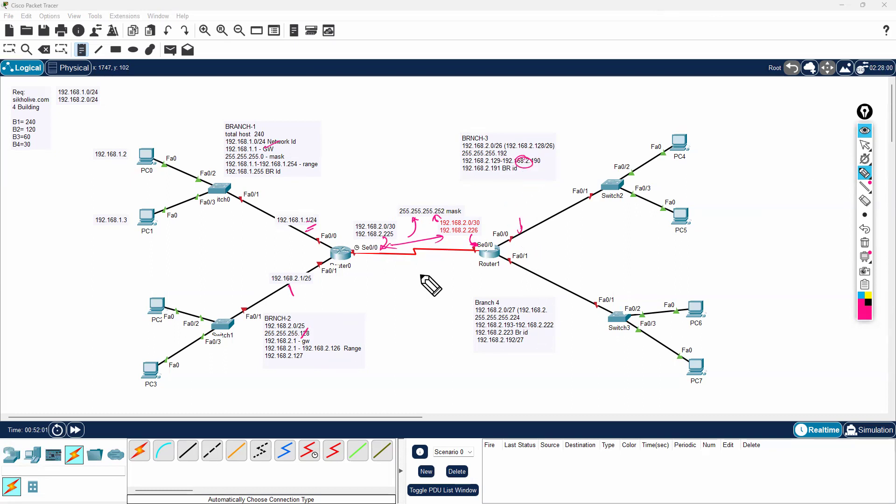
{"action": "left_click_drag", "start_coordinate": [514, 227], "coordinate": [514, 230]}
{"action": "mouse_move", "coordinate": [517, 301]}
{"action": "left_mouse_down"}
{"action": "mouse_move", "coordinate": [516, 268]}
{"action": "mouse_move", "coordinate": [520, 275]}
{"action": "left_mouse_up"}
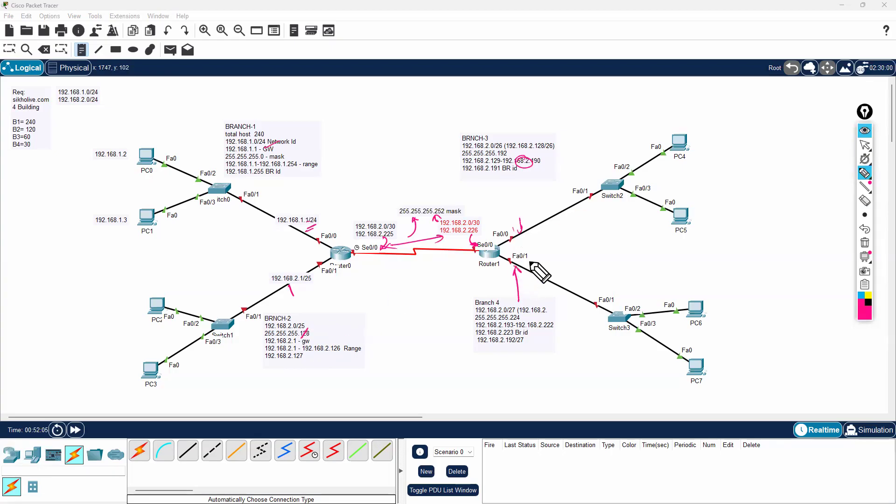
Mark the end of the Branch 4 address range and draw curved brackets joining PC4 to PC5 and PC6 to PC7
{"action": "left_click_drag", "start_coordinate": [554, 329], "coordinate": [561, 322]}
{"action": "left_click_drag", "start_coordinate": [689, 136], "coordinate": [697, 209]}
{"action": "mouse_move", "coordinate": [705, 309]}
{"action": "left_mouse_down"}
{"action": "mouse_move", "coordinate": [724, 371]}
{"action": "mouse_move", "coordinate": [713, 371]}
{"action": "left_mouse_up"}
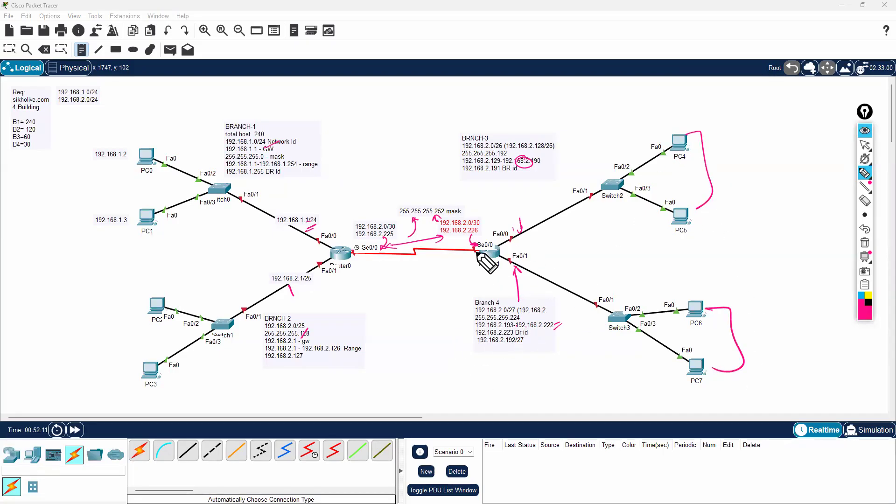
Circle the 192.168.1.1/24 label, the /25 suffix, Router0's serial network note and both routers, and mark Branch 2's mask with the pen
{"action": "mouse_move", "coordinate": [315, 216]}
{"action": "left_mouse_down"}
{"action": "mouse_move", "coordinate": [291, 217]}
{"action": "mouse_move", "coordinate": [316, 228]}
{"action": "left_mouse_up"}
{"action": "left_click_drag", "start_coordinate": [321, 264], "coordinate": [321, 269]}
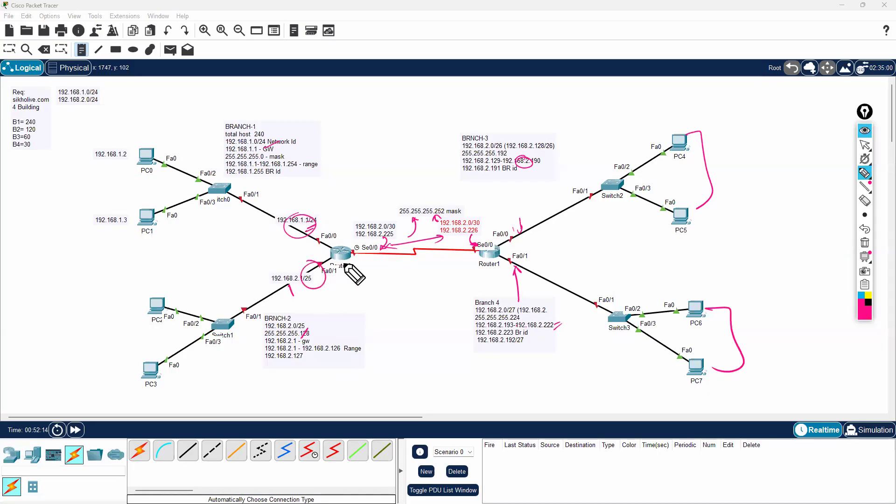
{"action": "left_click_drag", "start_coordinate": [314, 326], "coordinate": [313, 337]}
{"action": "mouse_move", "coordinate": [371, 220]}
{"action": "left_mouse_down"}
{"action": "mouse_move", "coordinate": [368, 240]}
{"action": "mouse_move", "coordinate": [356, 217]}
{"action": "mouse_move", "coordinate": [391, 250]}
{"action": "left_mouse_up"}
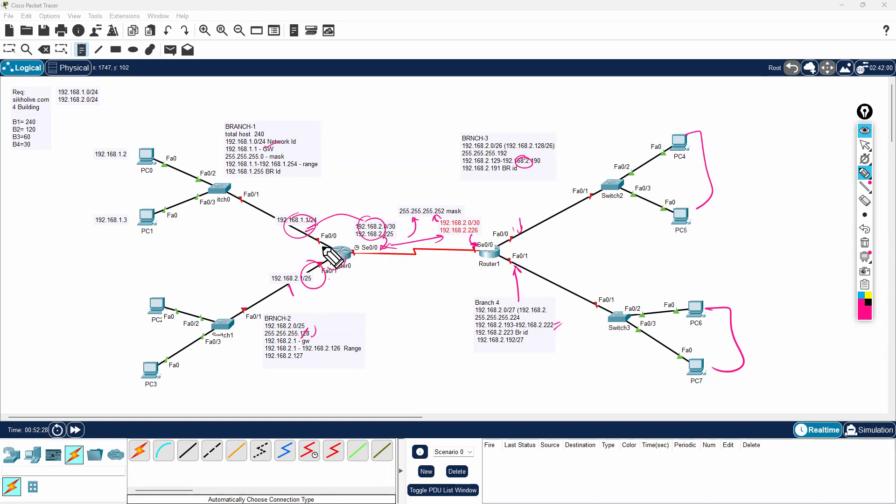
{"action": "left_click_drag", "start_coordinate": [339, 280], "coordinate": [324, 278]}
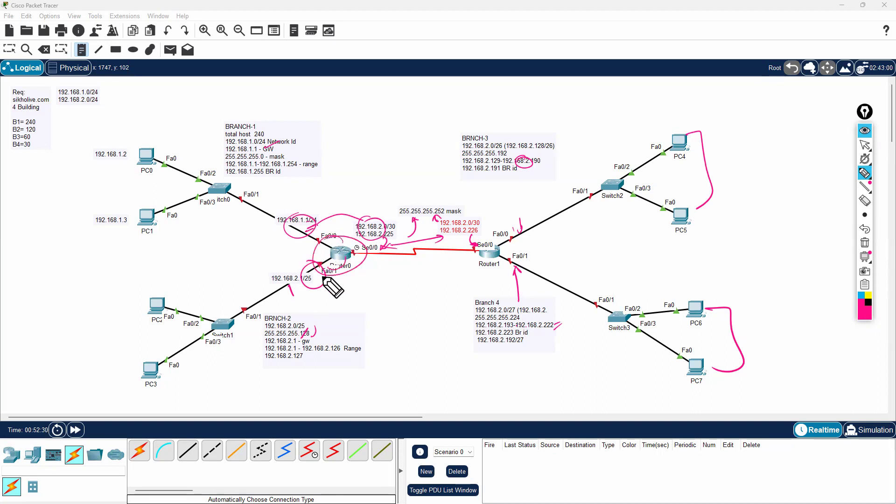
{"action": "left_click_drag", "start_coordinate": [475, 242], "coordinate": [462, 262]}
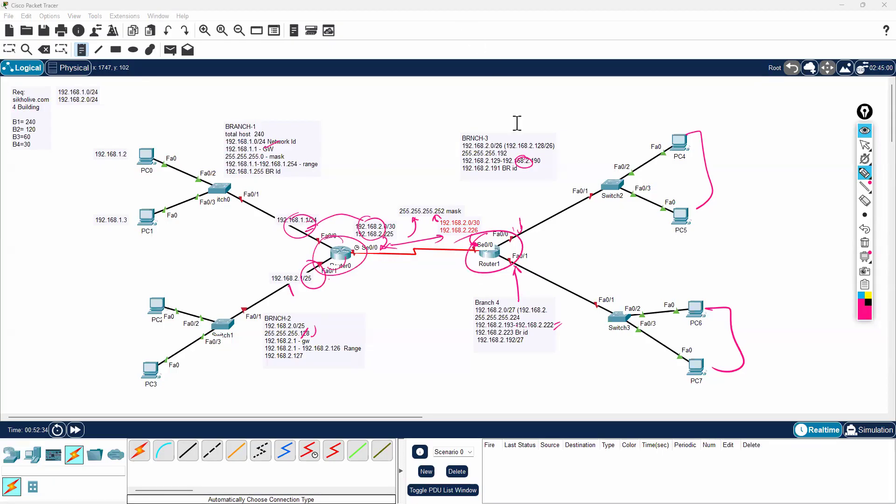
Put the annotation pen away and erase all pen marks from the topology
{"action": "left_click", "coordinate": [864, 144]}
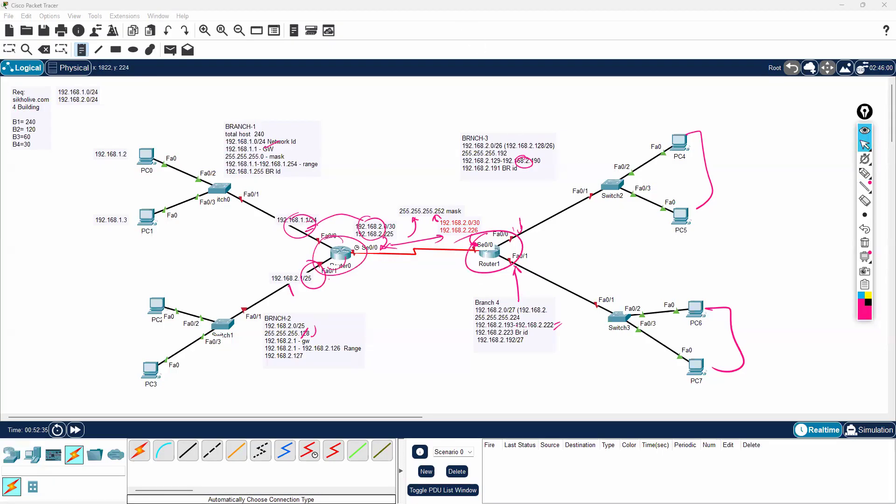
{"action": "left_click", "coordinate": [864, 242]}
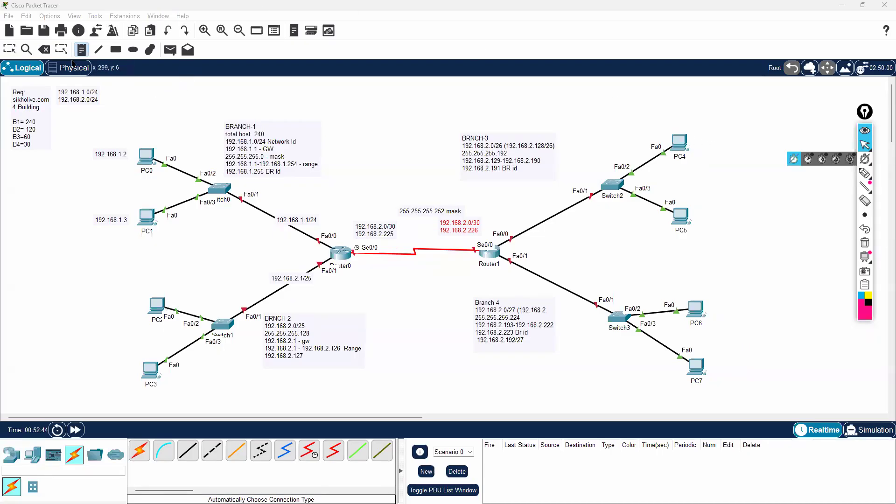
Reposition the Branch 1 note slightly farther right and the Branch 3 note slightly up and to the right
{"action": "left_click", "coordinate": [11, 48]}
{"action": "left_click", "coordinate": [262, 145]}
{"action": "mouse_move", "coordinate": [260, 141]}
{"action": "left_mouse_down"}
{"action": "mouse_move", "coordinate": [276, 144]}
{"action": "mouse_move", "coordinate": [262, 157]}
{"action": "left_mouse_up"}
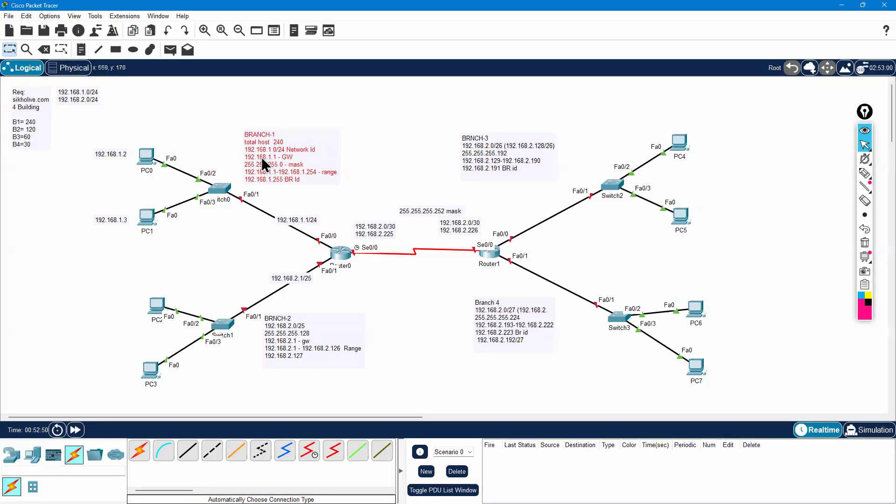
{"action": "left_click", "coordinate": [372, 132]}
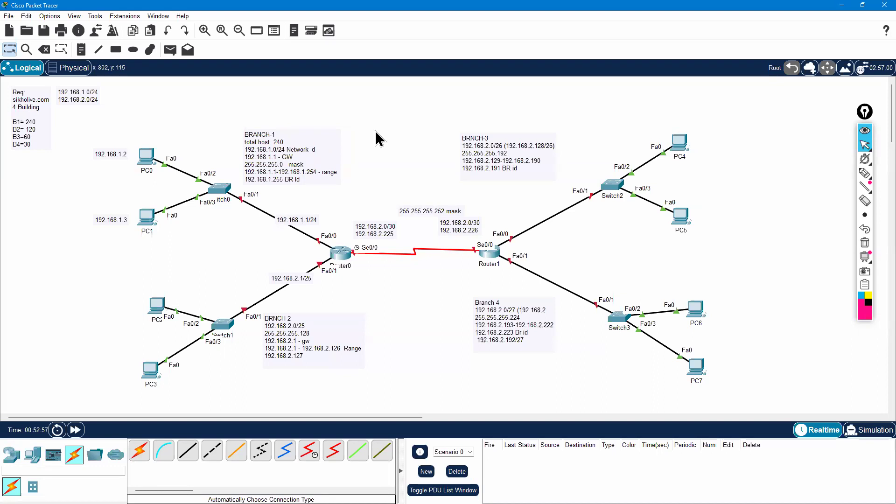
{"action": "left_click_drag", "start_coordinate": [269, 142], "coordinate": [276, 142]}
{"action": "left_click", "coordinate": [405, 132]}
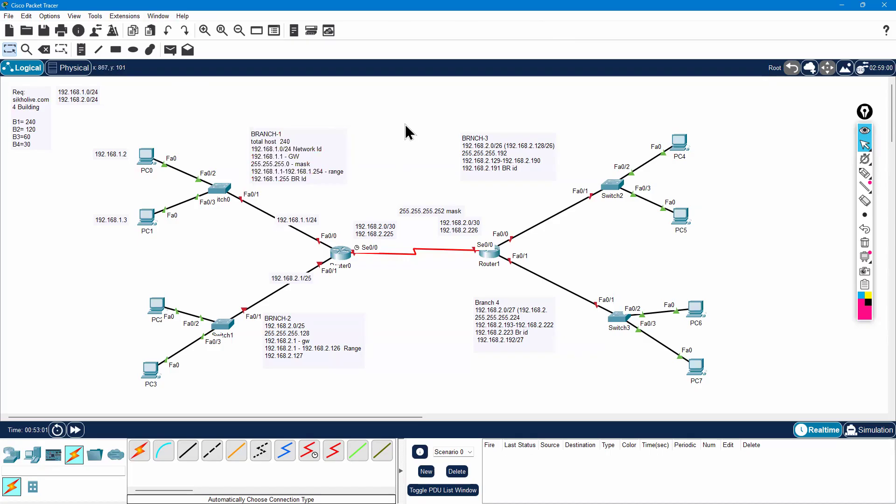
{"action": "left_click_drag", "start_coordinate": [491, 158], "coordinate": [498, 150]}
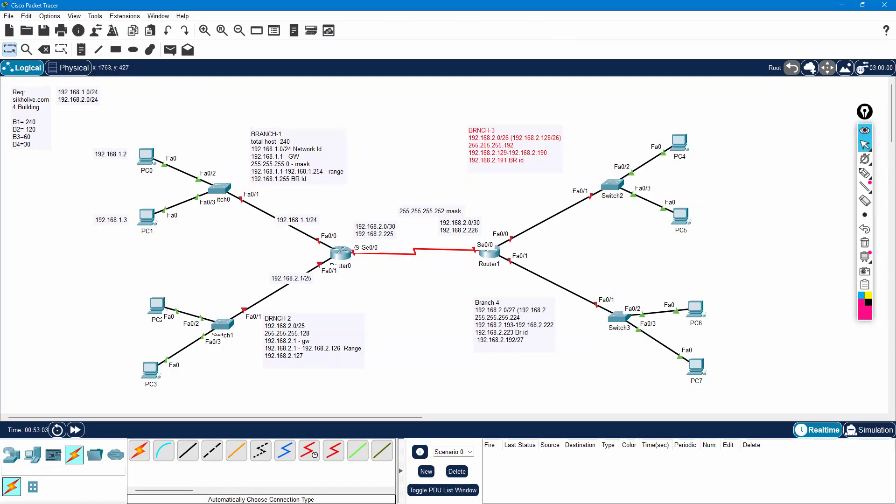
Switch to the browser, review the SolarWinds subnet calculator's /30 subnet table and input settings, and return to Packet Tracer
{"action": "key", "text": "alt+Tab"}
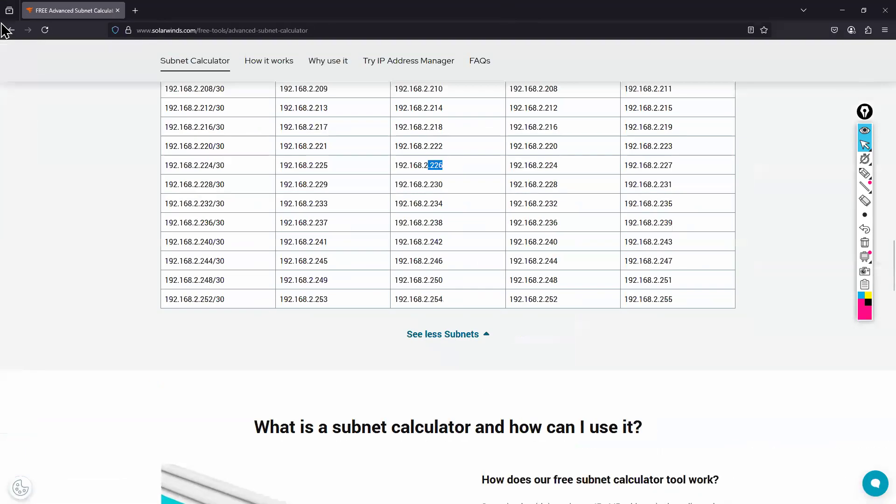
{"action": "scroll", "coordinate": [244, 181], "scroll_direction": "up", "scroll_amount": 3}
{"action": "scroll", "coordinate": [290, 174], "scroll_direction": "up", "scroll_amount": 20}
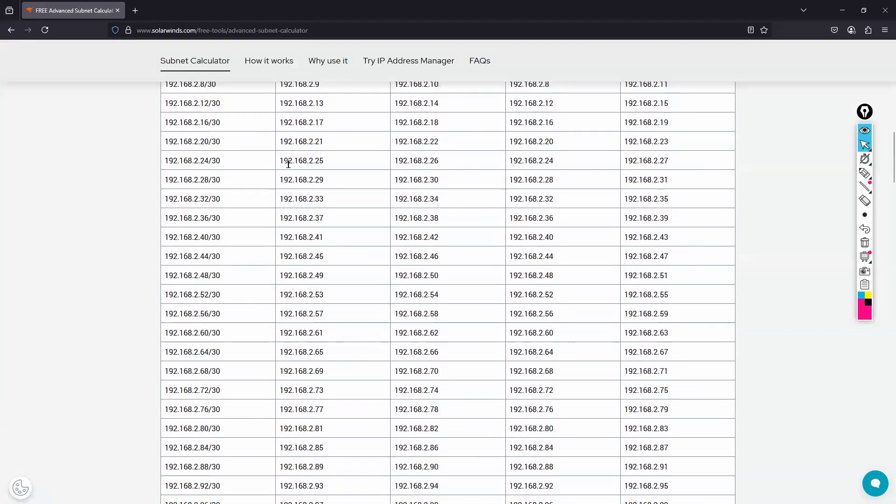
{"action": "scroll", "coordinate": [326, 196], "scroll_direction": "down", "scroll_amount": 3}
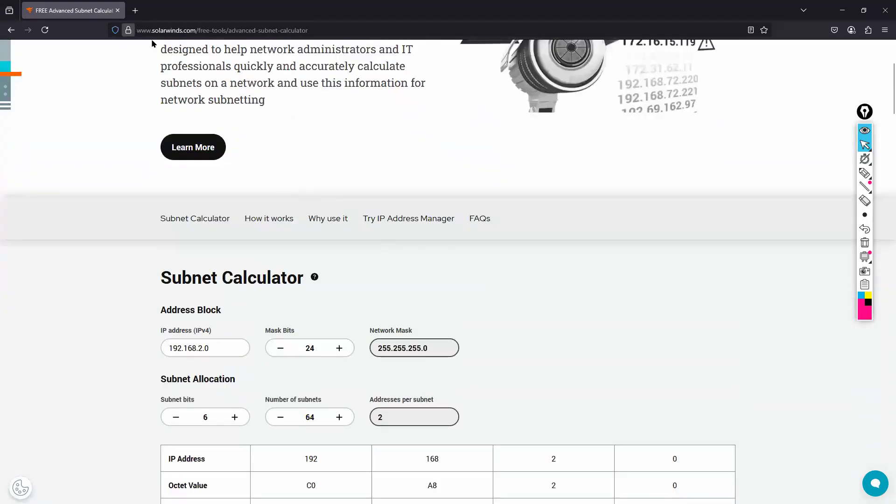
{"action": "scroll", "coordinate": [363, 222], "scroll_direction": "up", "scroll_amount": 1}
{"action": "scroll", "coordinate": [312, 241], "scroll_direction": "down", "scroll_amount": 19}
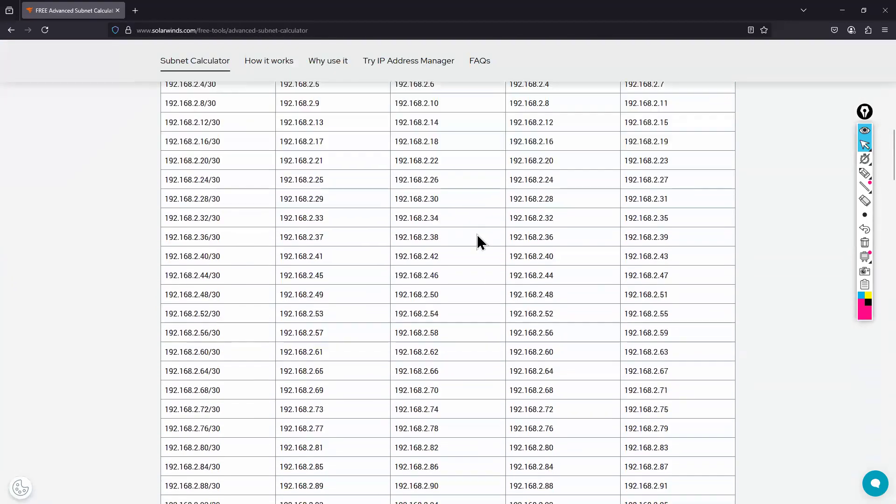
{"action": "scroll", "coordinate": [515, 286], "scroll_direction": "down", "scroll_amount": 10}
{"action": "scroll", "coordinate": [619, 354], "scroll_direction": "up", "scroll_amount": 20}
{"action": "scroll", "coordinate": [611, 347], "scroll_direction": "up", "scroll_amount": 8}
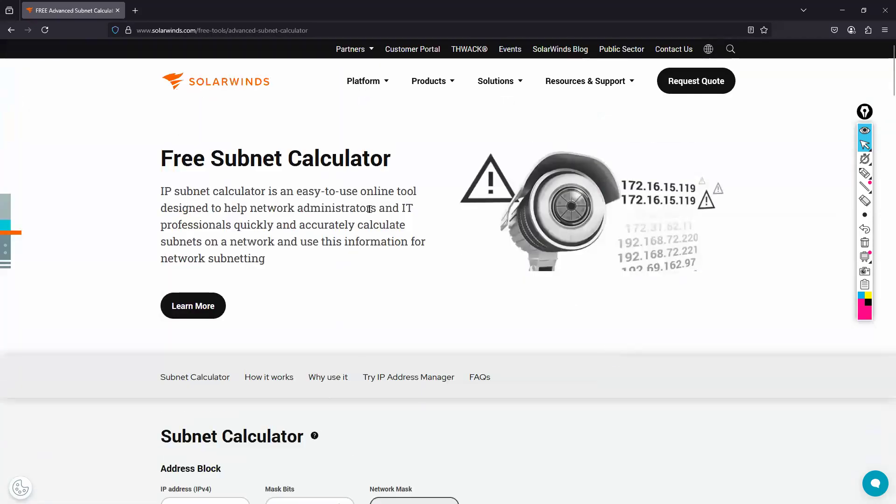
{"action": "left_click", "coordinate": [843, 11]}
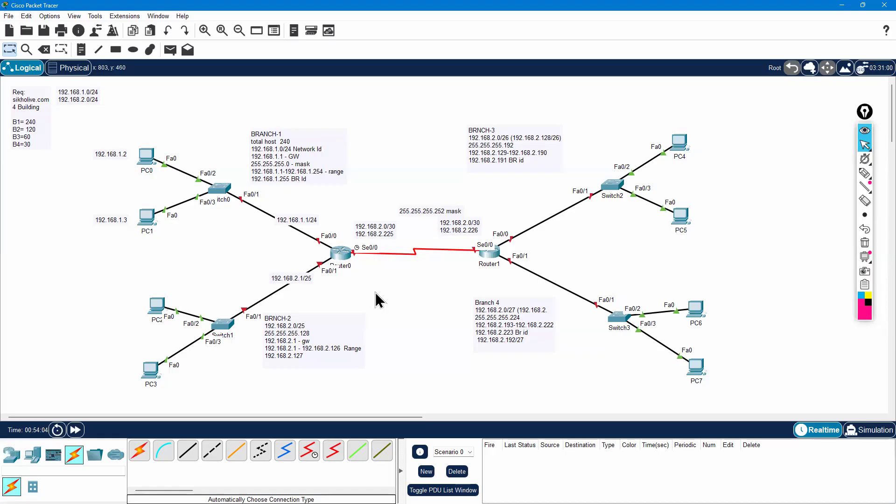
Pen dashes beside the 192.168.1.0/24 and 192.168.2.0/24 networks and handwrite 256 next to them
{"action": "left_click_drag", "start_coordinate": [605, 85], "coordinate": [842, 107]}
{"action": "left_click", "coordinate": [865, 173]}
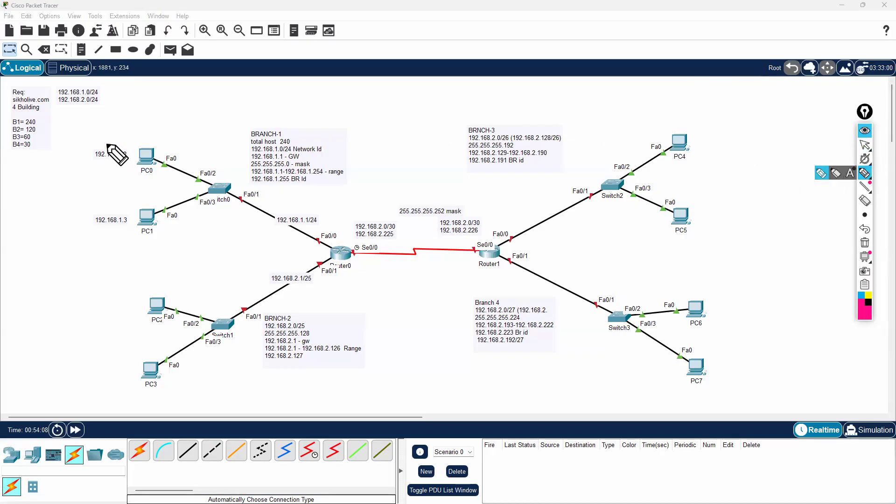
{"action": "left_click_drag", "start_coordinate": [110, 90], "coordinate": [103, 92]}
{"action": "left_click_drag", "start_coordinate": [101, 102], "coordinate": [110, 98]}
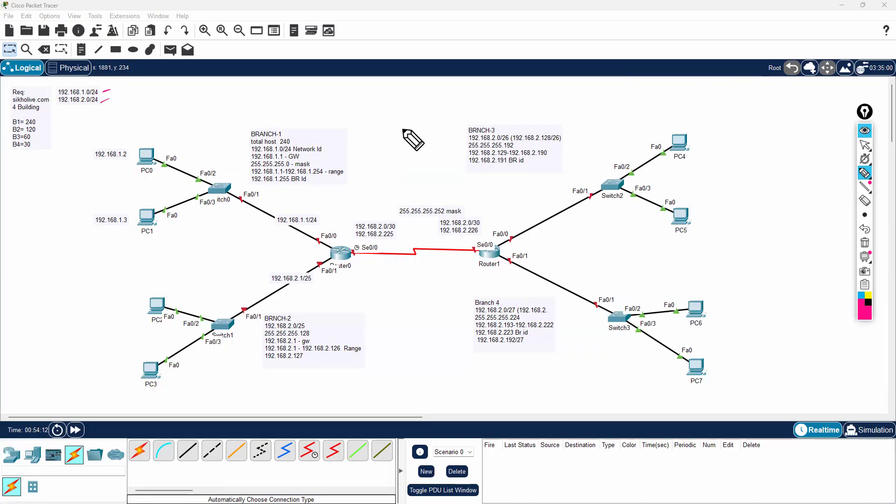
{"action": "mouse_move", "coordinate": [116, 87]}
{"action": "left_mouse_down"}
{"action": "mouse_move", "coordinate": [137, 82]}
{"action": "mouse_move", "coordinate": [139, 93]}
{"action": "left_mouse_up"}
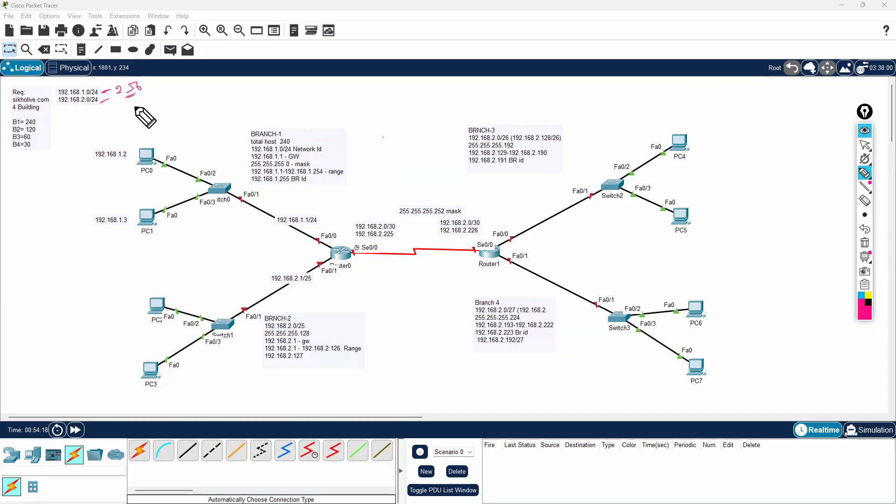
Enclose the two /24 network addresses in pen brackets, strike through their last two octets, and return to the normal pointer
{"action": "mouse_move", "coordinate": [58, 87]}
{"action": "left_mouse_down"}
{"action": "mouse_move", "coordinate": [74, 106]}
{"action": "mouse_move", "coordinate": [101, 104]}
{"action": "left_mouse_up"}
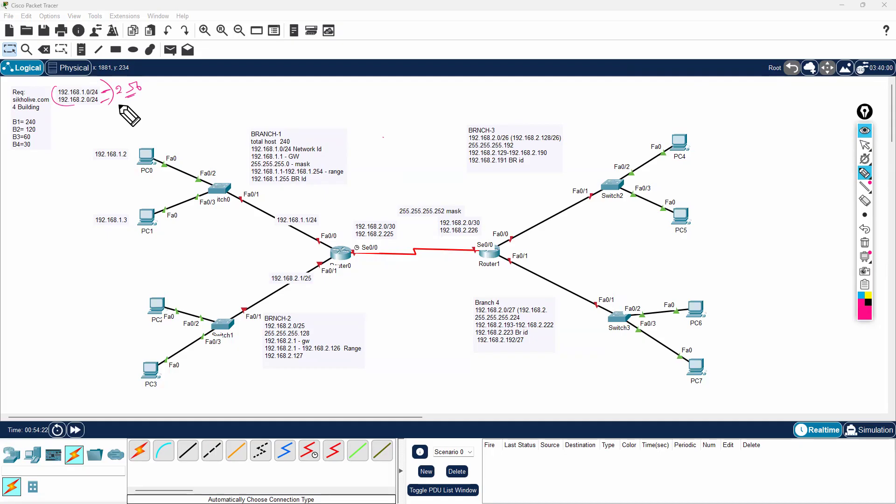
{"action": "left_click_drag", "start_coordinate": [81, 93], "coordinate": [88, 91]}
{"action": "left_click", "coordinate": [864, 145]}
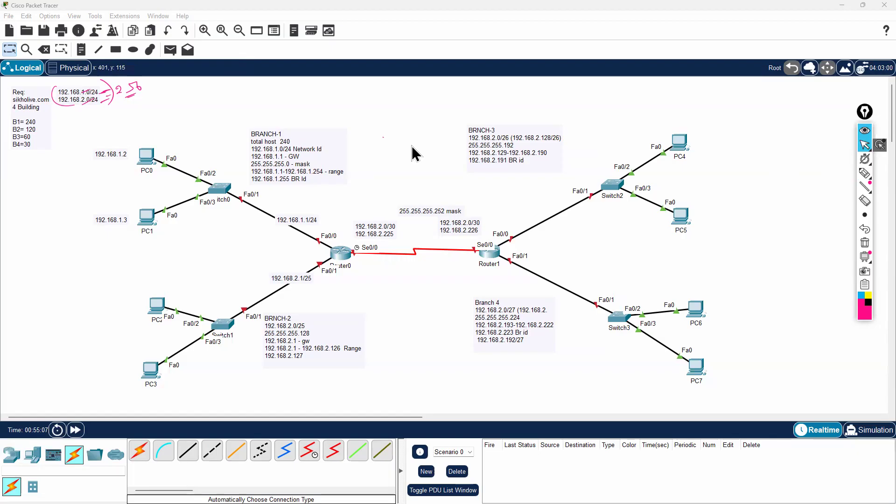
{"action": "left_click", "coordinate": [748, 114]}
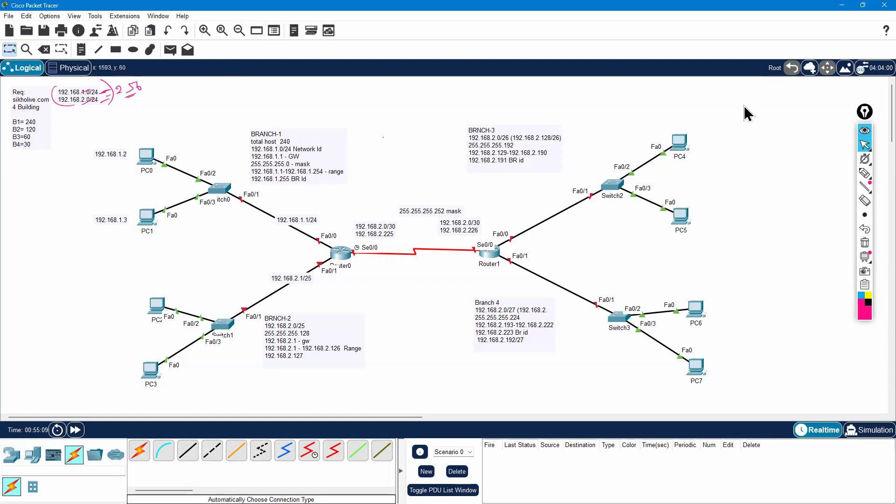